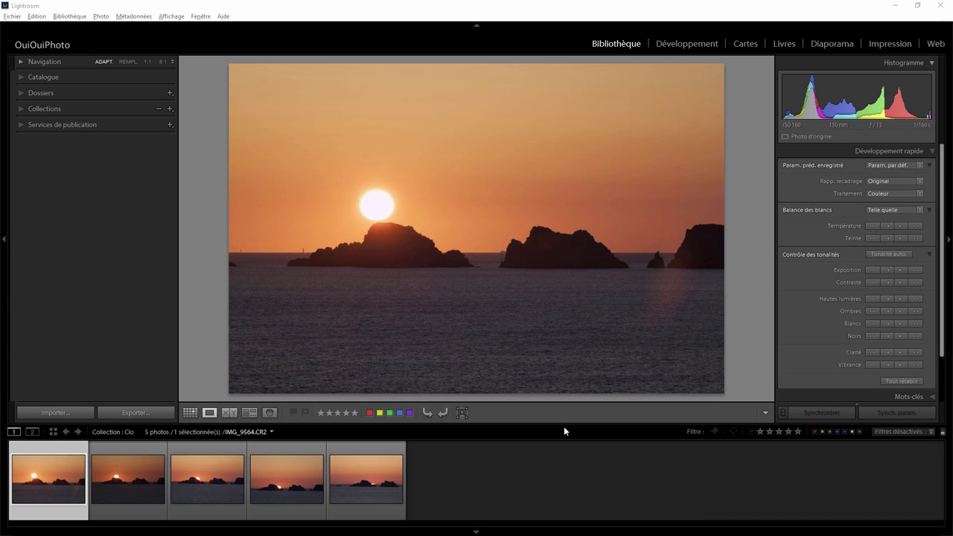
Step through the second to fifth sunset photos in the filmstrip.
click(155, 445)
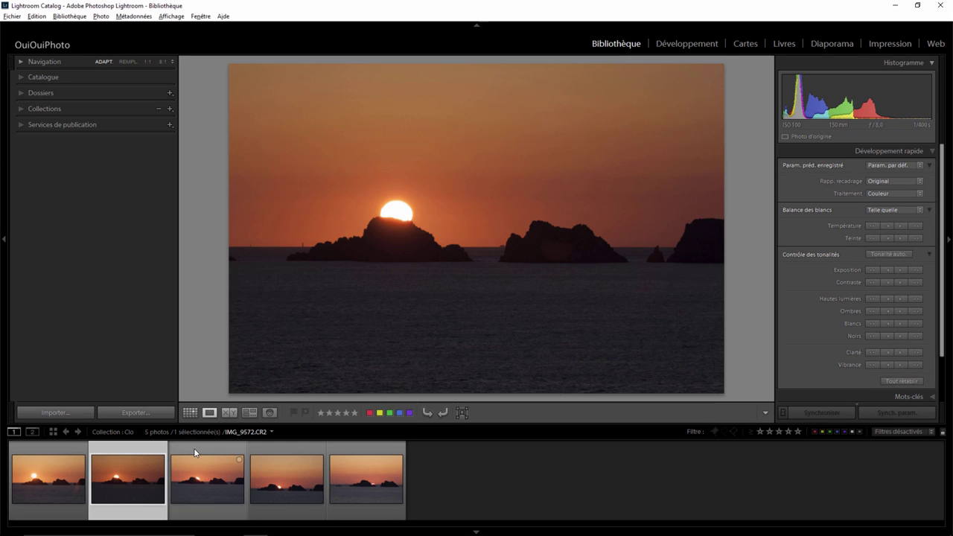
click(226, 451)
click(287, 446)
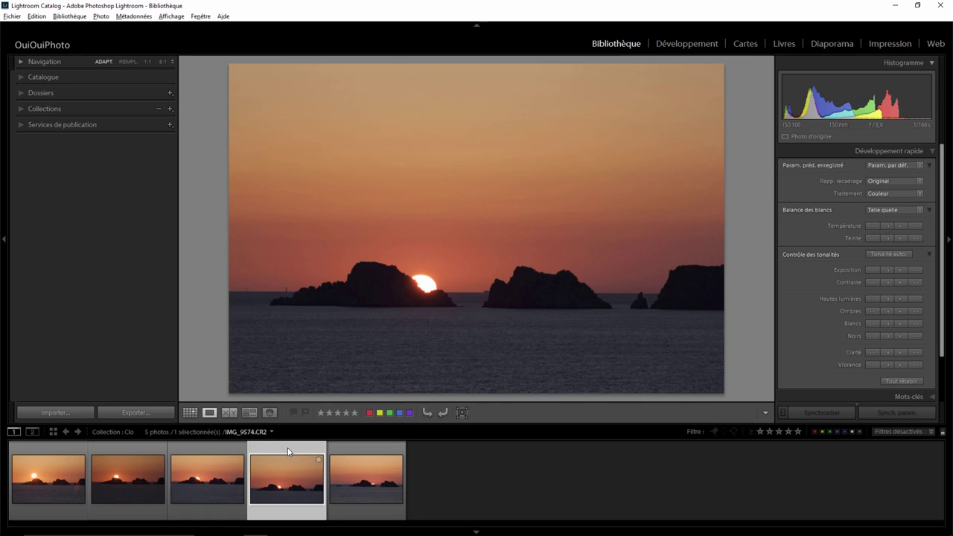
click(358, 453)
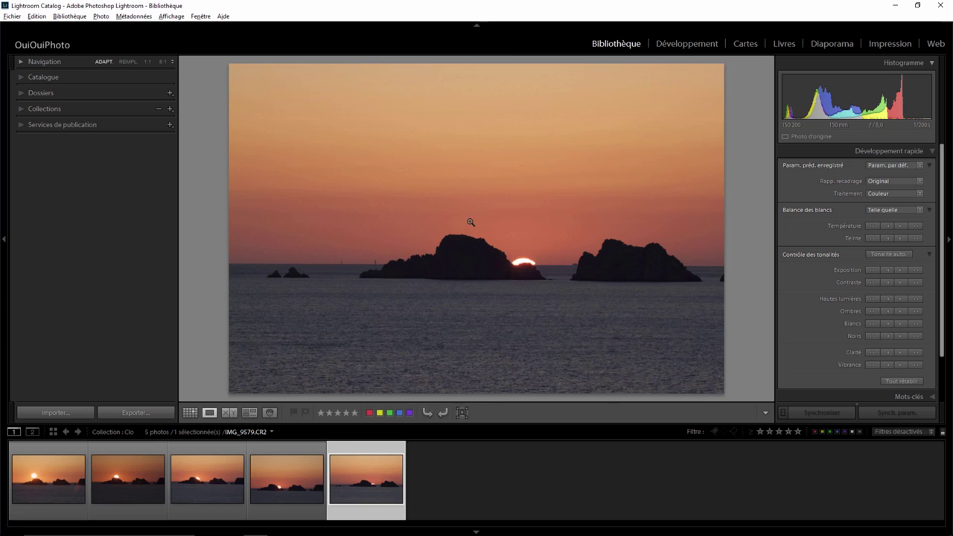
Review all five frames again from IMG_9564.CR2, ending on IMG_9579.CR2.
click(44, 477)
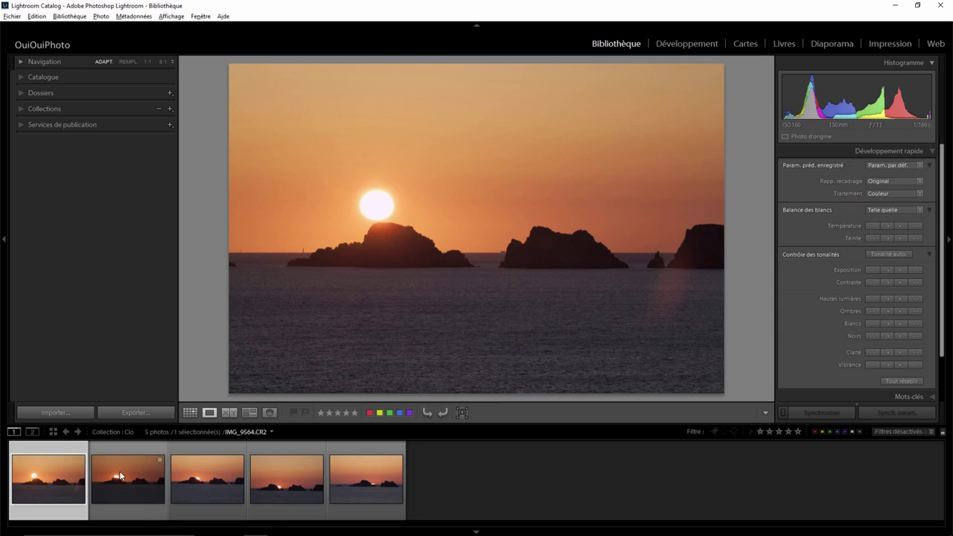
click(119, 470)
click(195, 478)
click(289, 471)
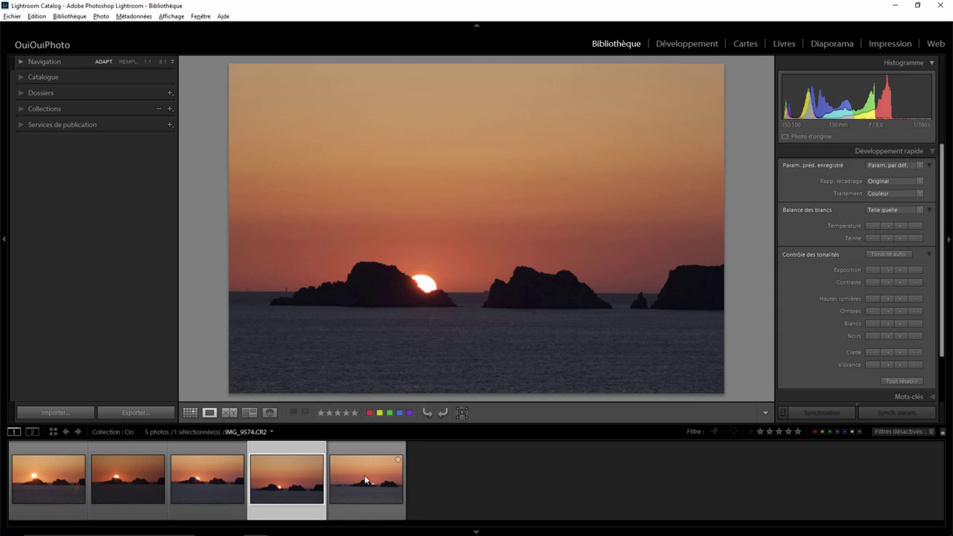
click(365, 472)
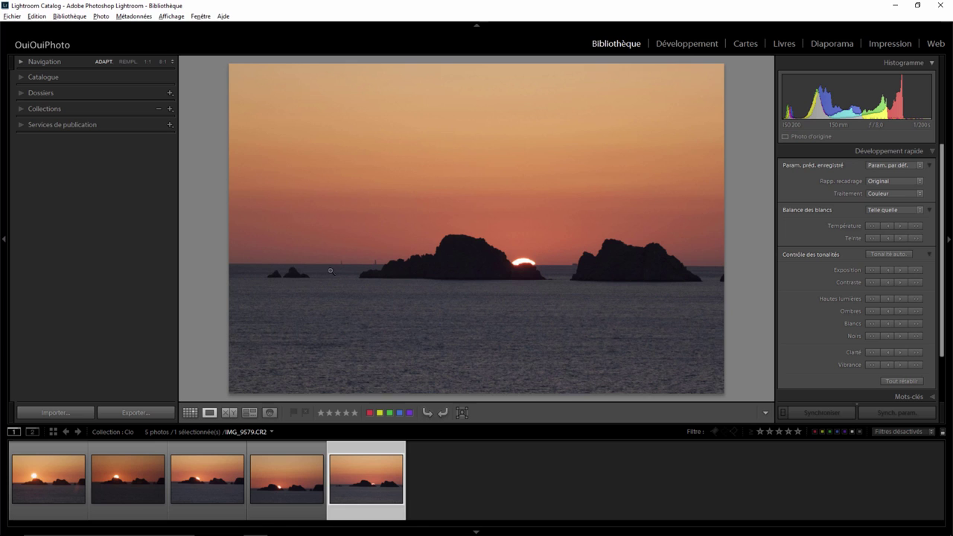
click(282, 450)
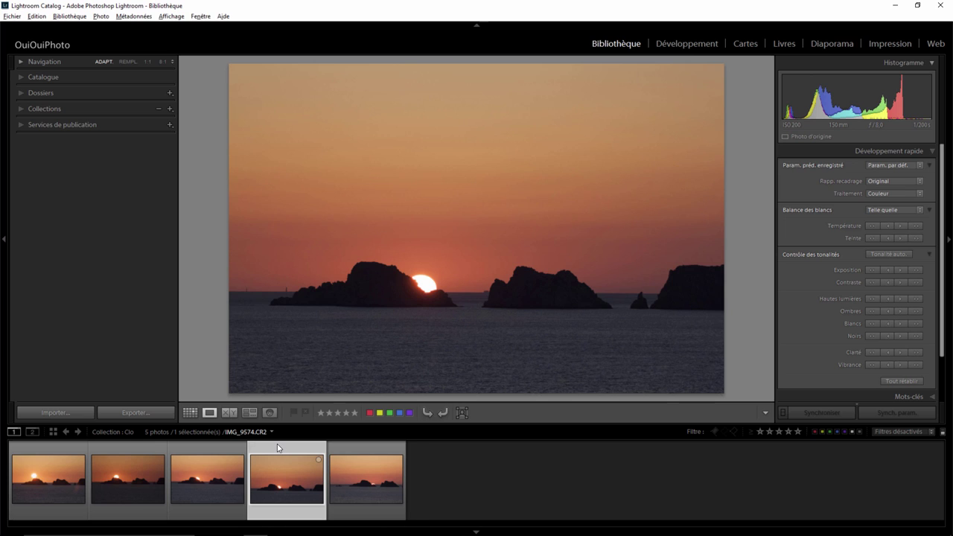
click(375, 452)
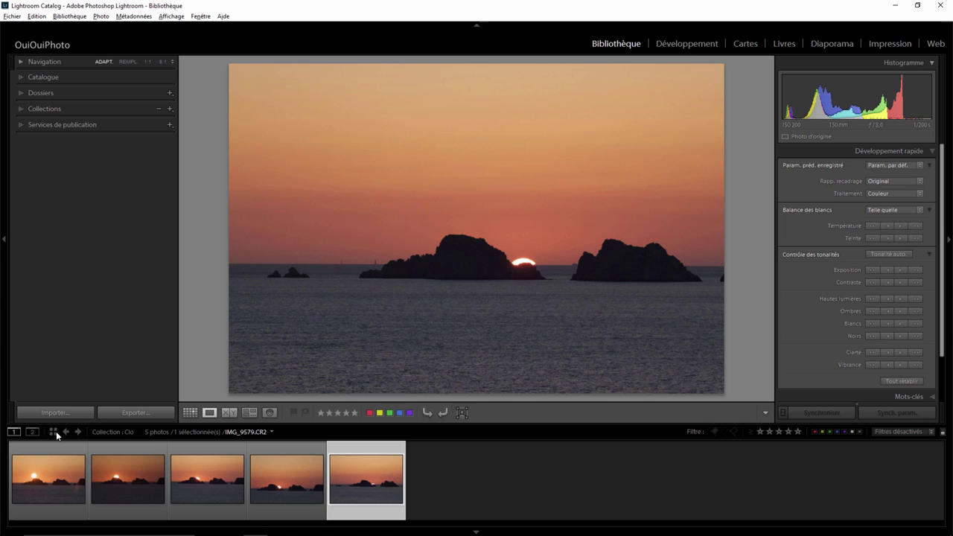
Open all five selected sunset photos as layers in Photoshop, accepting the compatibility warning.
key(ctrl+a)
right_click(213, 448)
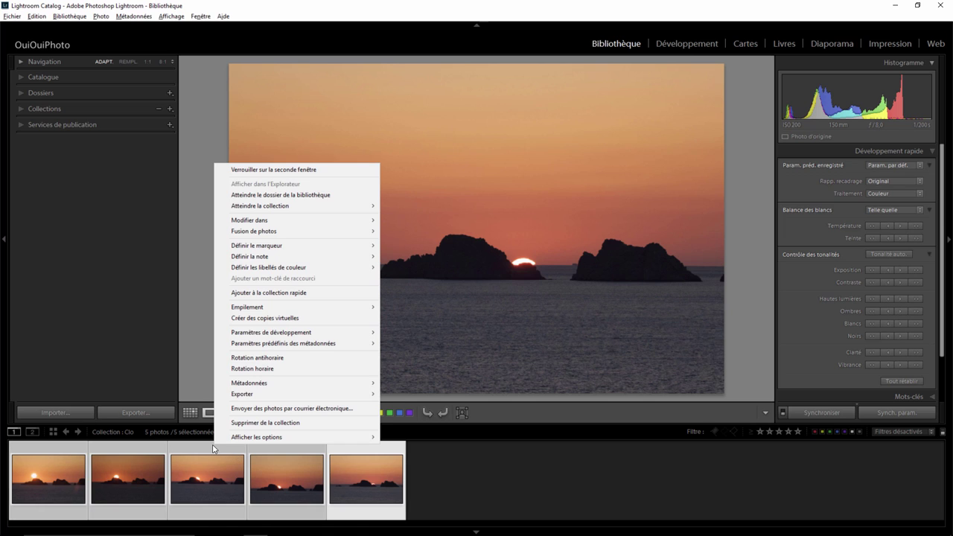
mouse_move(297, 220)
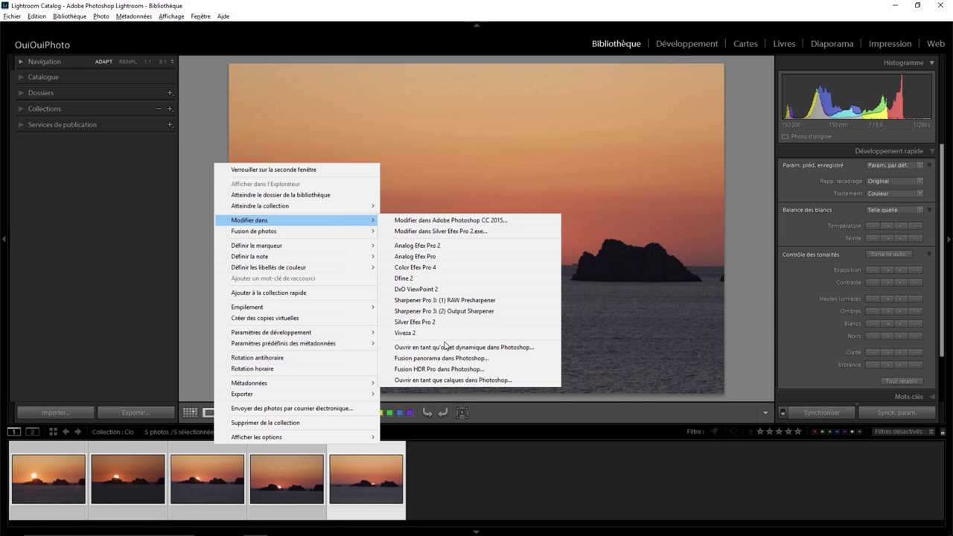
click(436, 380)
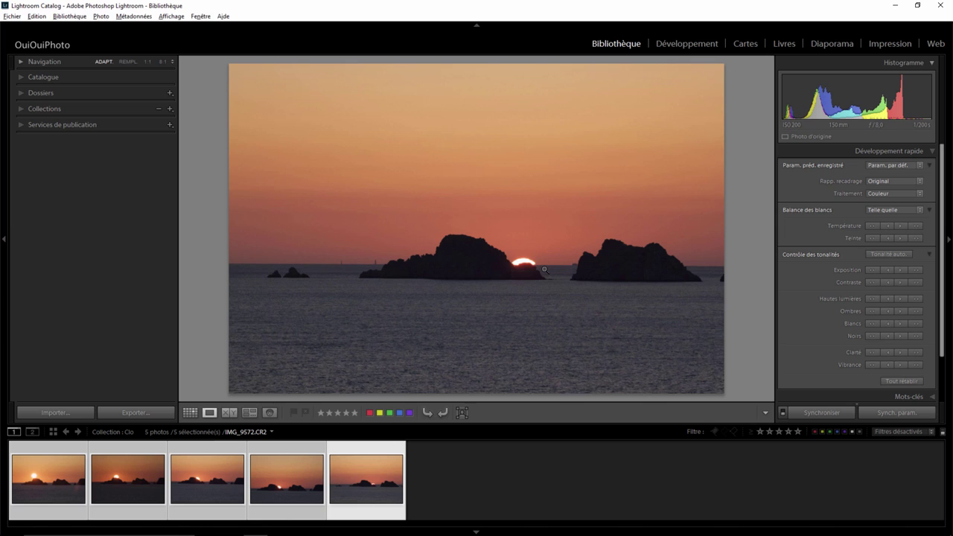
click(526, 295)
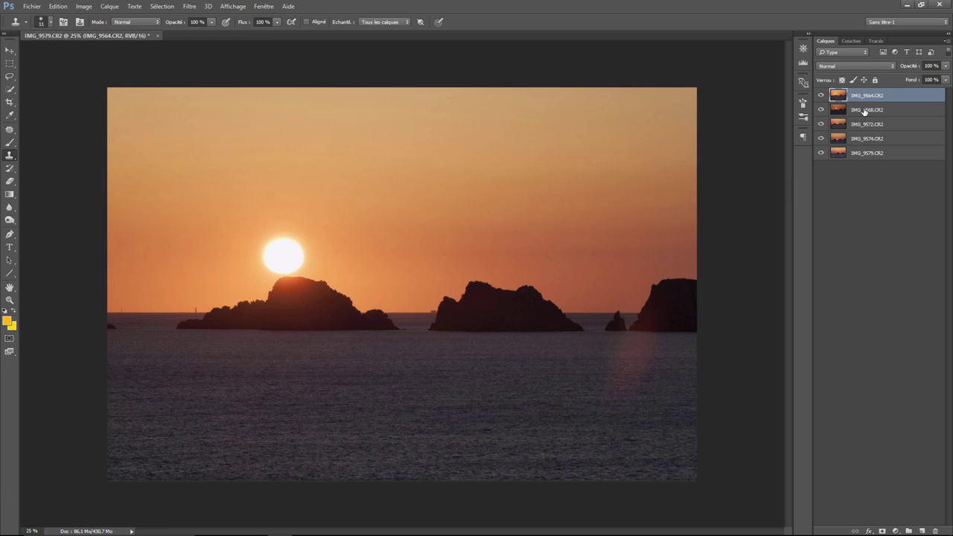
Auto-align all five sunset layers using Automatique projection.
shift+click(857, 154)
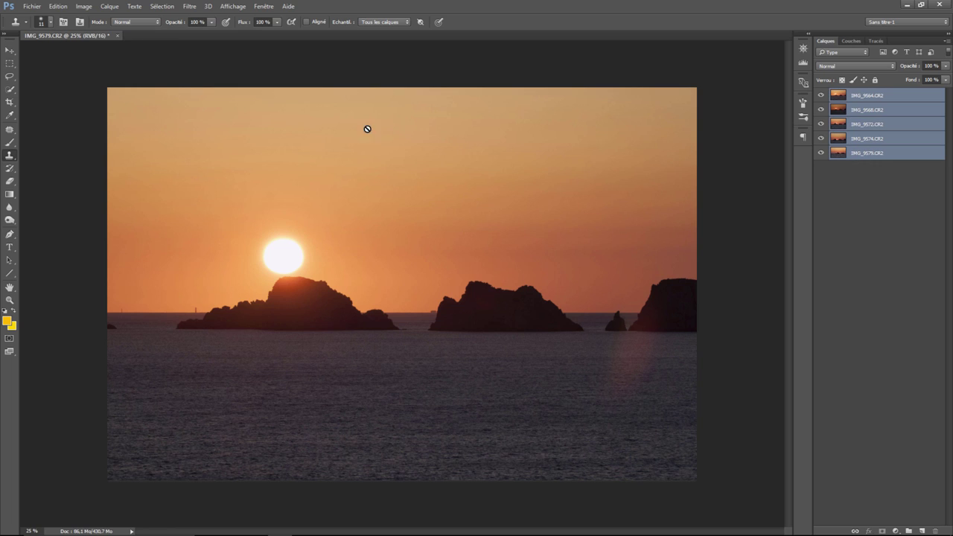
click(58, 6)
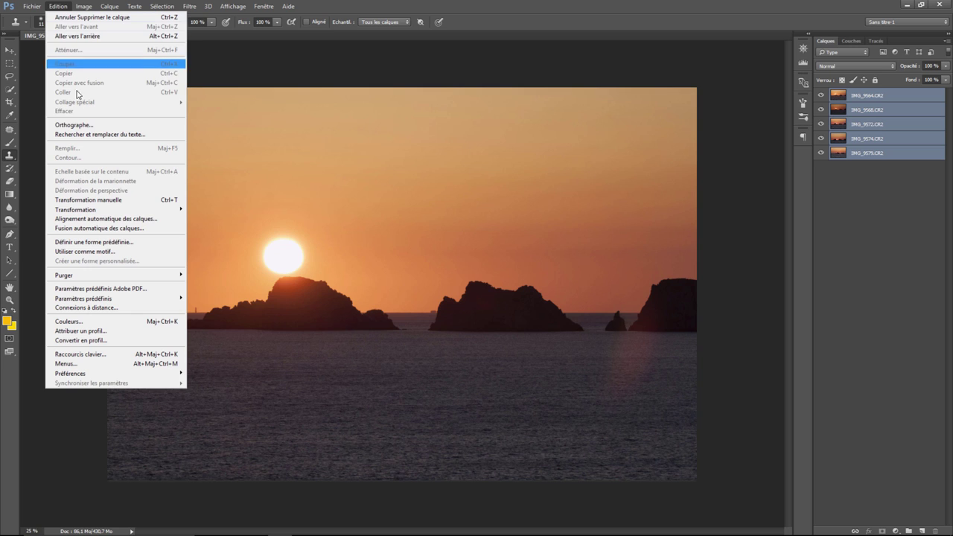
mouse_move(75, 209)
click(123, 219)
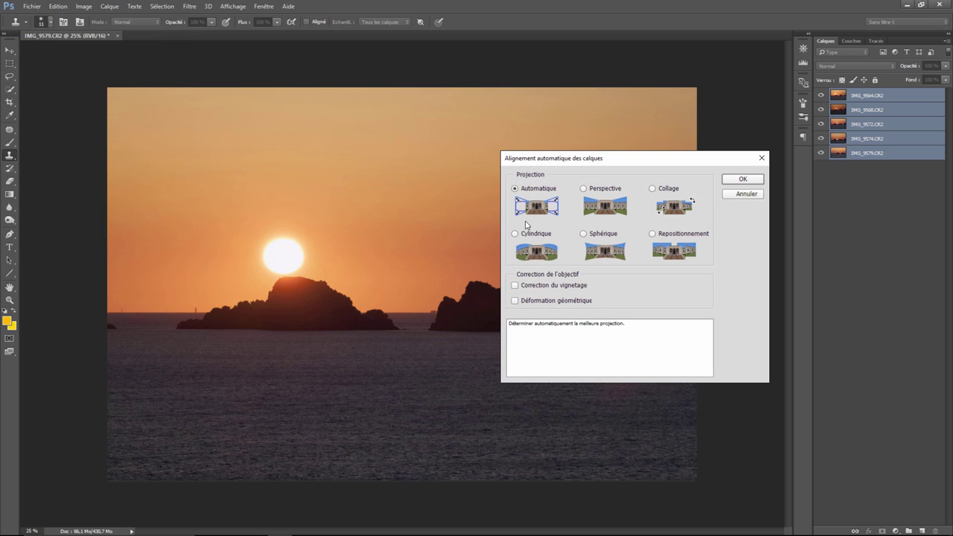
click(742, 182)
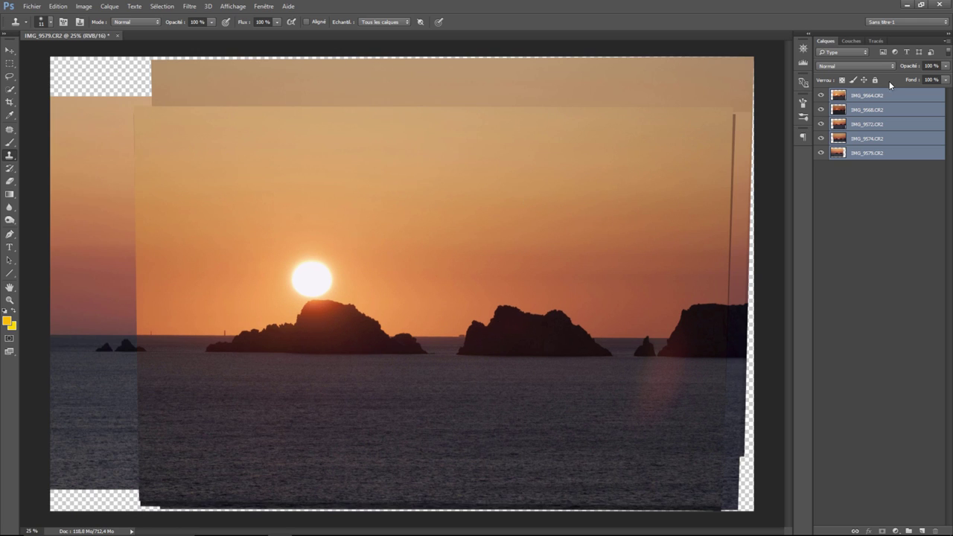
Set the IMG_9564.CR2 and IMG_9568.CR2 layers to Éclaircir blend mode.
click(868, 99)
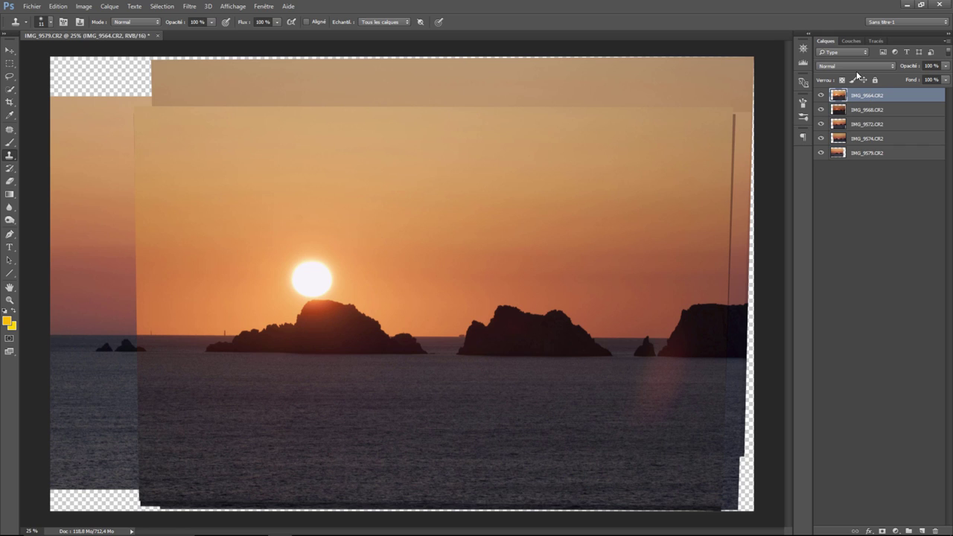
click(855, 66)
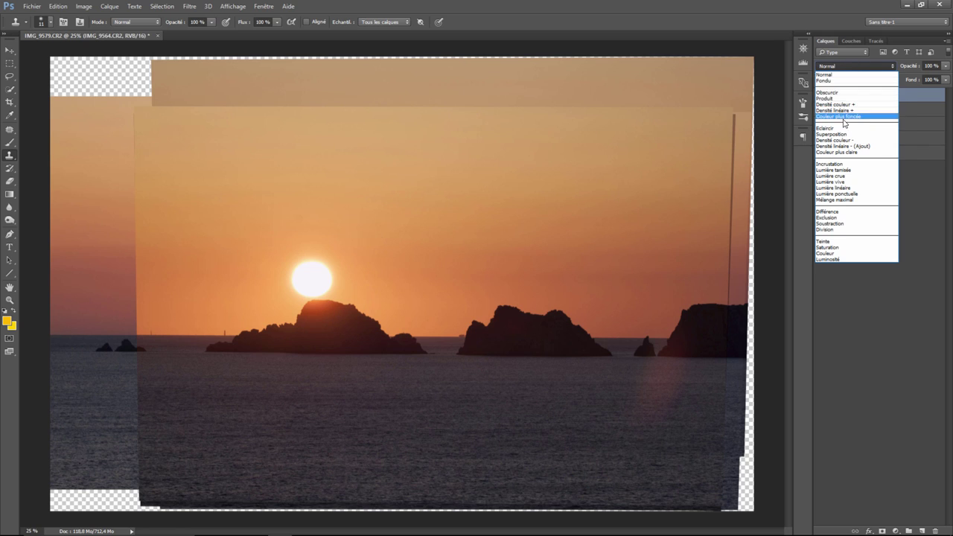
click(826, 128)
click(857, 110)
click(858, 69)
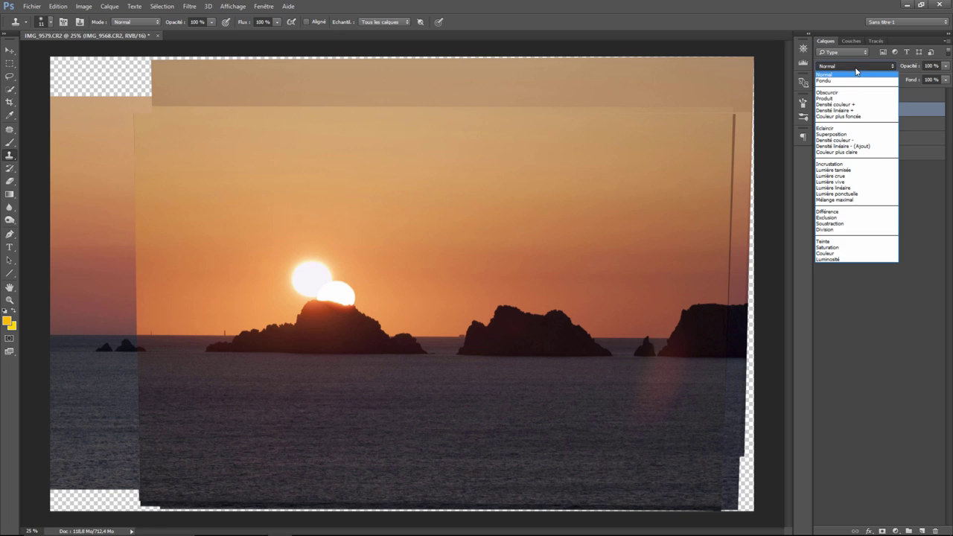
click(864, 127)
Set IMG_9572.CR2 and IMG_9574.CR2 to Éclaircir, then close the document without saving.
click(867, 126)
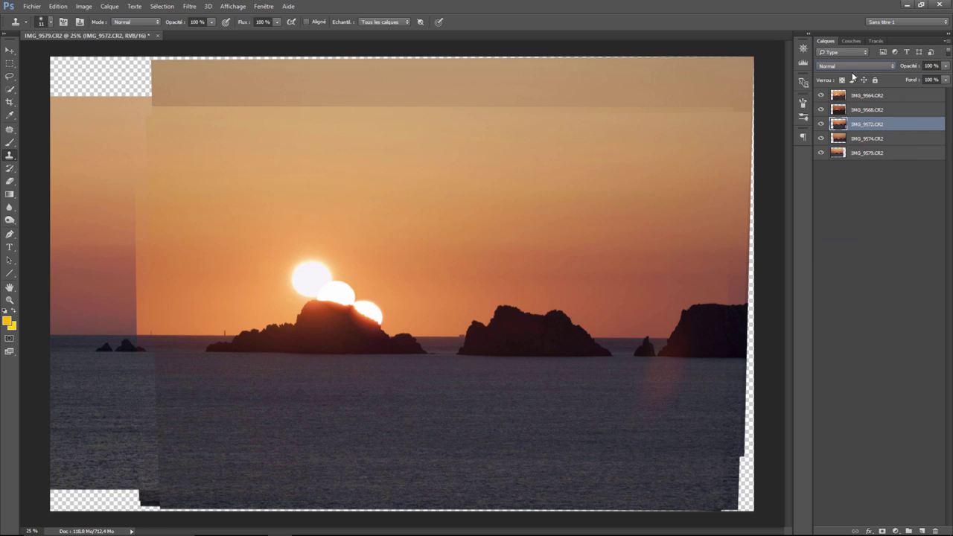
click(851, 69)
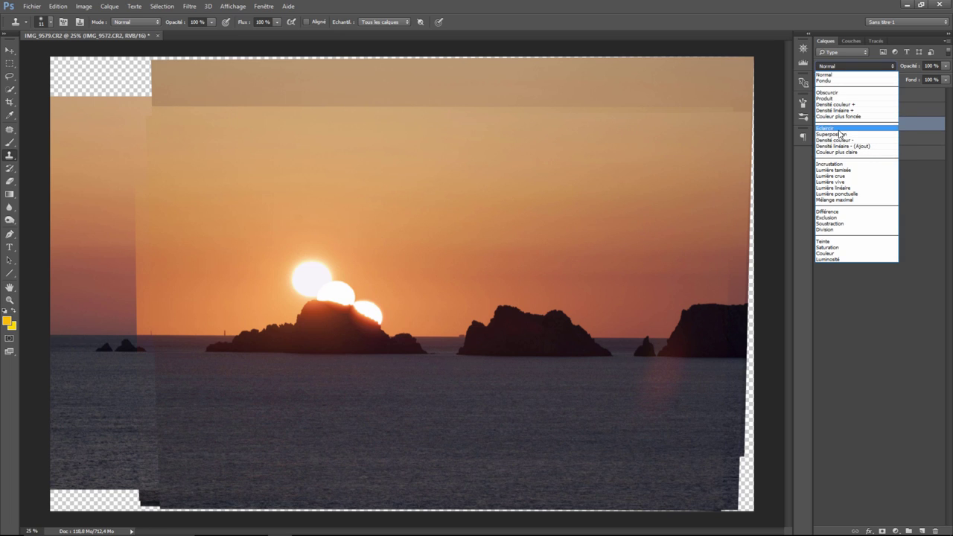
click(840, 128)
click(867, 138)
click(838, 69)
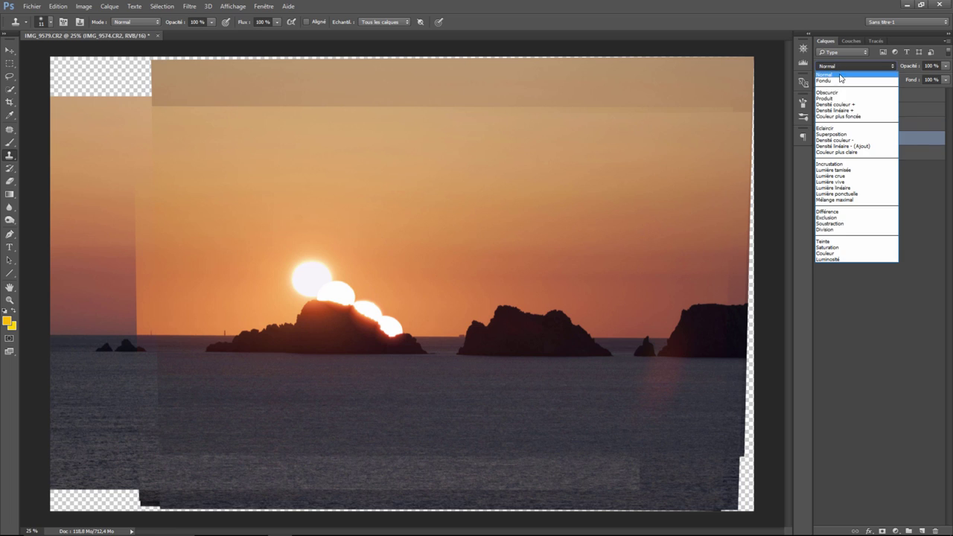
click(840, 128)
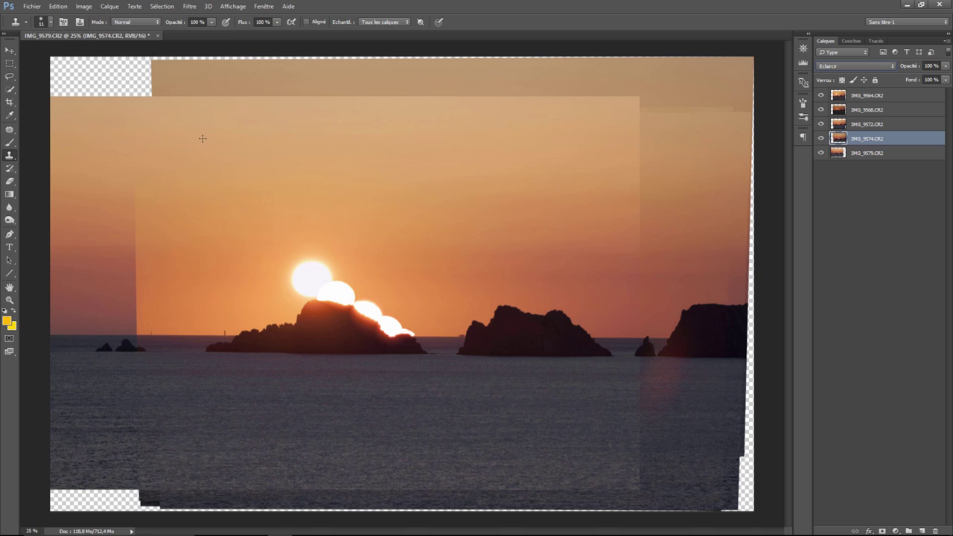
click(157, 35)
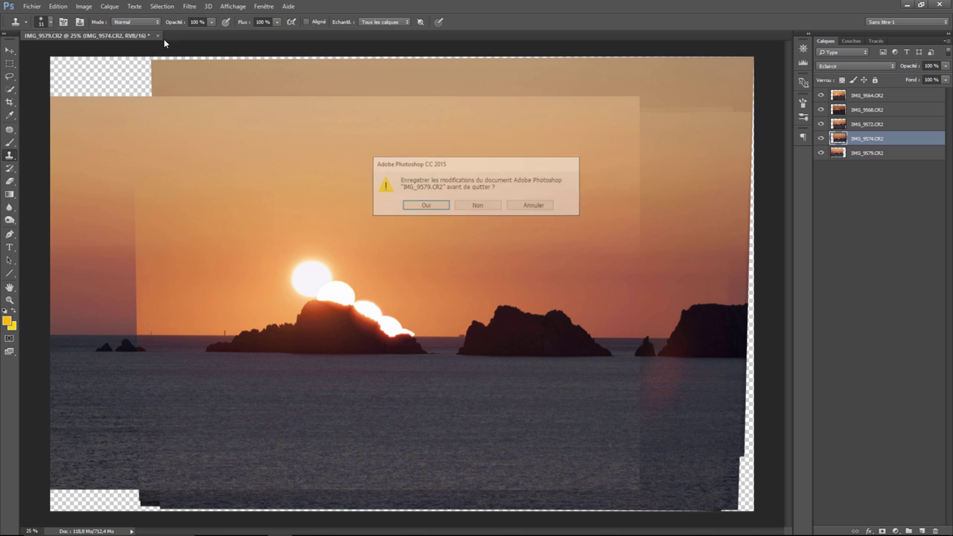
click(475, 204)
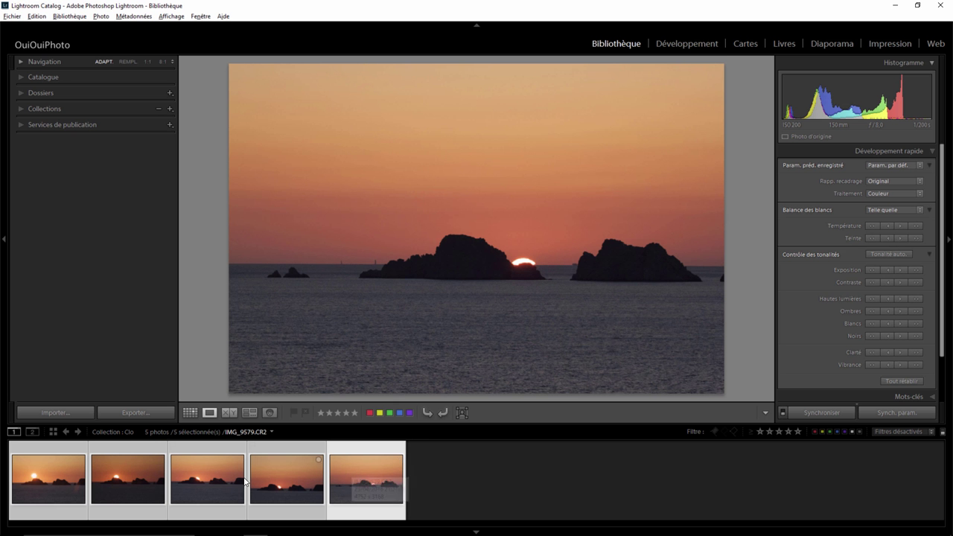
click(80, 455)
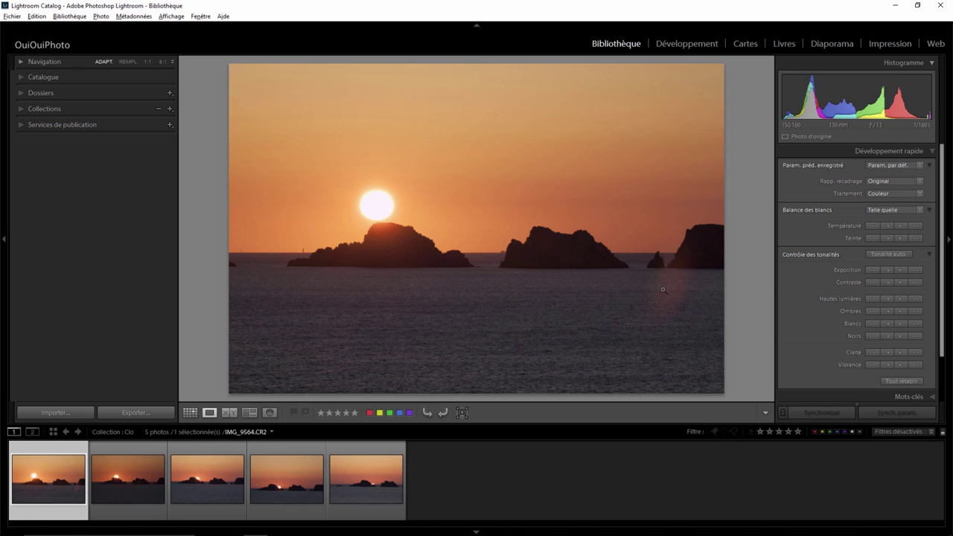
click(136, 458)
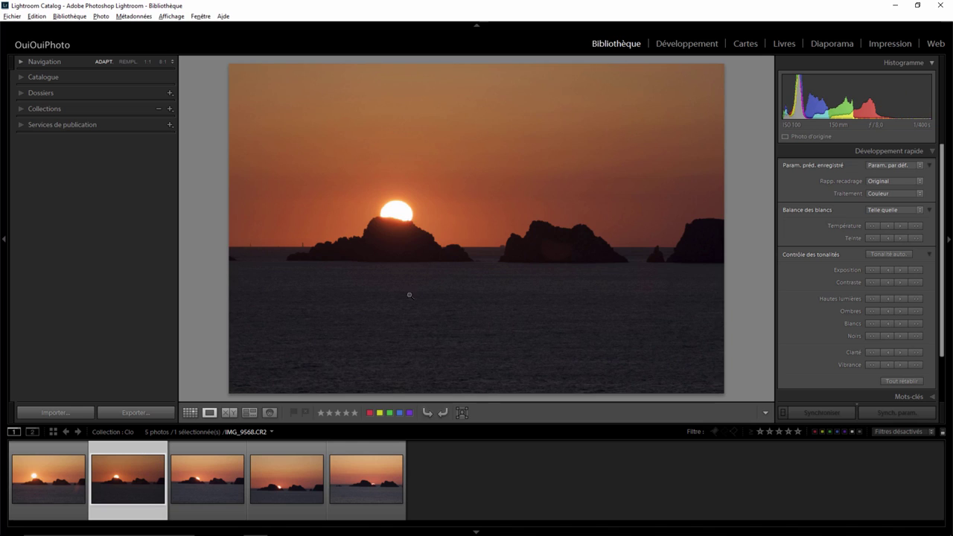
click(233, 451)
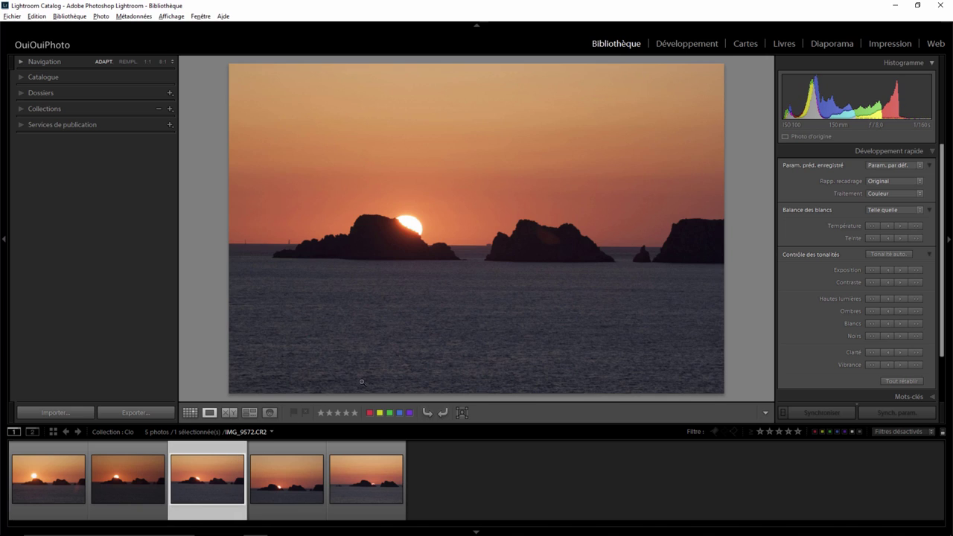
click(314, 447)
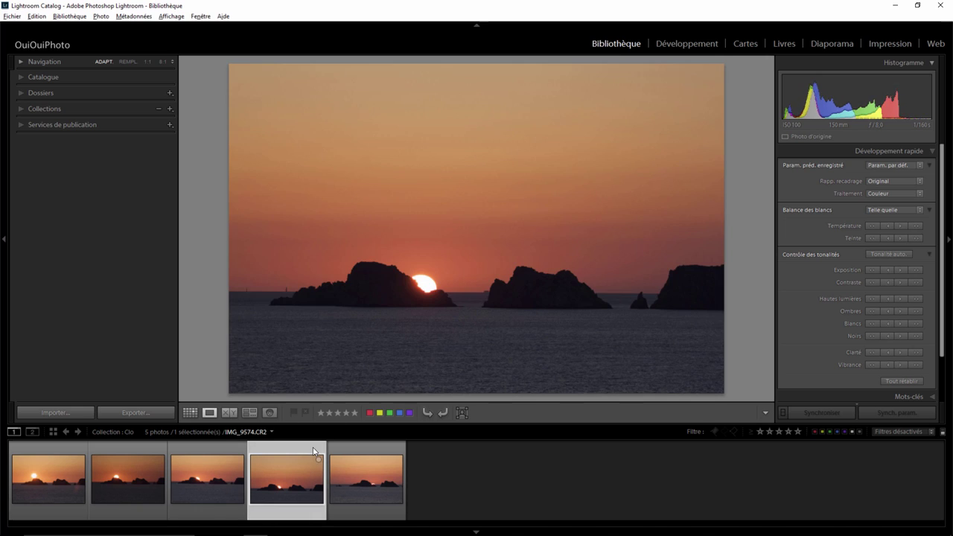
click(369, 449)
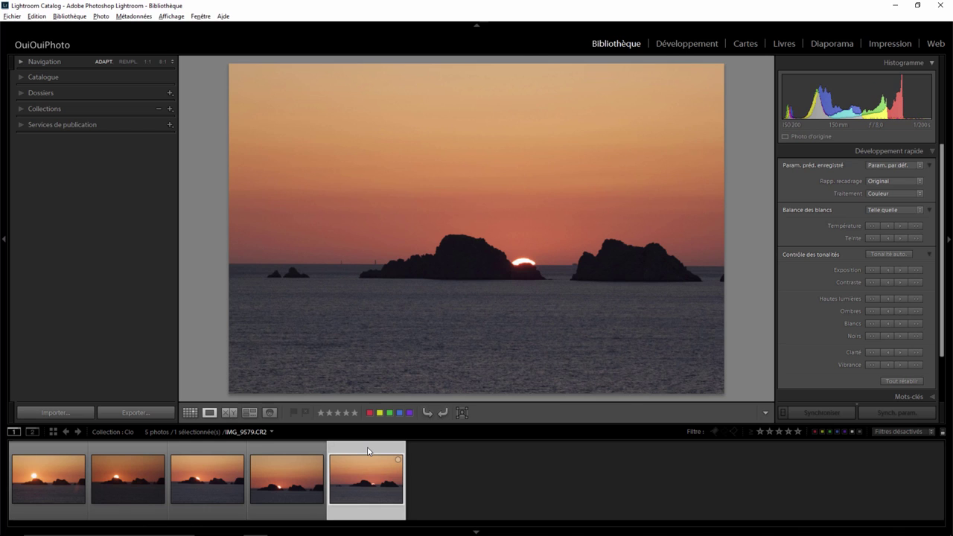
Flag the last three sunset frames, cancel the panorama preview, and select IMG_9579.CR2.
shift+click(237, 447)
right_click(237, 447)
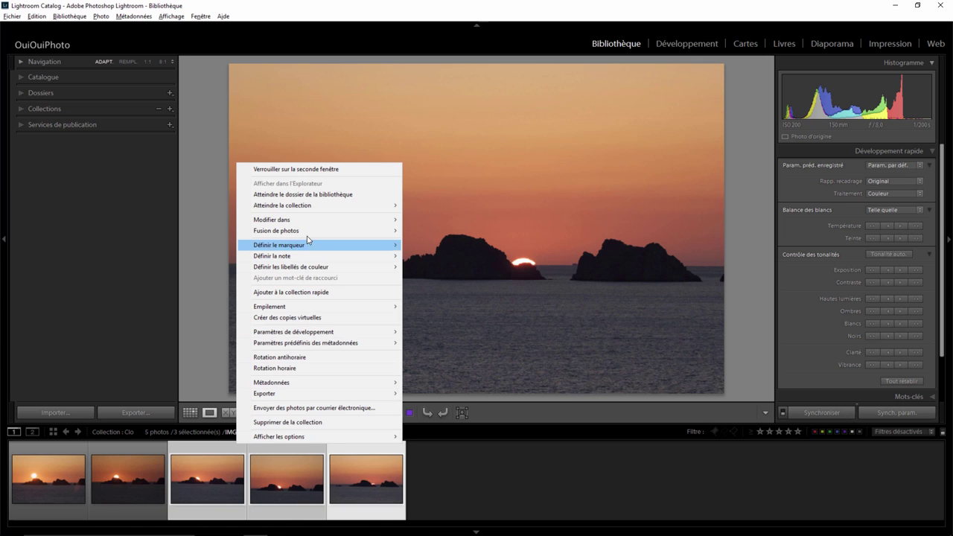
click(438, 231)
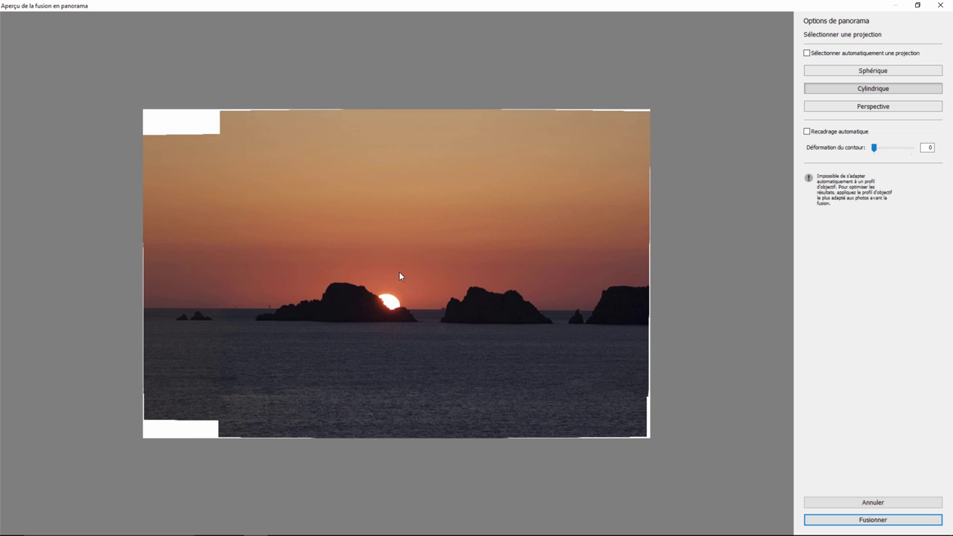
click(867, 503)
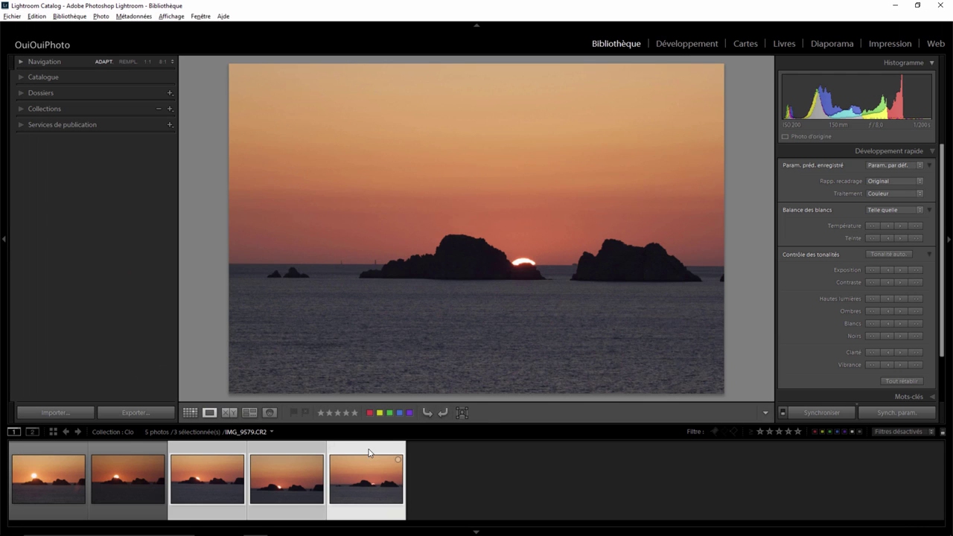
click(371, 450)
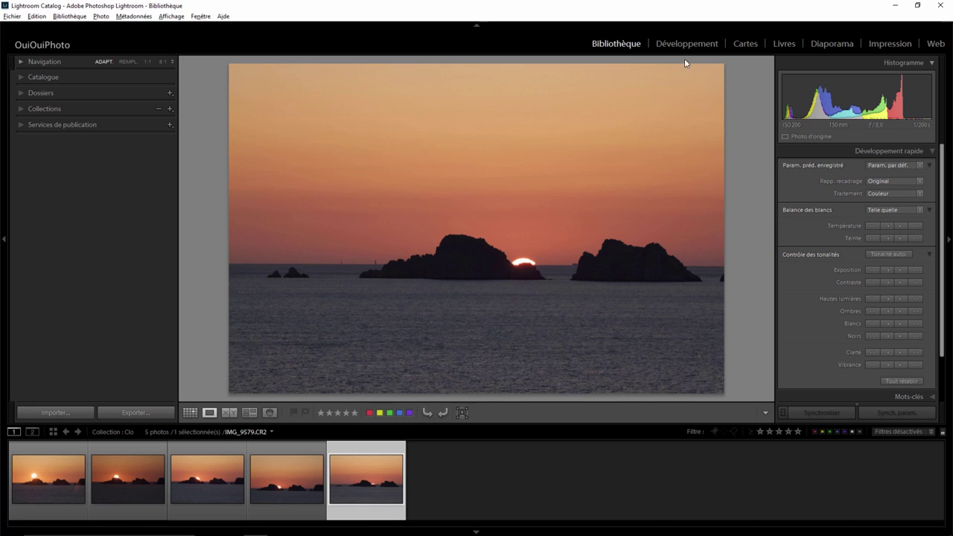
In Develop, raise IMG_9579.CR2's Shadows to +41 and Orange luminance to +24.
click(689, 43)
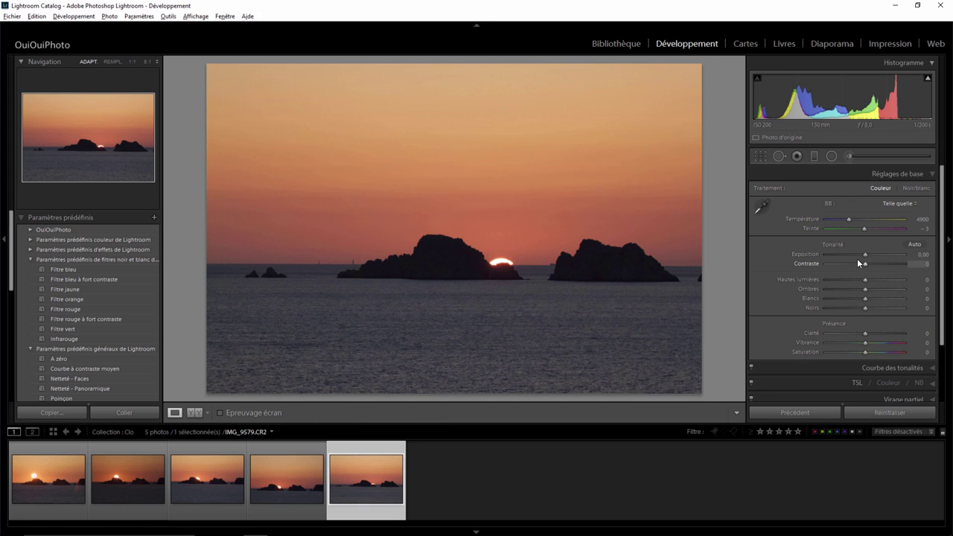
drag(864, 288, 881, 287)
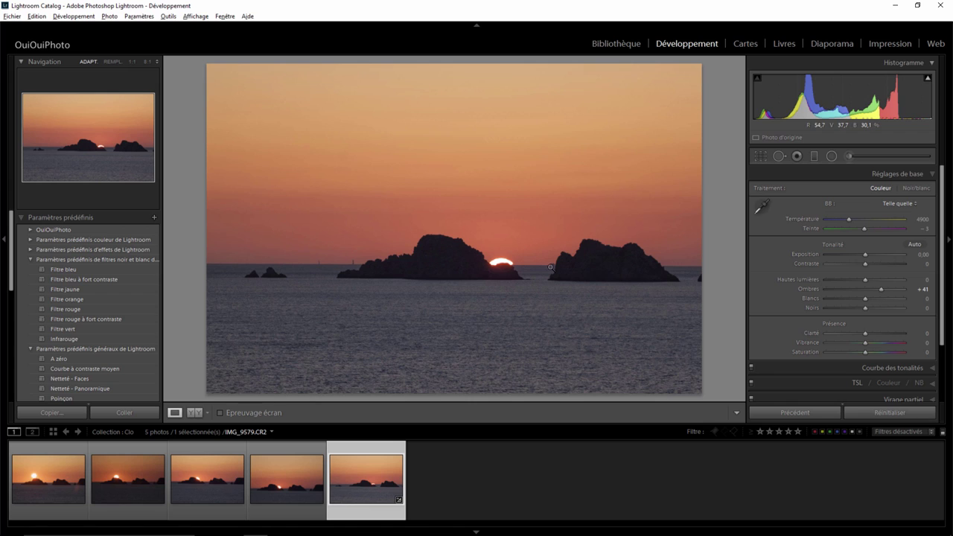
scroll(936, 358, down, 3)
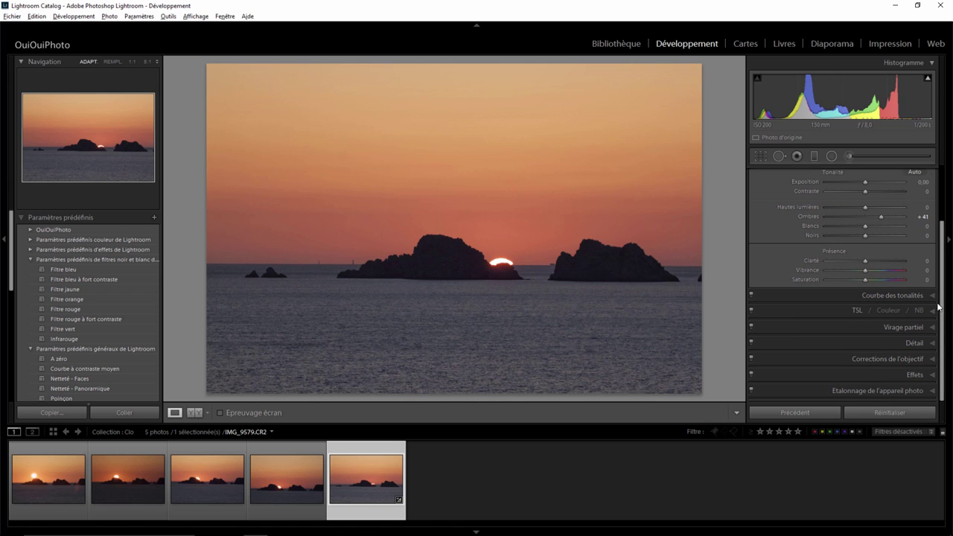
click(935, 313)
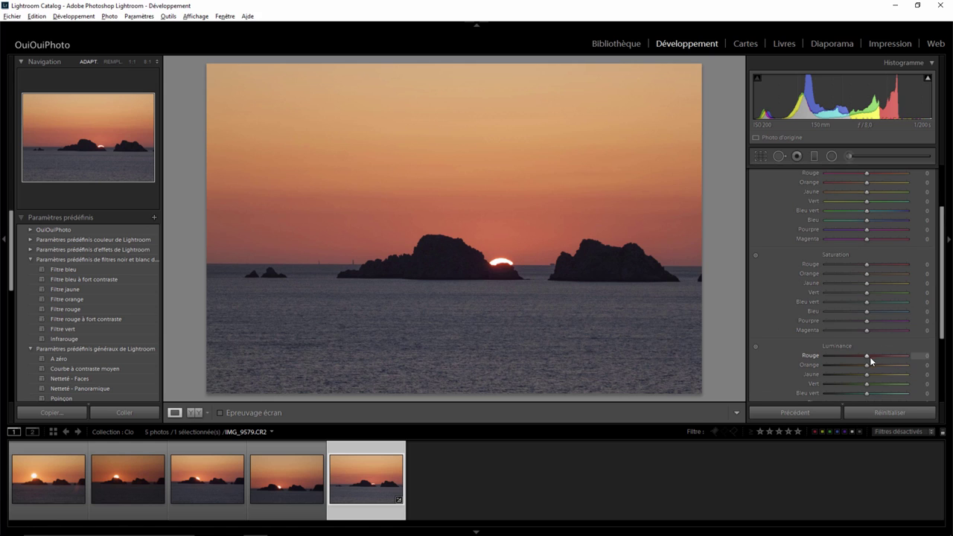
drag(868, 365, 876, 366)
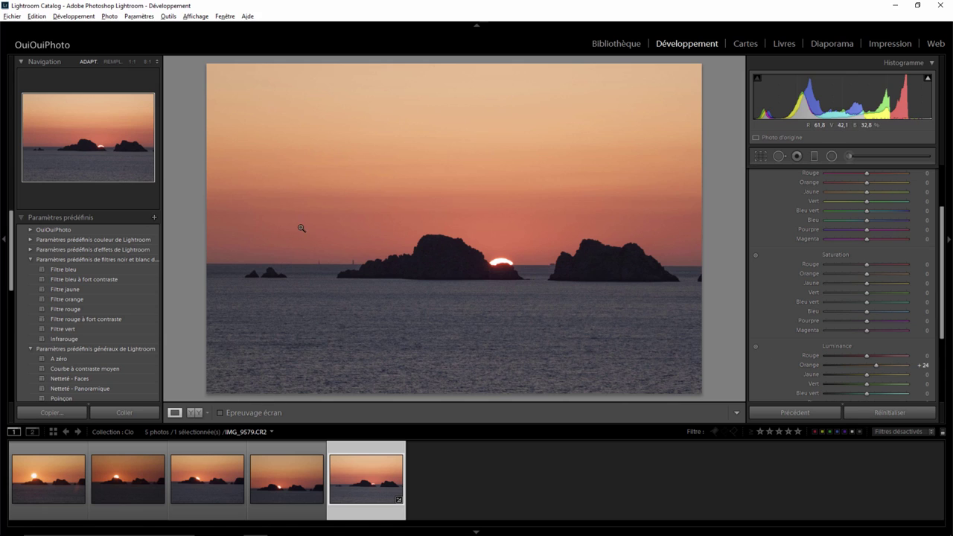
Merge the last three frames into cylindrical panorama IMG_9579-Panorama.dng.
mouse_move(207, 479)
shift+click(226, 449)
right_click(226, 448)
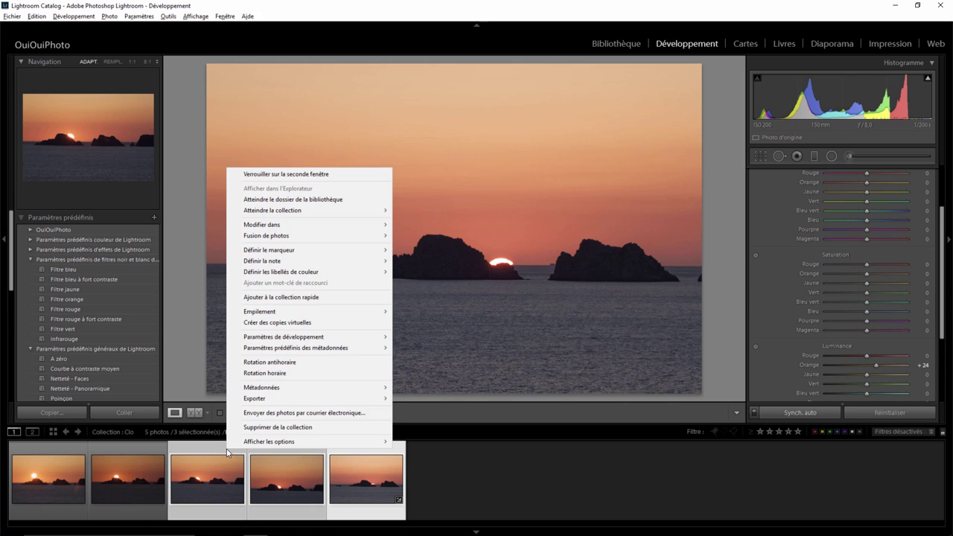
mouse_move(309, 235)
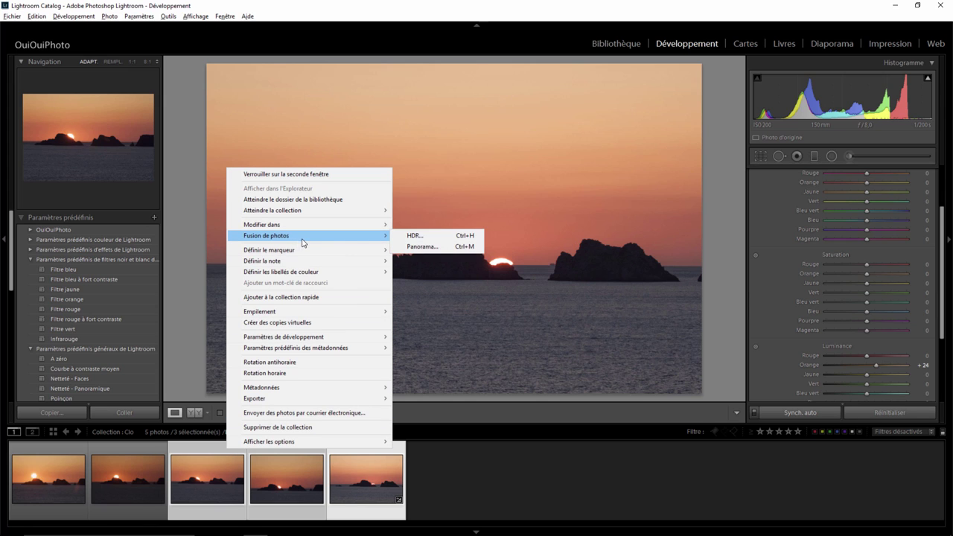
click(424, 248)
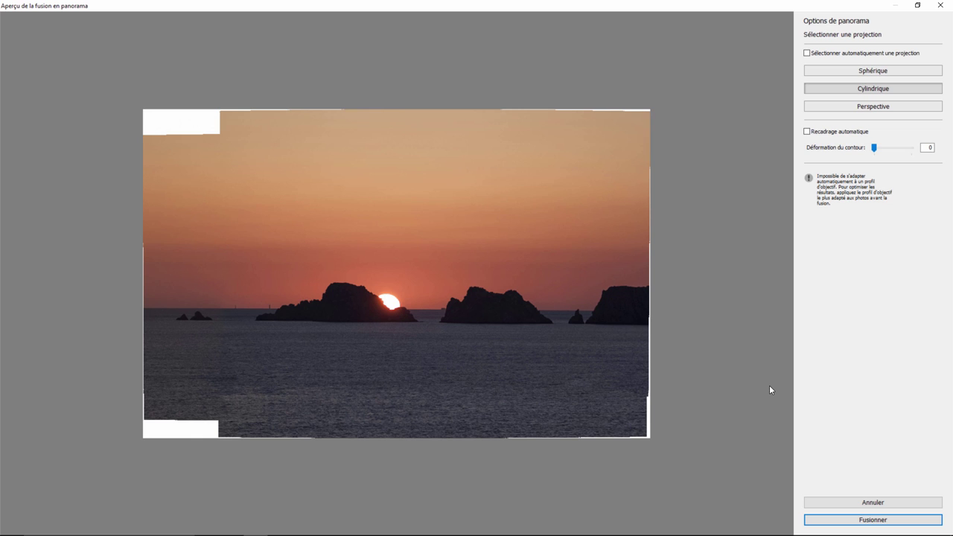
click(885, 522)
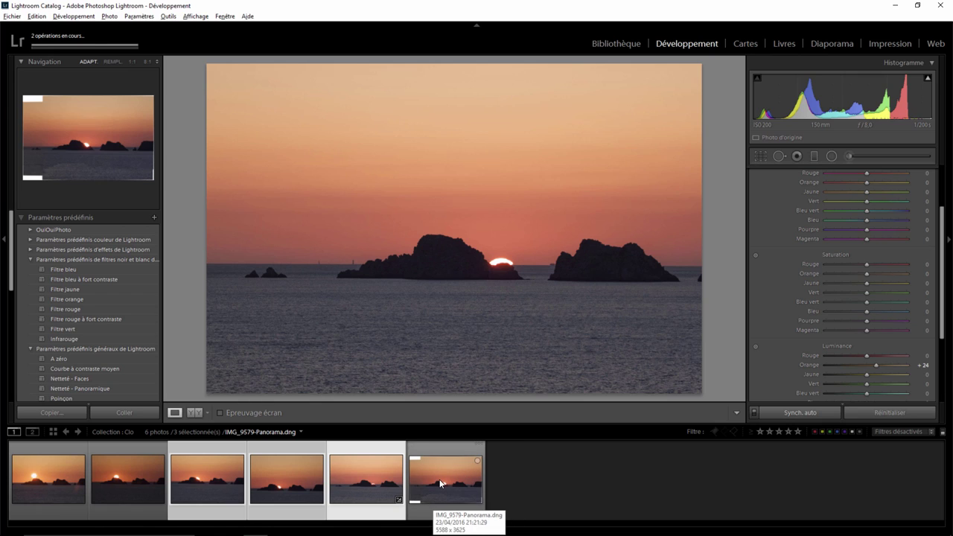
View the panorama, IMG_9574 and IMG_9564, then begin selecting the following frames.
click(440, 483)
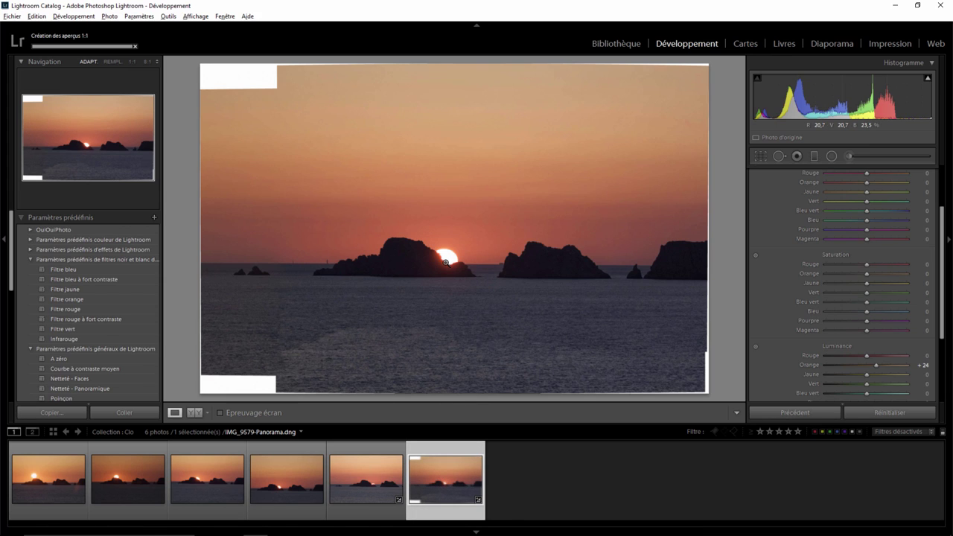
click(283, 491)
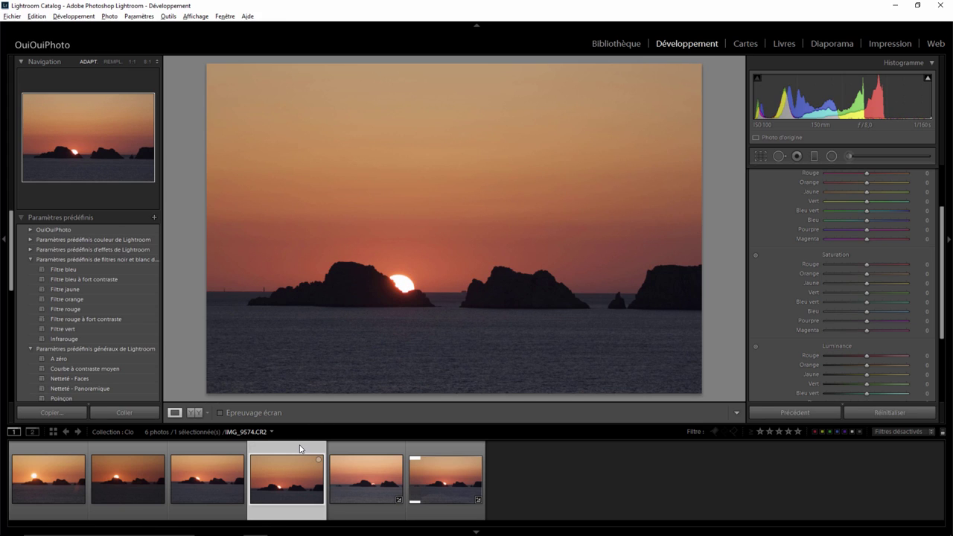
click(74, 451)
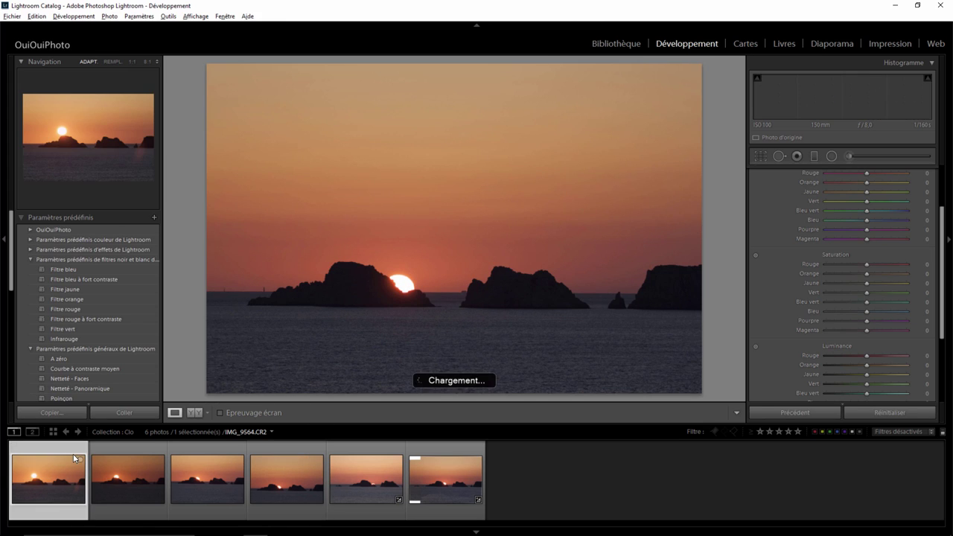
ctrl+click(128, 448)
Add the remaining frames and the panorama to the selection and open them as Photoshop layers.
ctrl+click(216, 447)
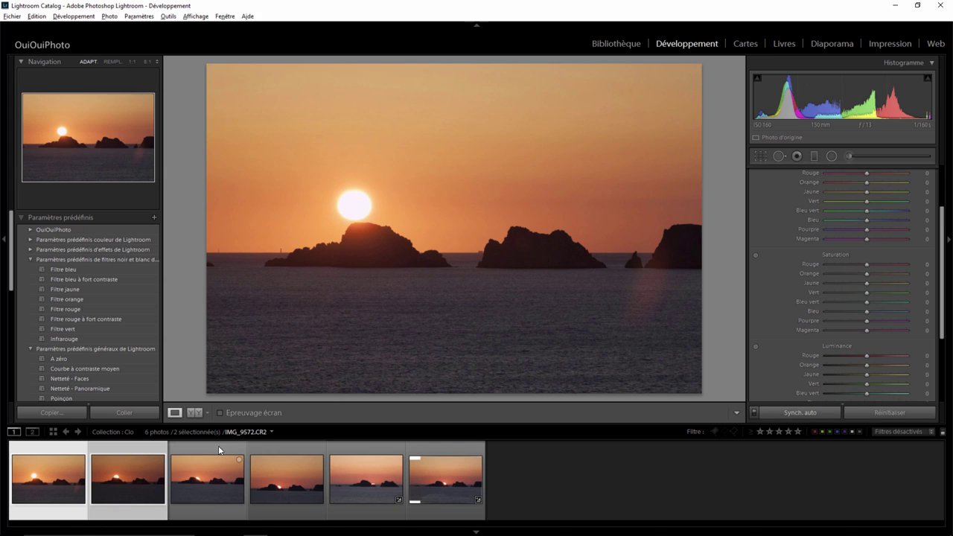
ctrl+click(440, 452)
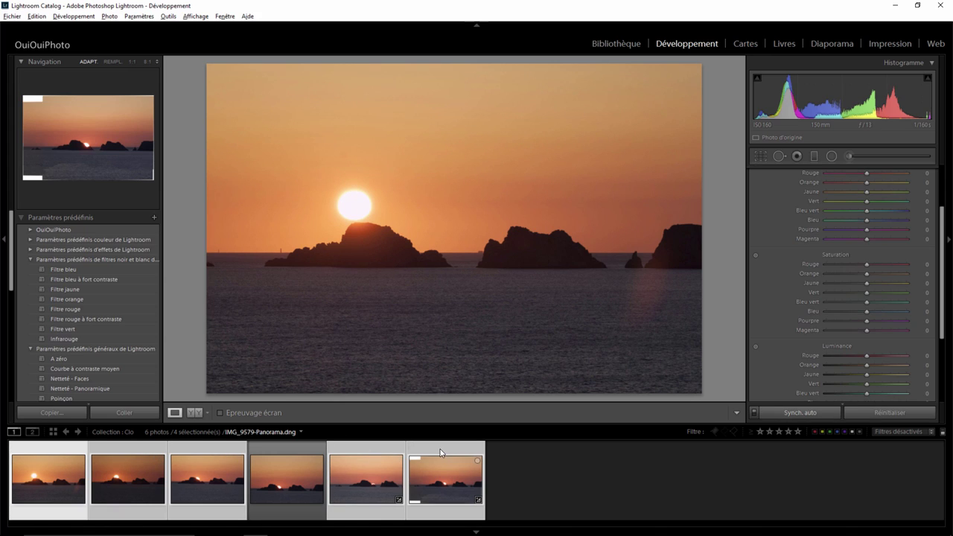
right_click(442, 454)
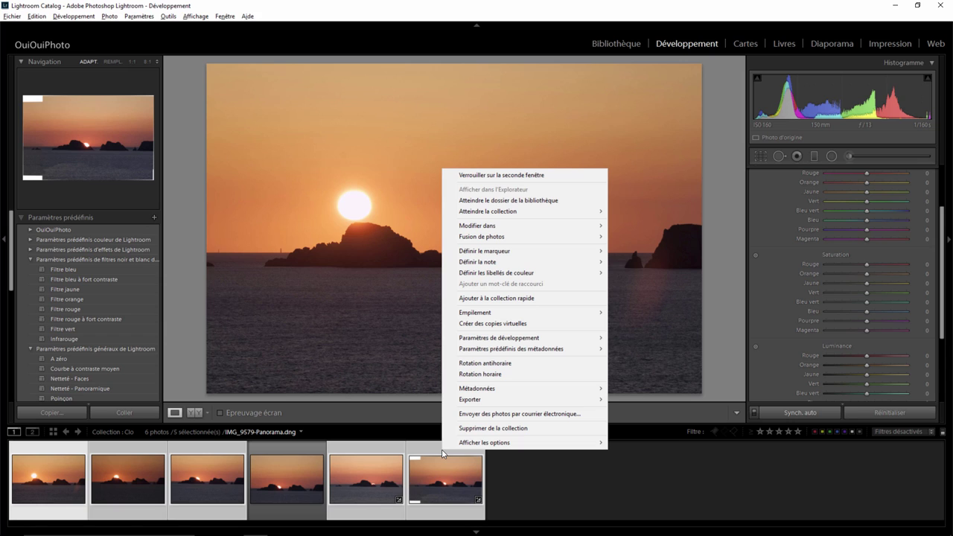
mouse_move(476, 226)
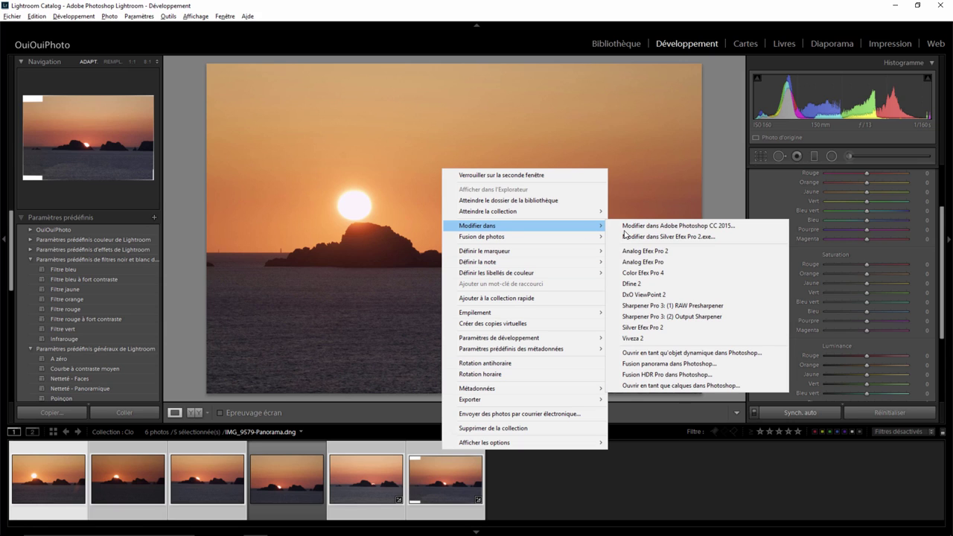
click(660, 385)
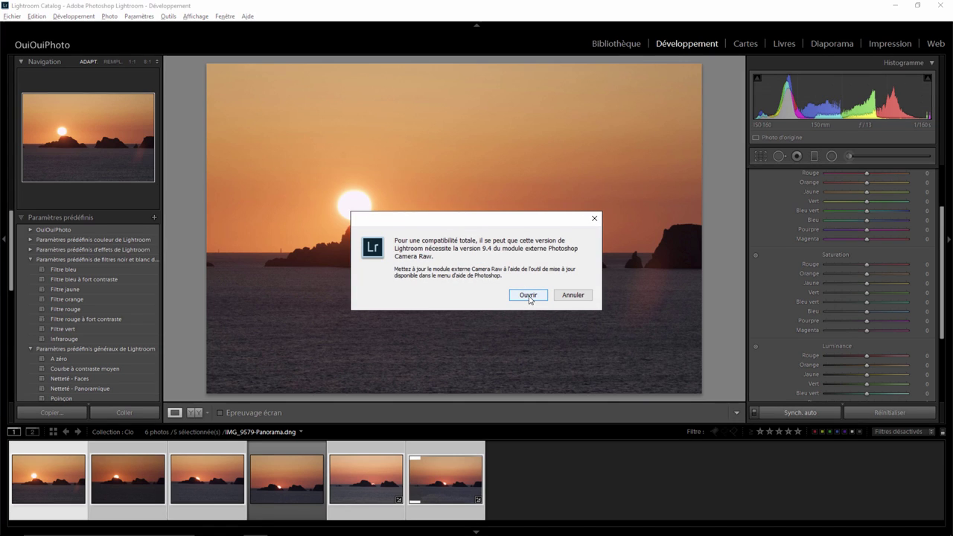
click(529, 296)
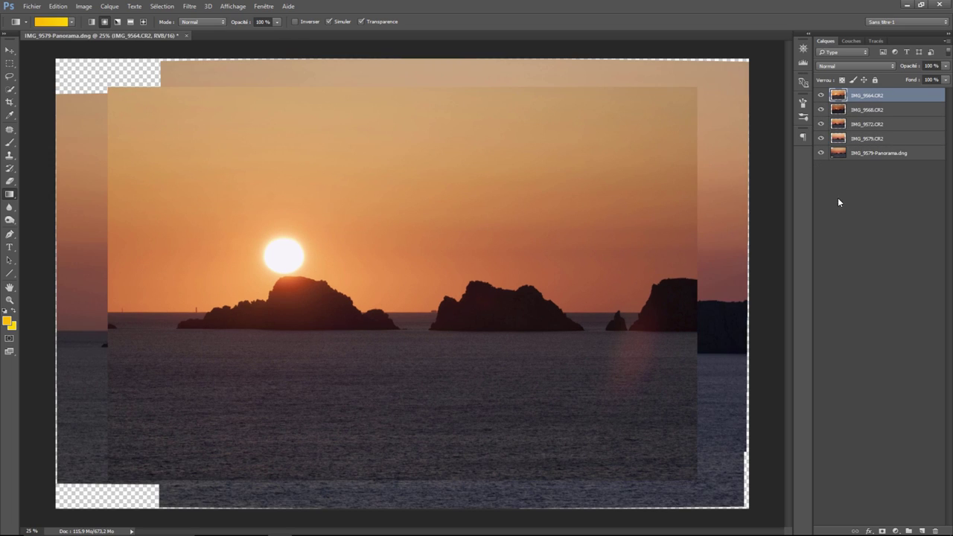
Auto-align the four frames and panorama layer with Automatique projection.
shift+click(874, 156)
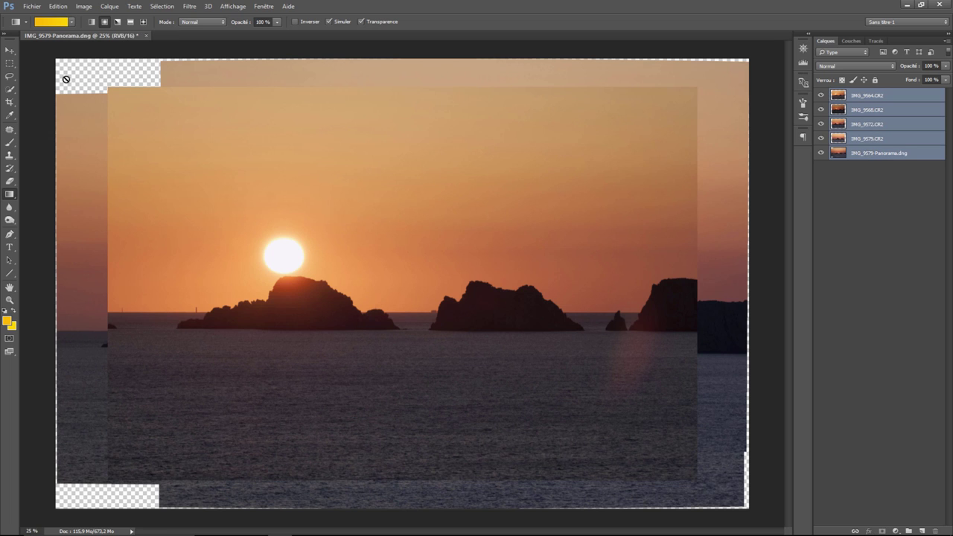
click(58, 6)
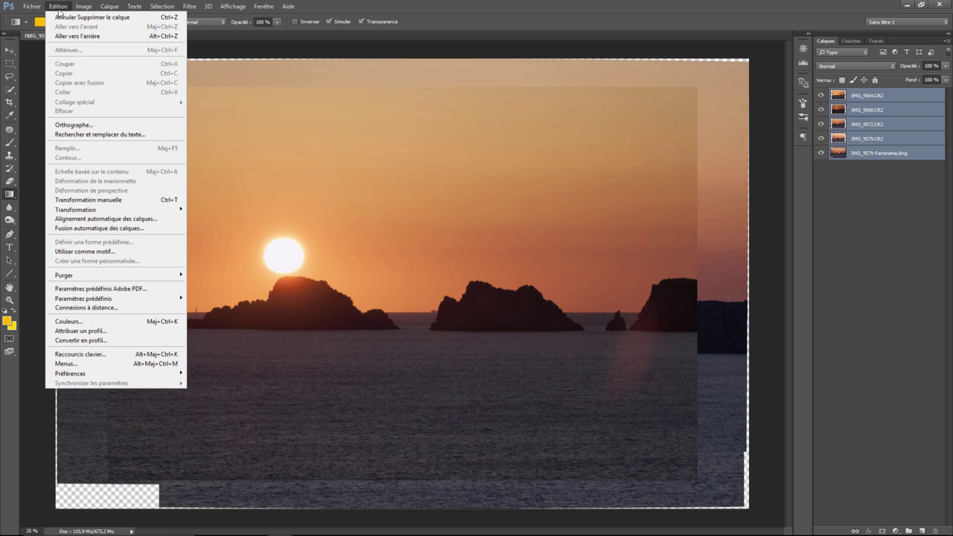
click(85, 220)
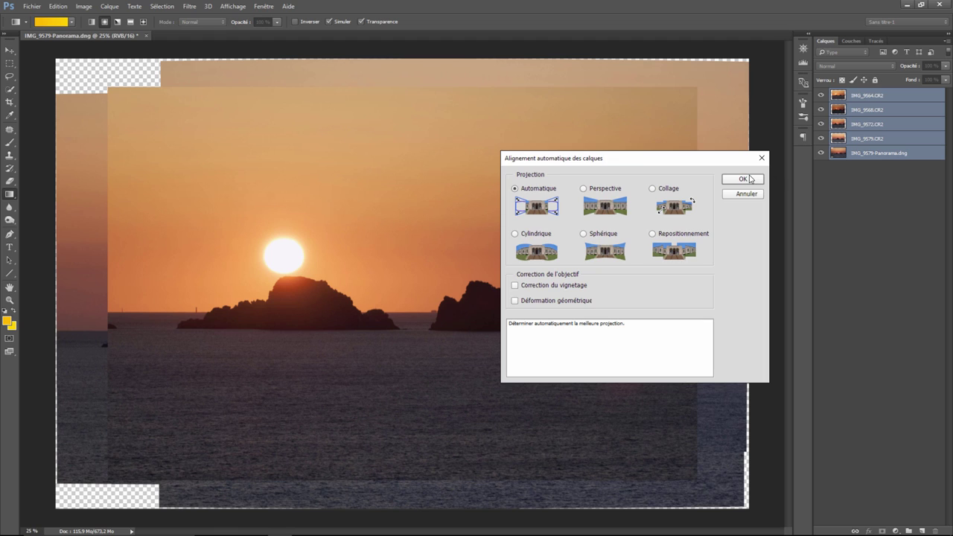
click(749, 179)
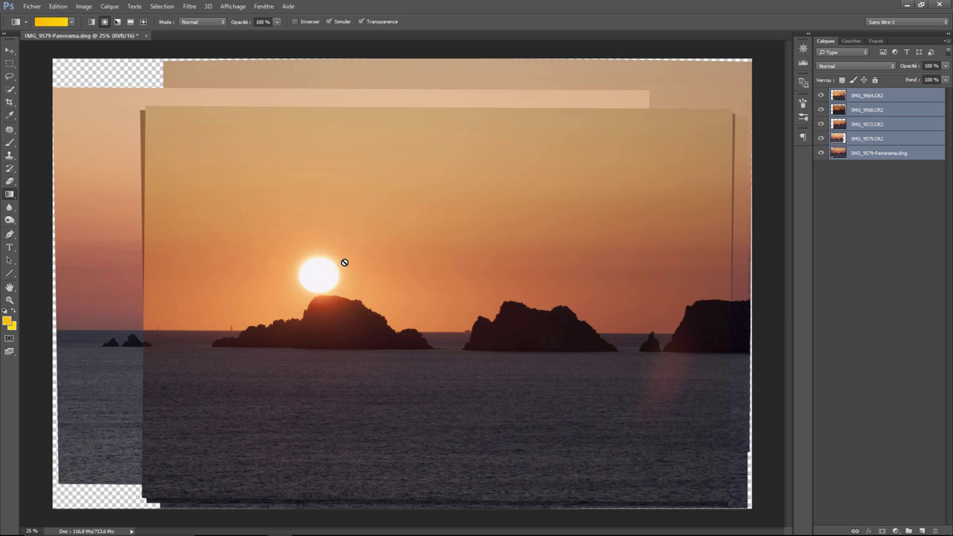
Set layers IMG_9564, IMG_9568, IMG_9572 and IMG_9579 to the Éclaircir blend mode.
click(867, 95)
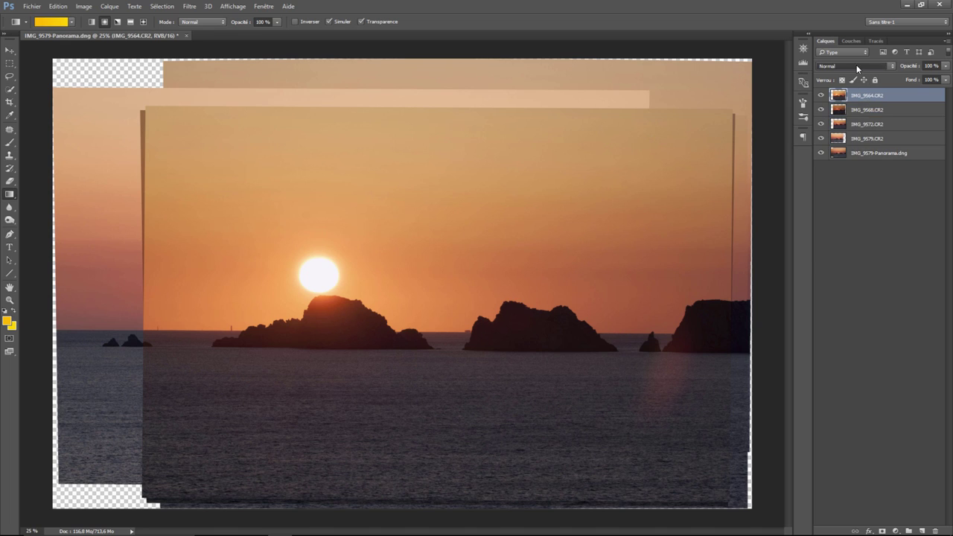
click(860, 67)
click(840, 129)
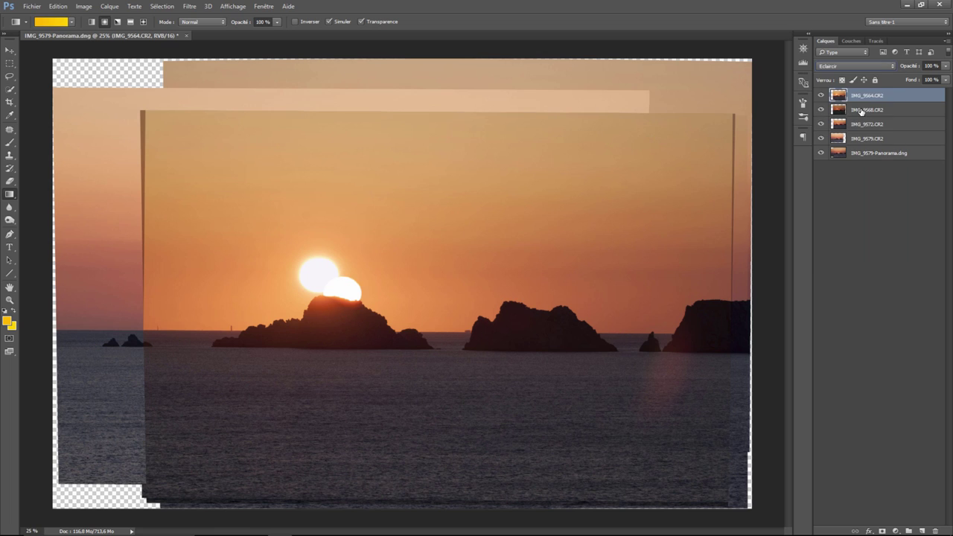
click(863, 110)
click(855, 67)
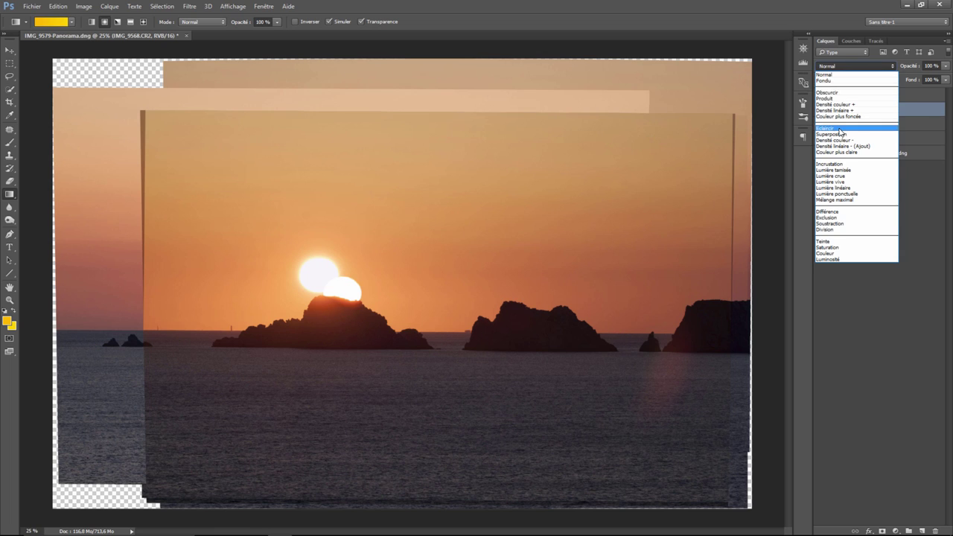
click(855, 128)
click(865, 125)
click(844, 67)
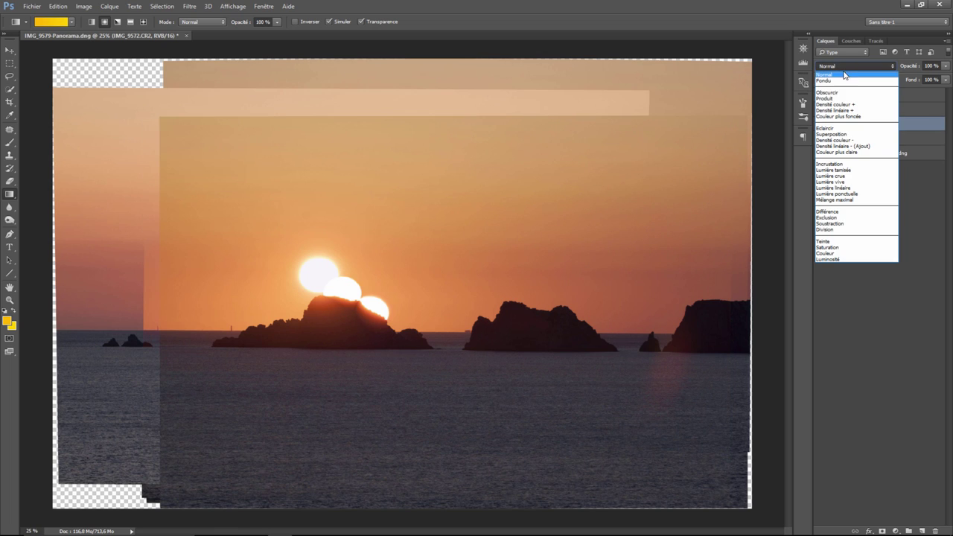
click(840, 128)
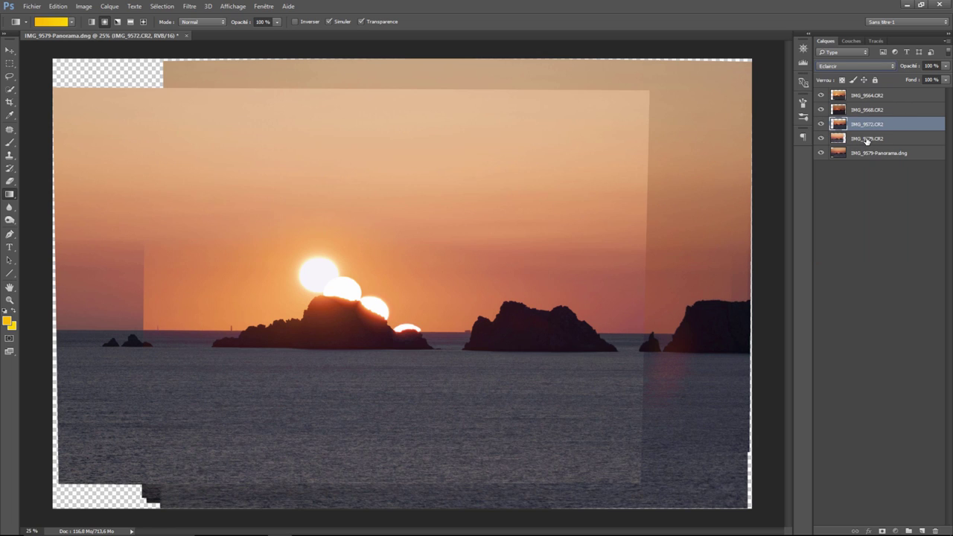
click(866, 140)
click(840, 69)
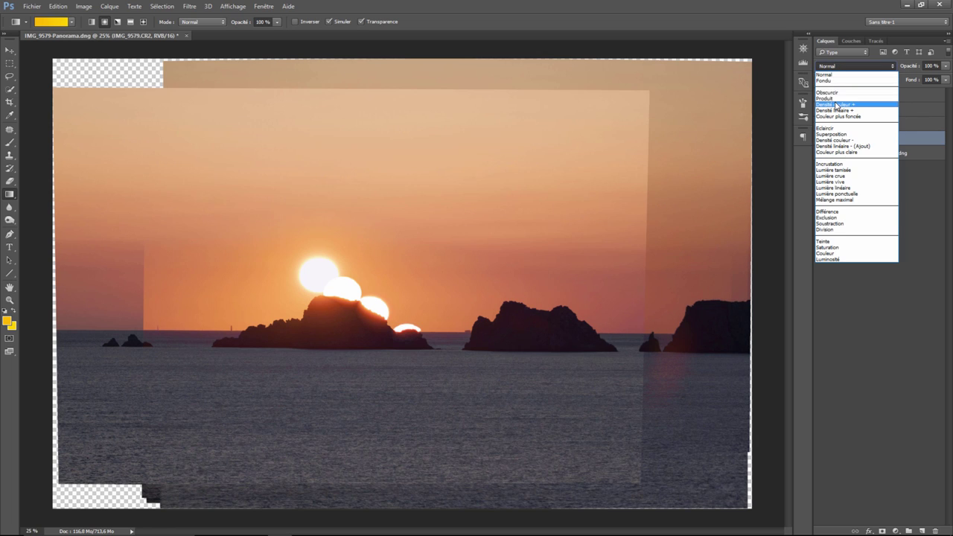
click(826, 128)
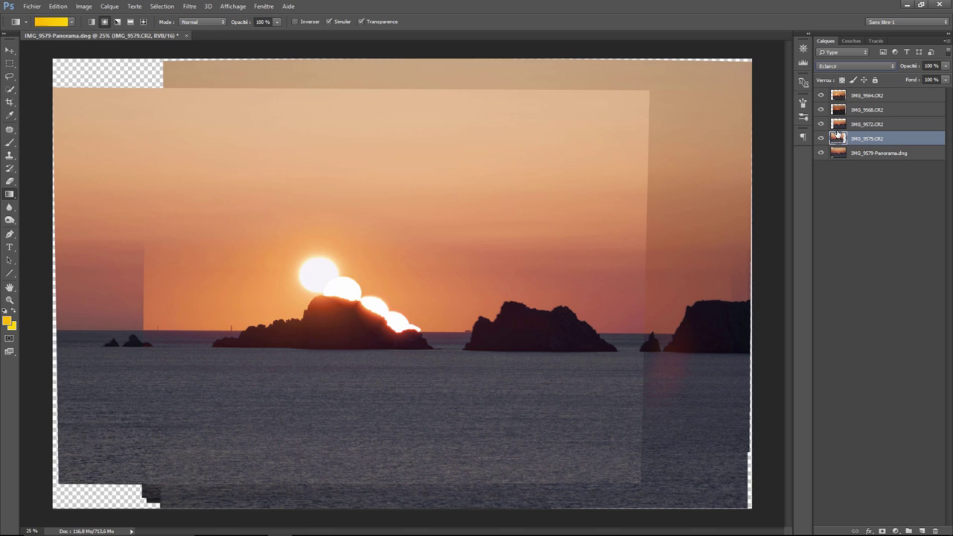
Add a white layer mask to each of the four CR2 frame layers.
click(884, 97)
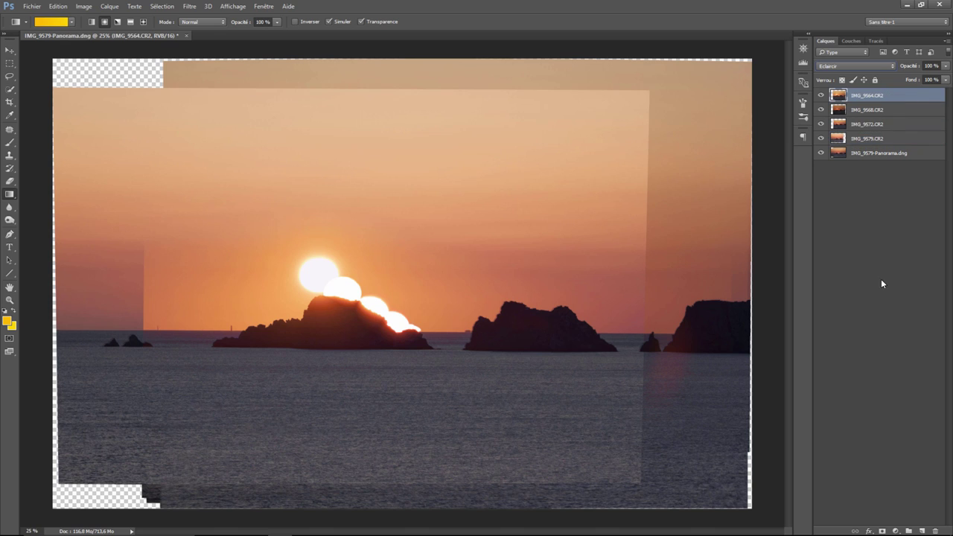
click(883, 531)
click(879, 113)
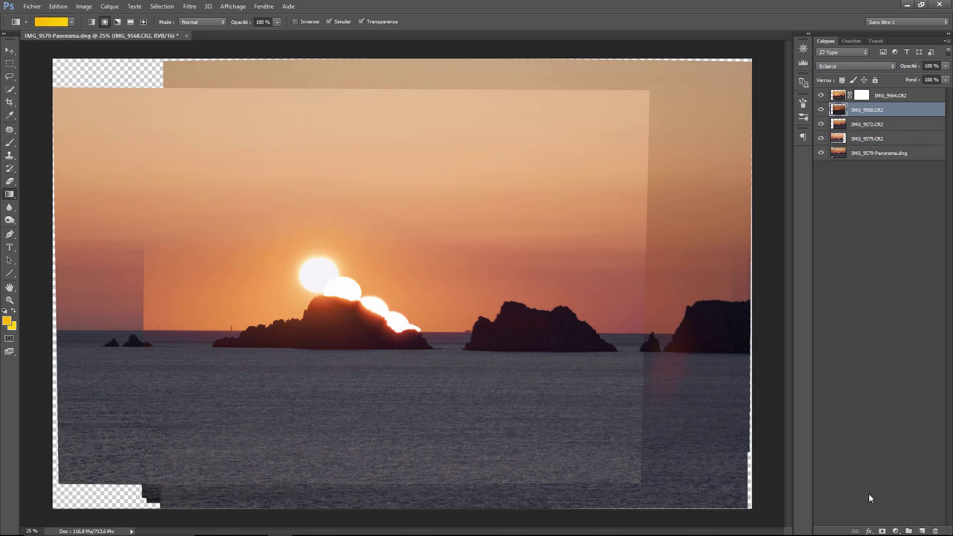
click(883, 531)
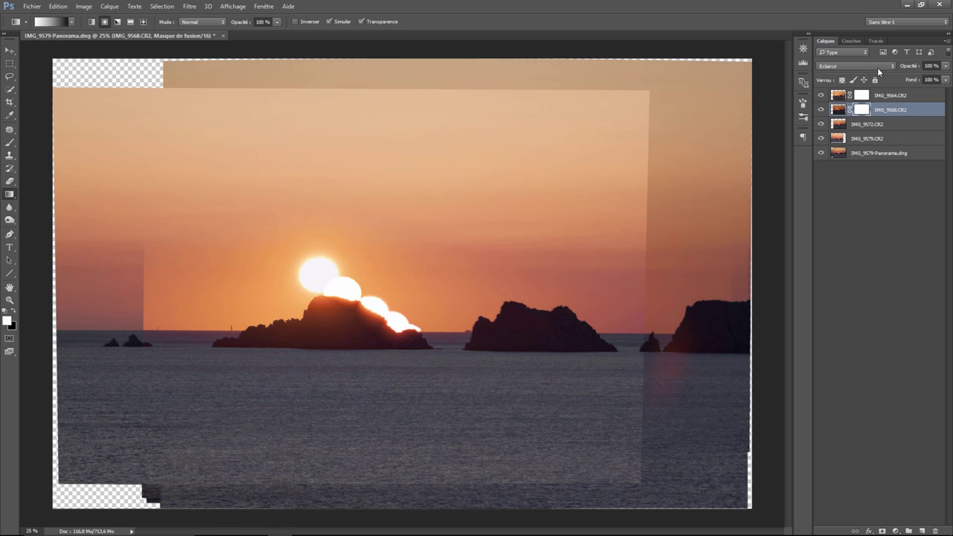
click(878, 124)
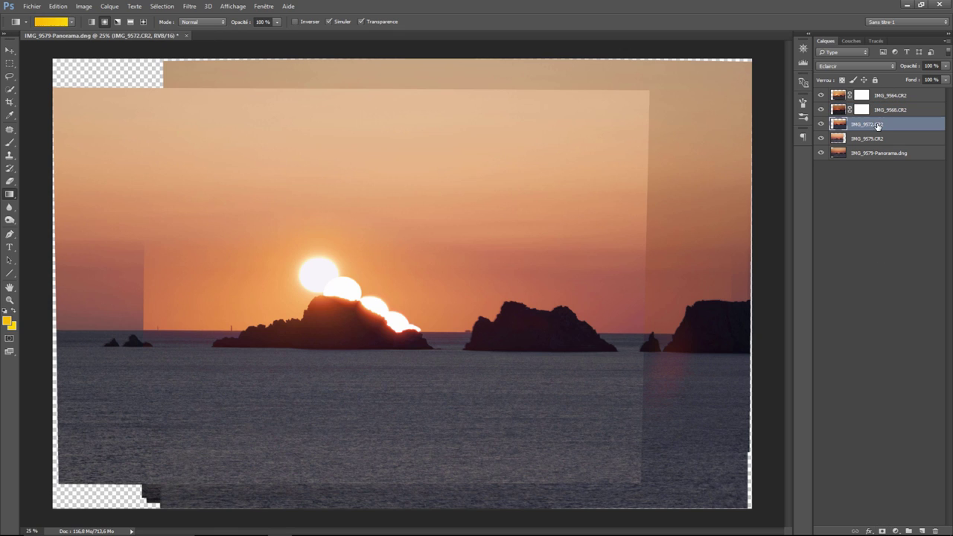
click(883, 531)
click(879, 139)
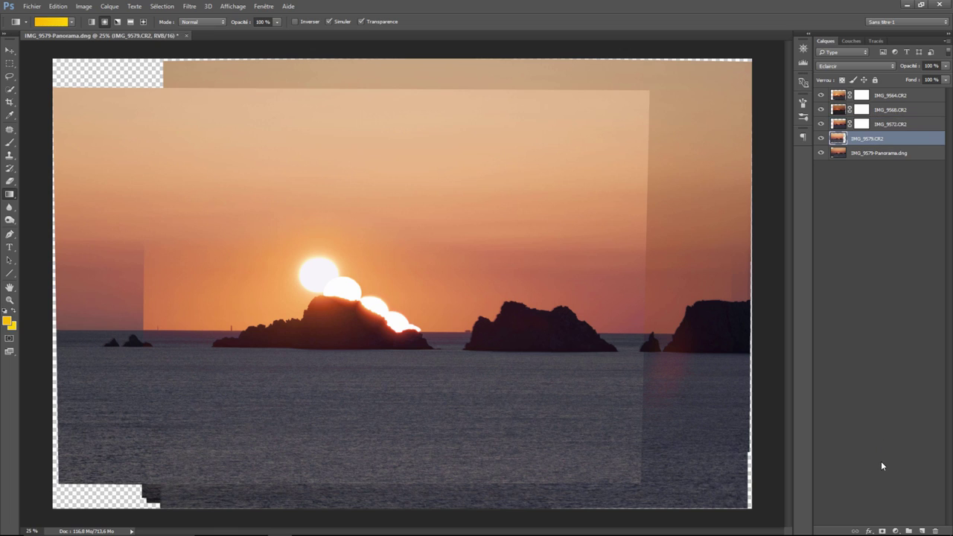
click(883, 531)
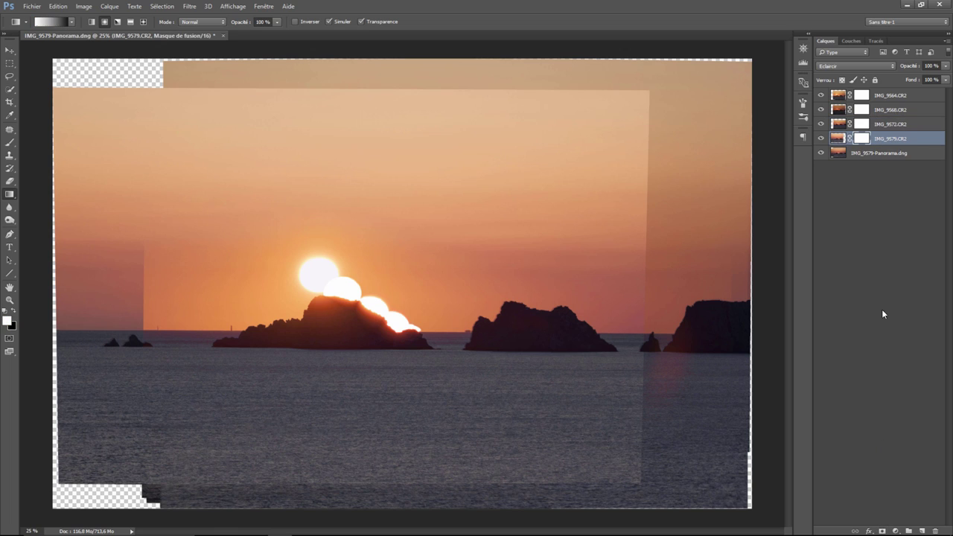
click(866, 153)
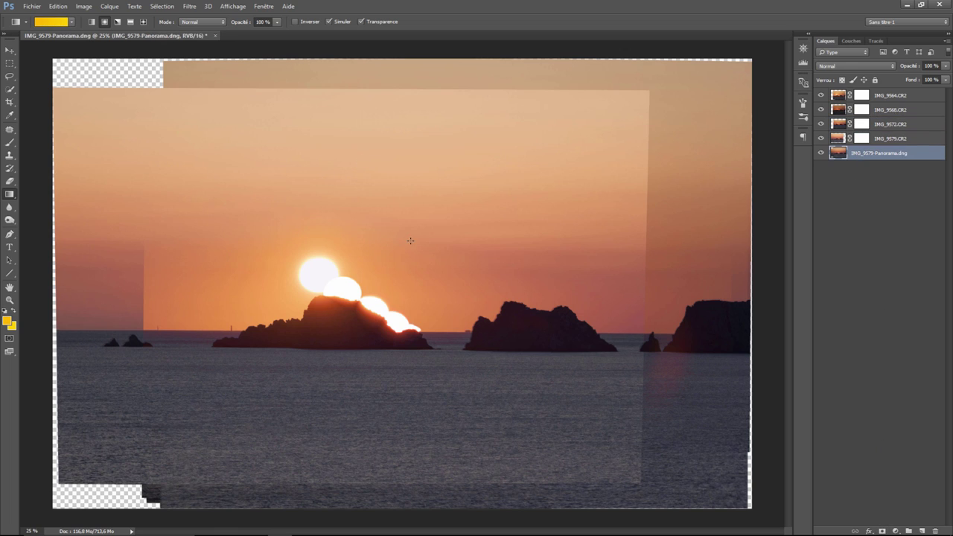
Brighten the IMG_9579-Panorama.dng base layer using Luminosité/Contraste with Luminosité set to 15.
click(84, 12)
mouse_move(94, 31)
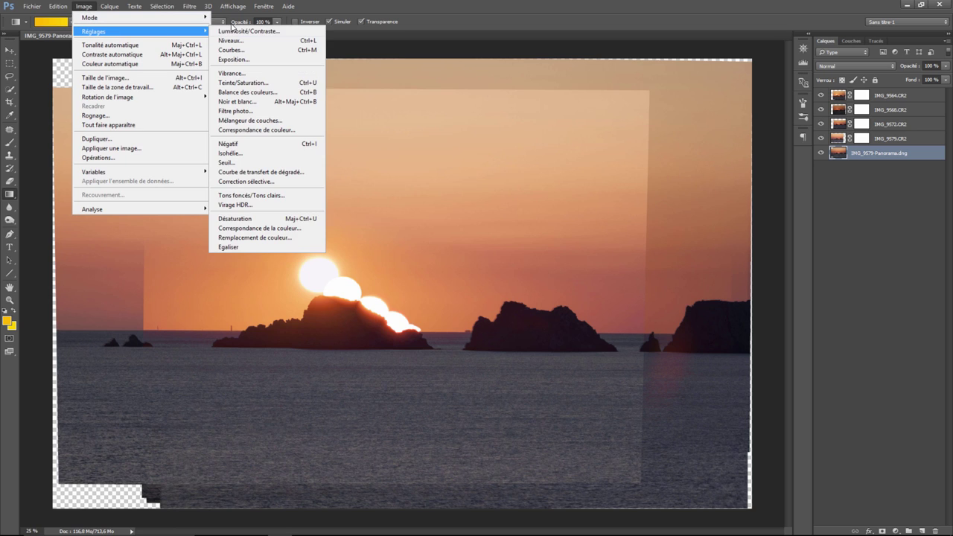
click(233, 33)
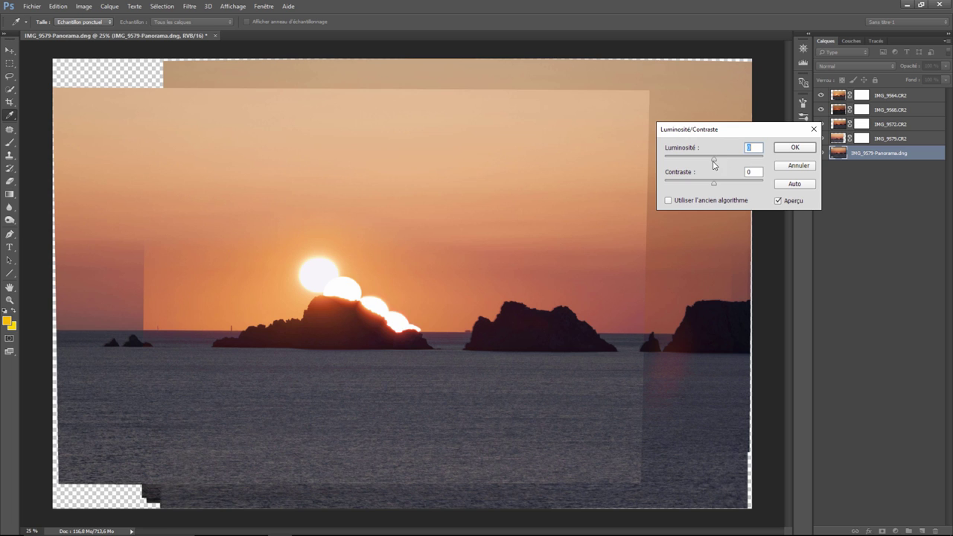
drag(716, 163, 732, 167)
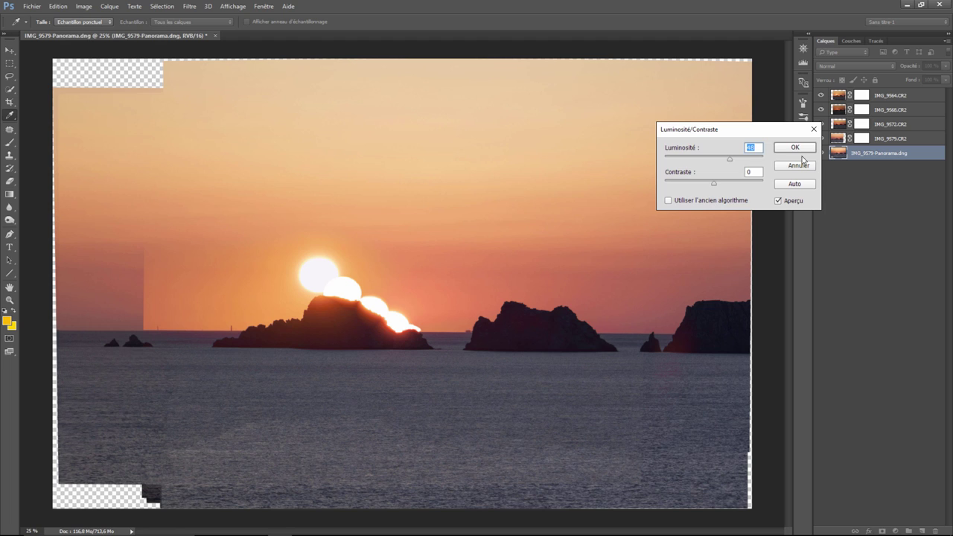
click(794, 147)
click(862, 96)
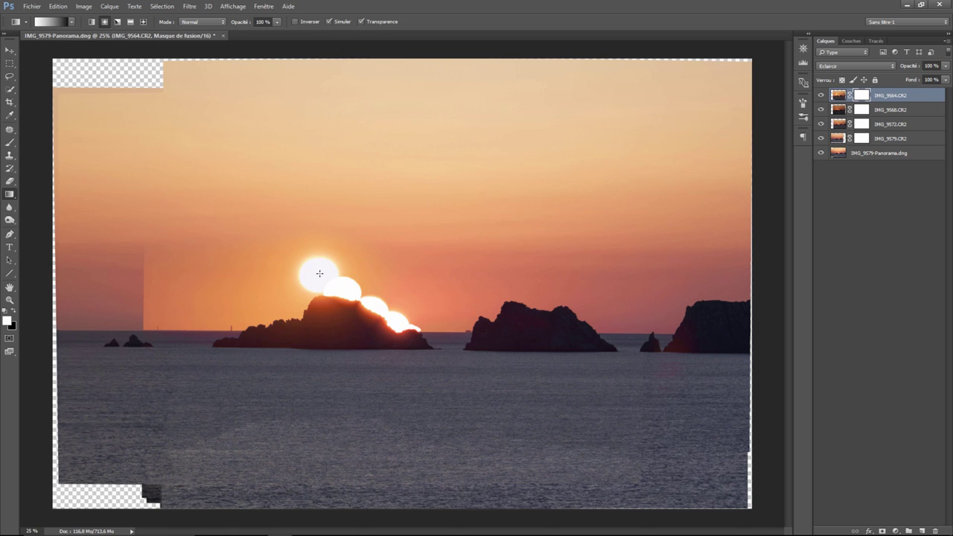
Gradient the IMG_9564 and IMG_9568 masks black, leaving soft white spots over their suns.
drag(320, 273, 320, 174)
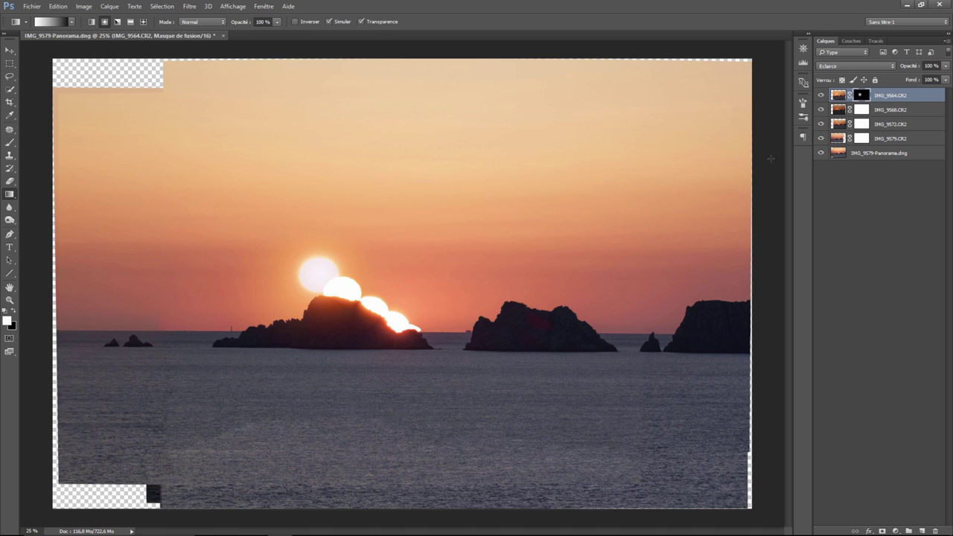
click(890, 108)
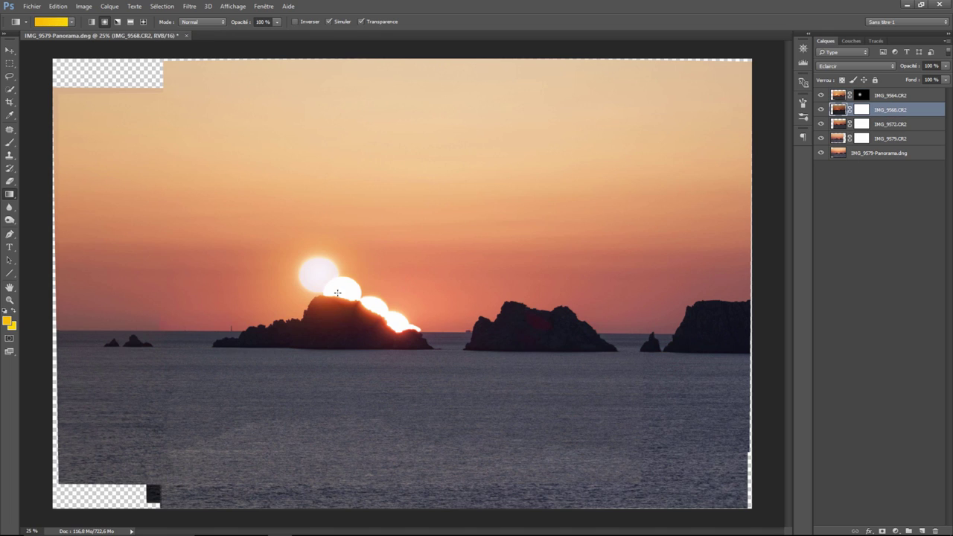
drag(344, 290, 412, 192)
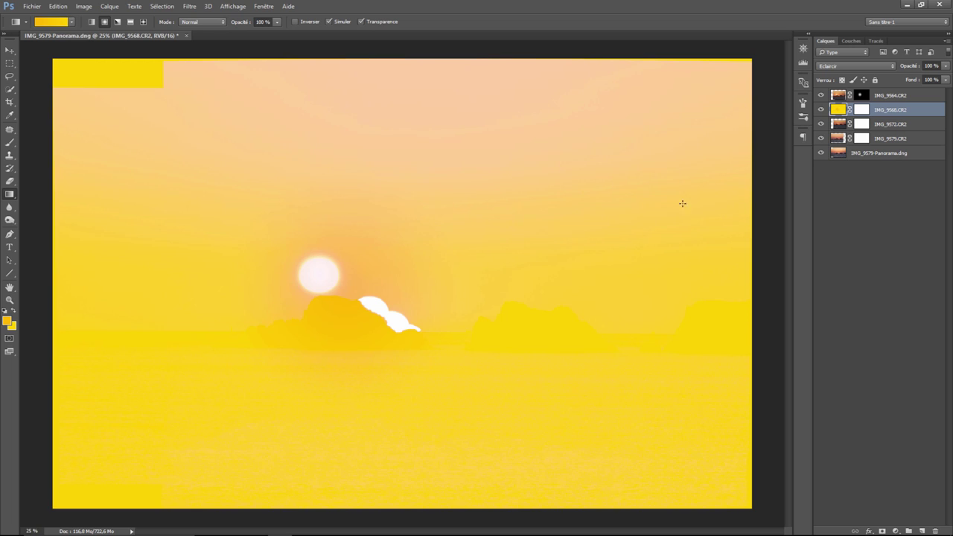
key(ctrl+z)
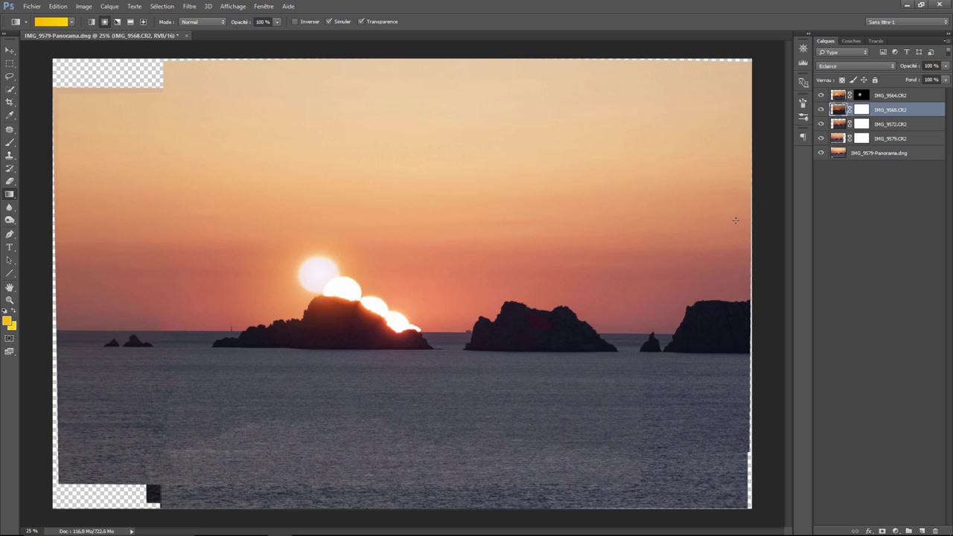
click(861, 110)
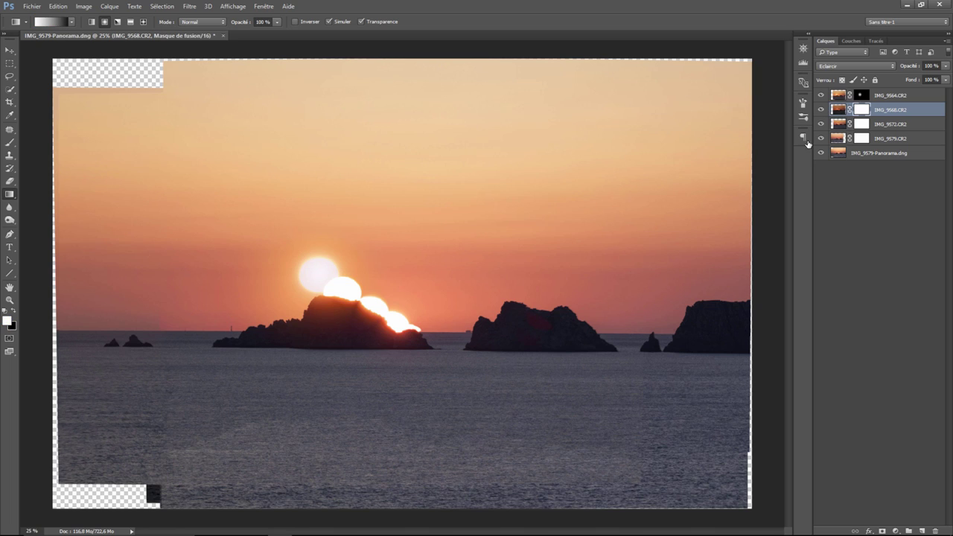
drag(346, 285, 411, 197)
Gradient the IMG_9572 and IMG_9579 masks so only their suns remain visible.
click(887, 124)
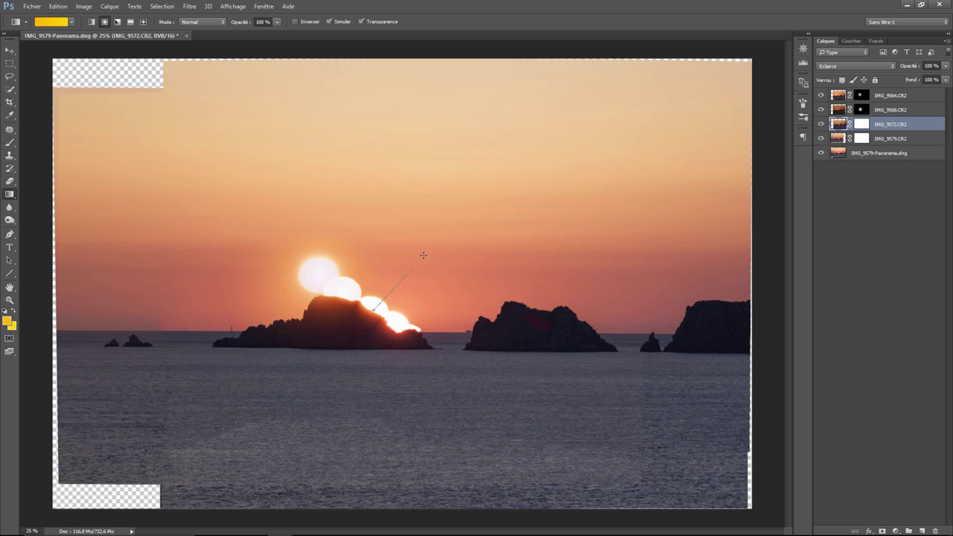
drag(423, 255, 441, 221)
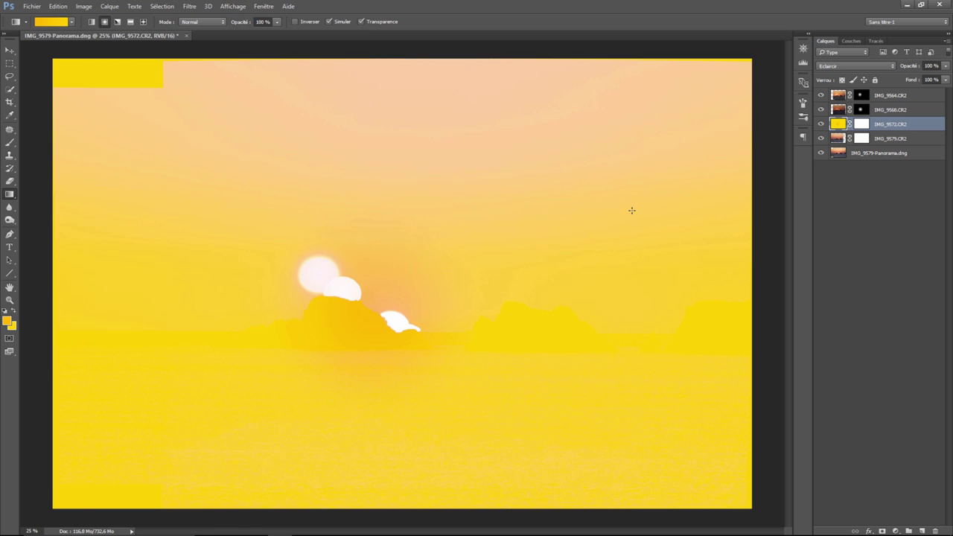
key(ctrl+z)
key(ctrl+backslash)
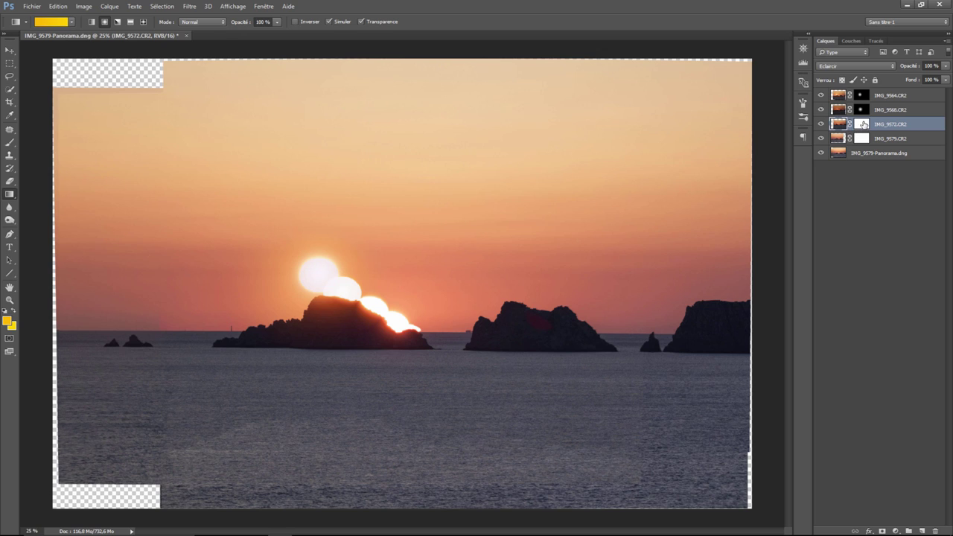
drag(371, 309, 453, 204)
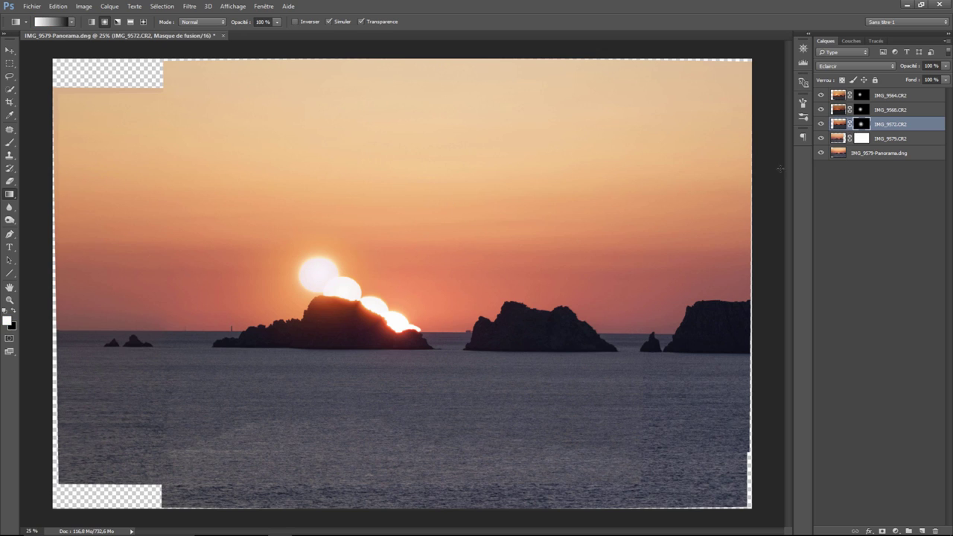
click(883, 140)
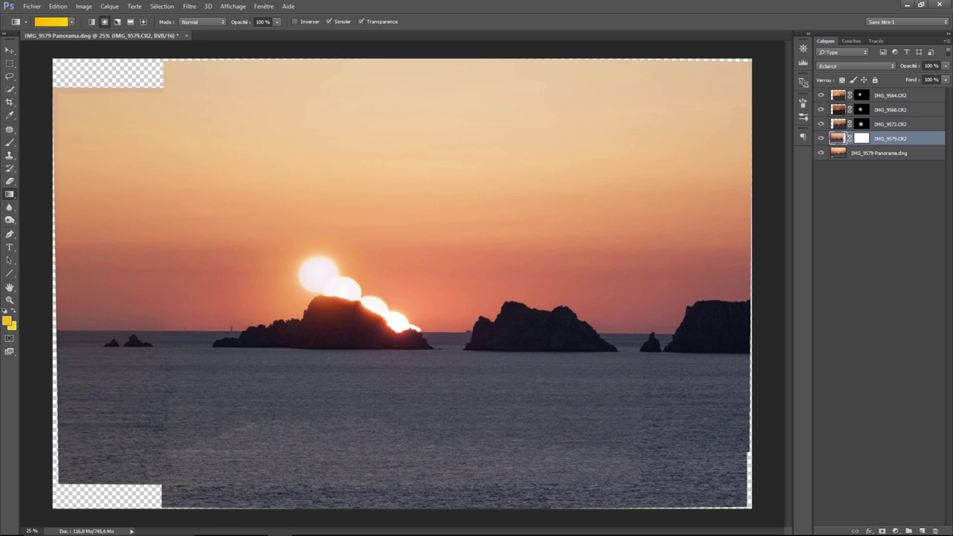
click(862, 140)
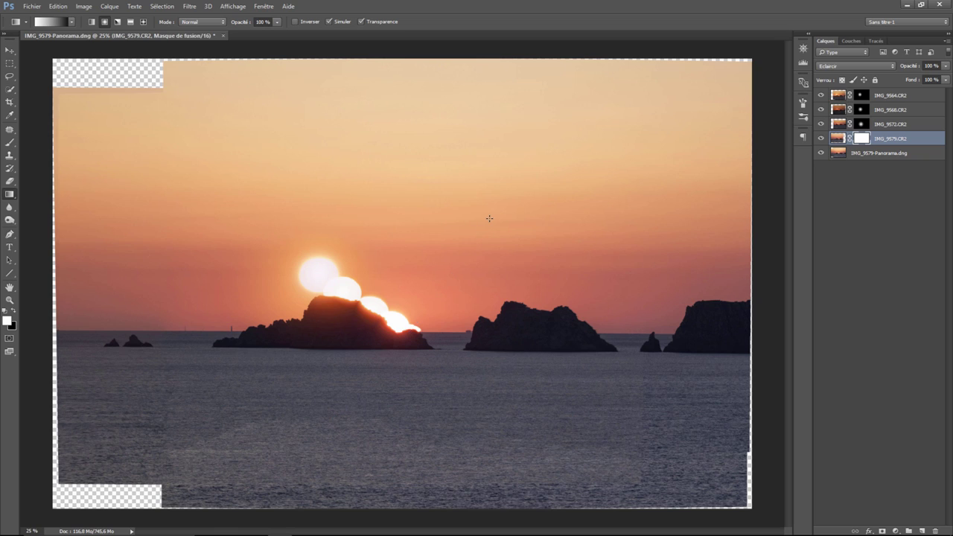
drag(476, 244, 485, 214)
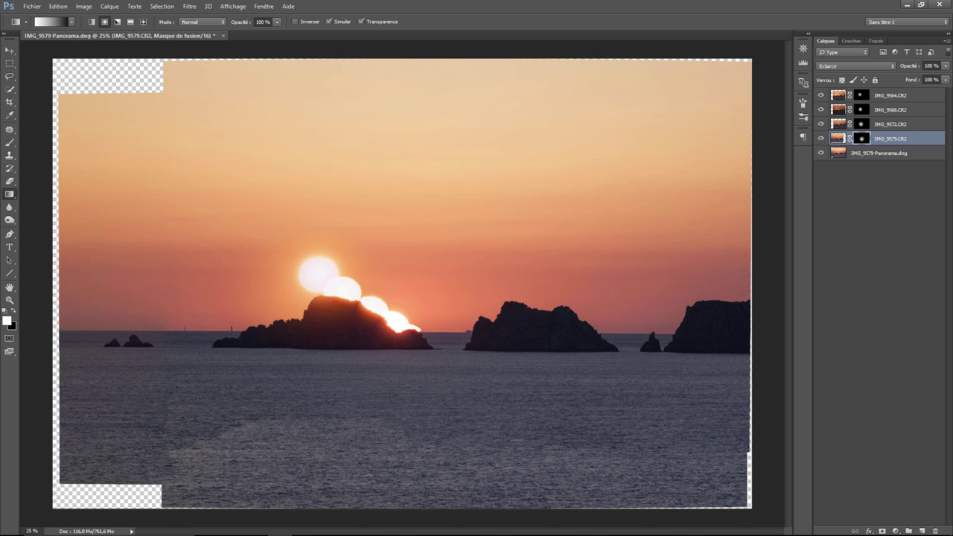
click(888, 99)
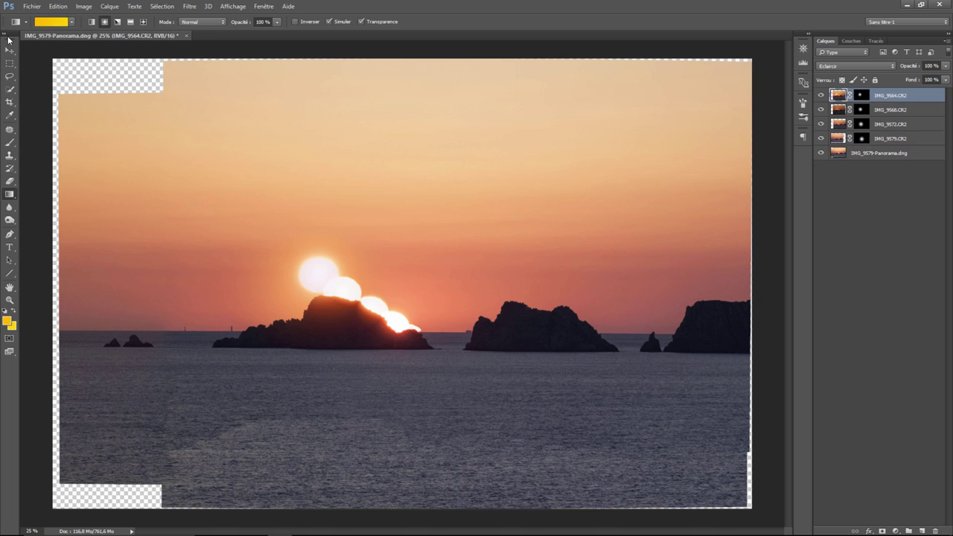
Darken the IMG_9564.CR2 layer with Luminosité/Contraste, Luminosité about -62.
click(84, 6)
mouse_move(94, 31)
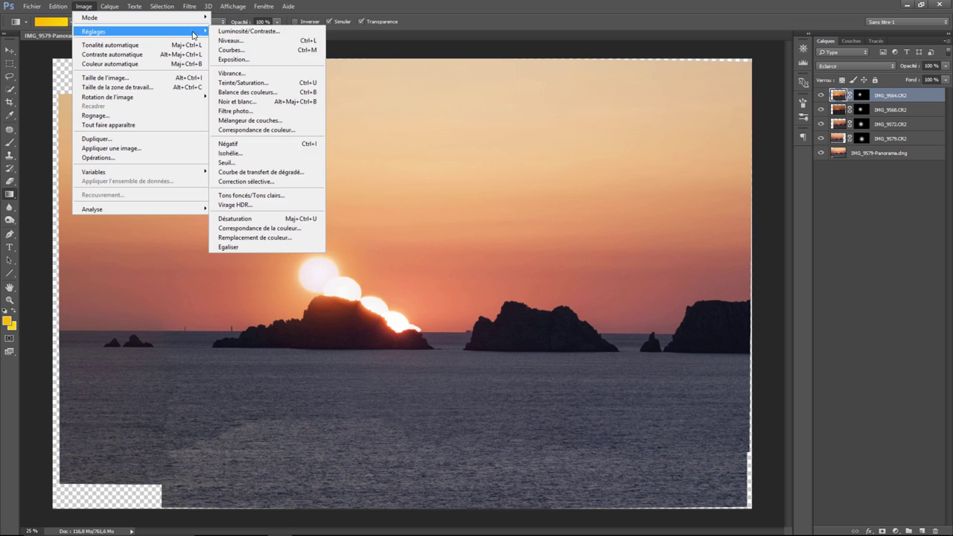
click(245, 31)
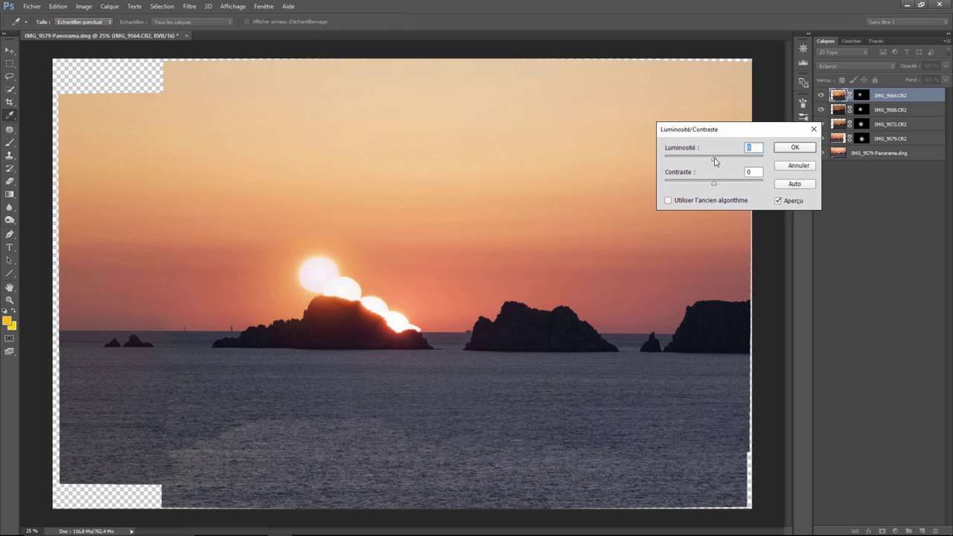
drag(714, 161, 709, 163)
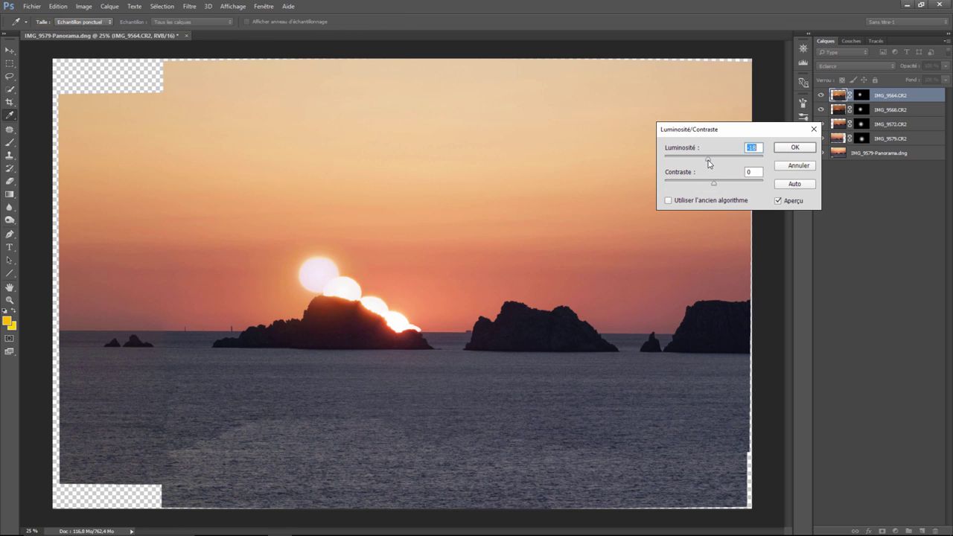
mouse_move(709, 163)
mouse_down()
mouse_move(688, 162)
mouse_move(732, 174)
mouse_move(713, 171)
mouse_up()
click(801, 148)
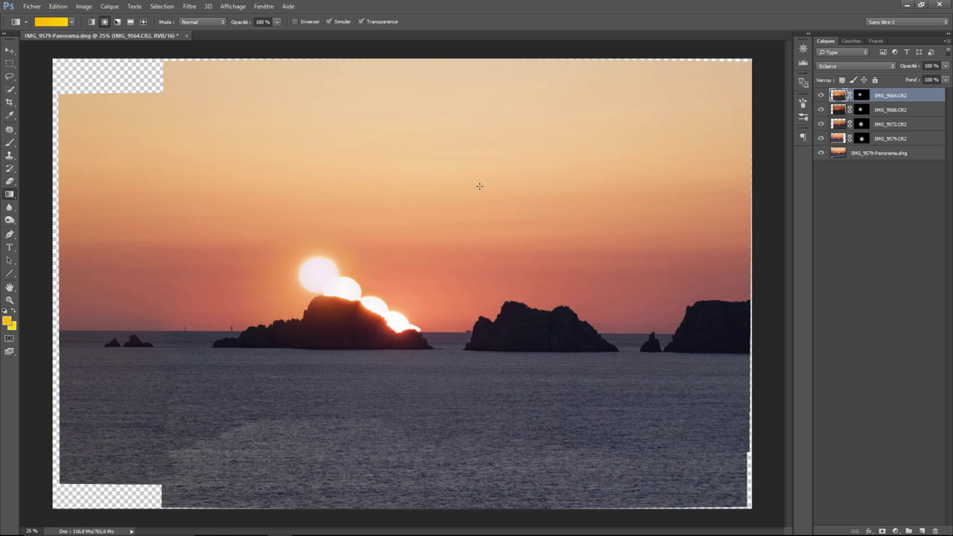
Merge all five layers into a single IMG_9564.CR2 layer with Ctrl+E.
shift+click(876, 155)
right_click(876, 155)
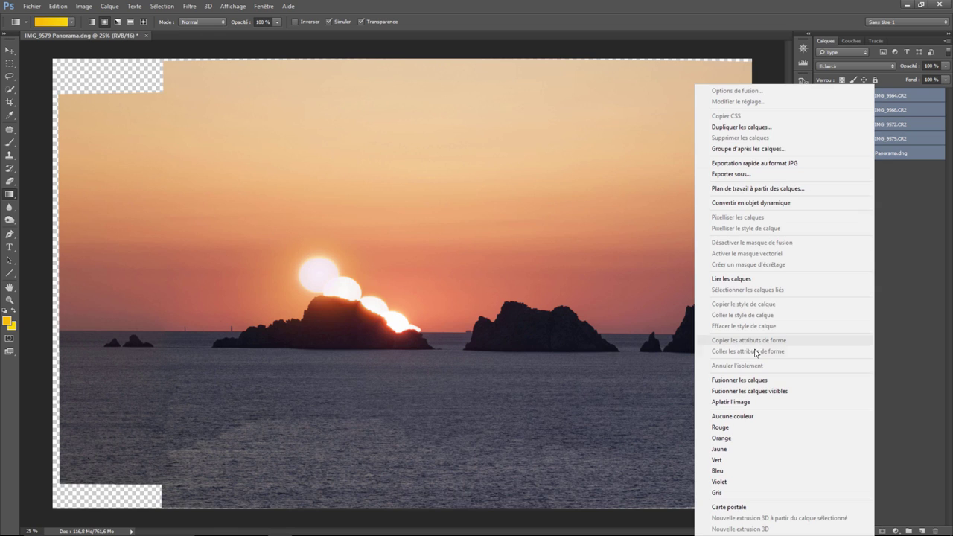
key(Escape)
key(ctrl+e)
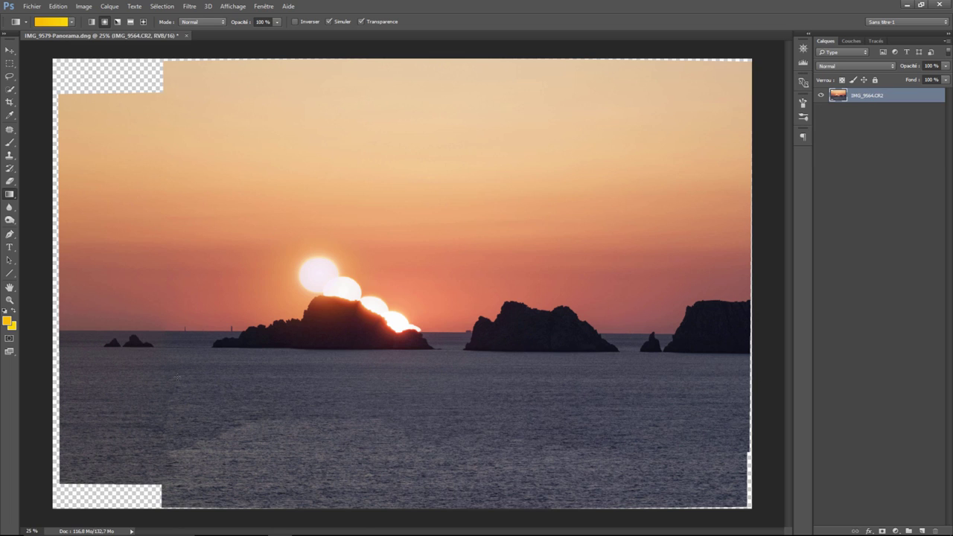
key(j)
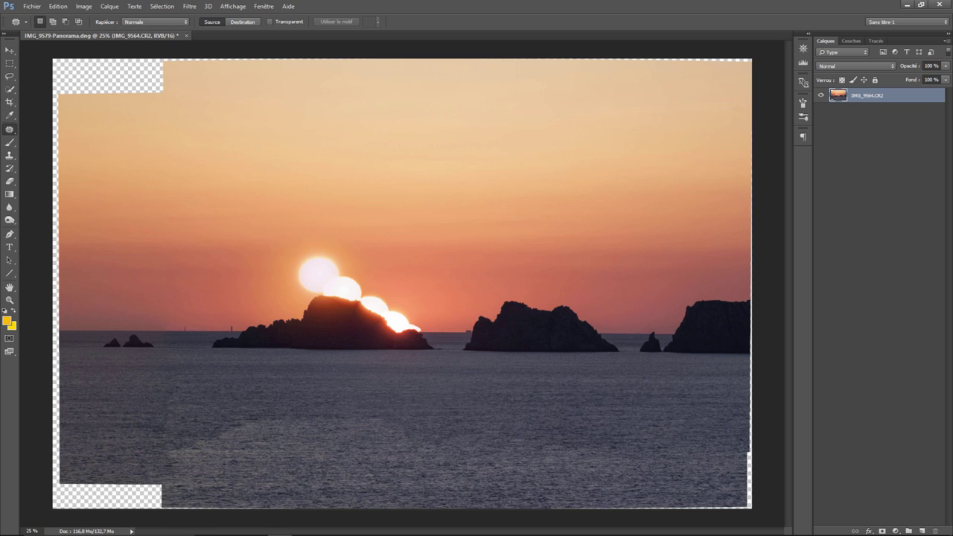
Polygonal-lasso the sea below the horizon and copy it to a new layer, Calque 1.
click(10, 76)
click(46, 84)
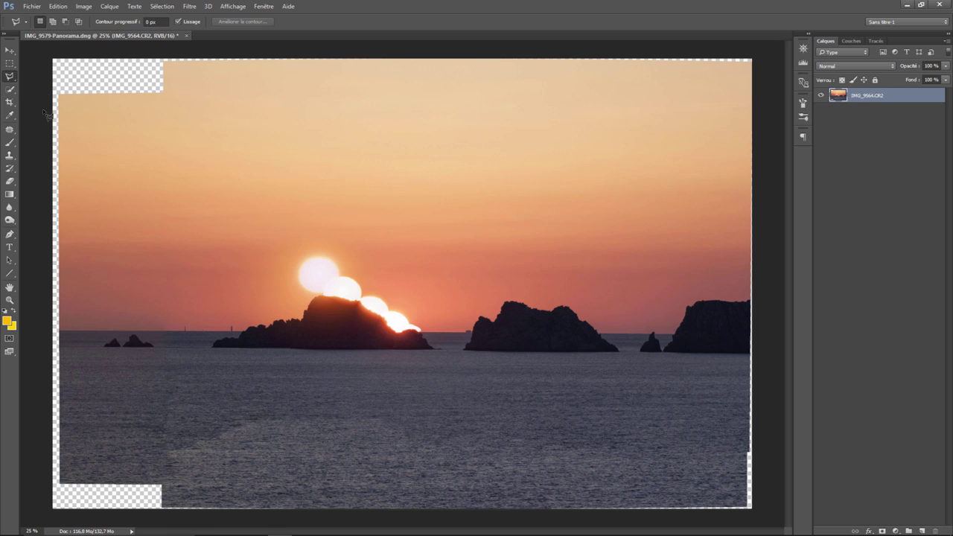
click(57, 352)
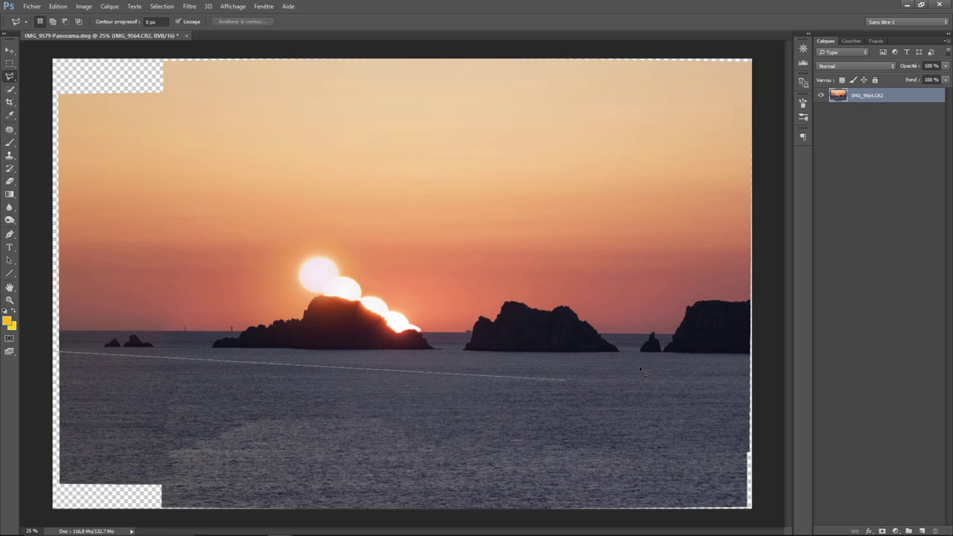
click(769, 361)
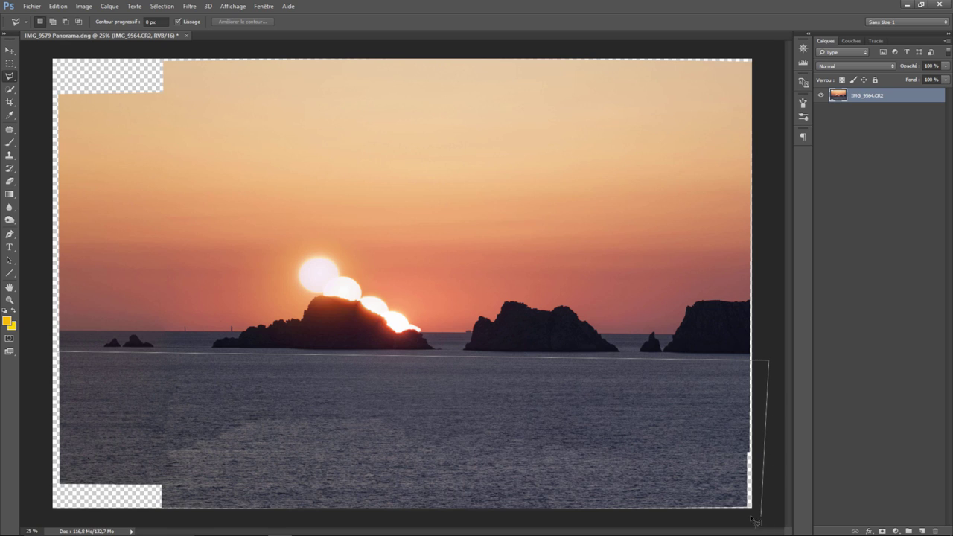
click(761, 514)
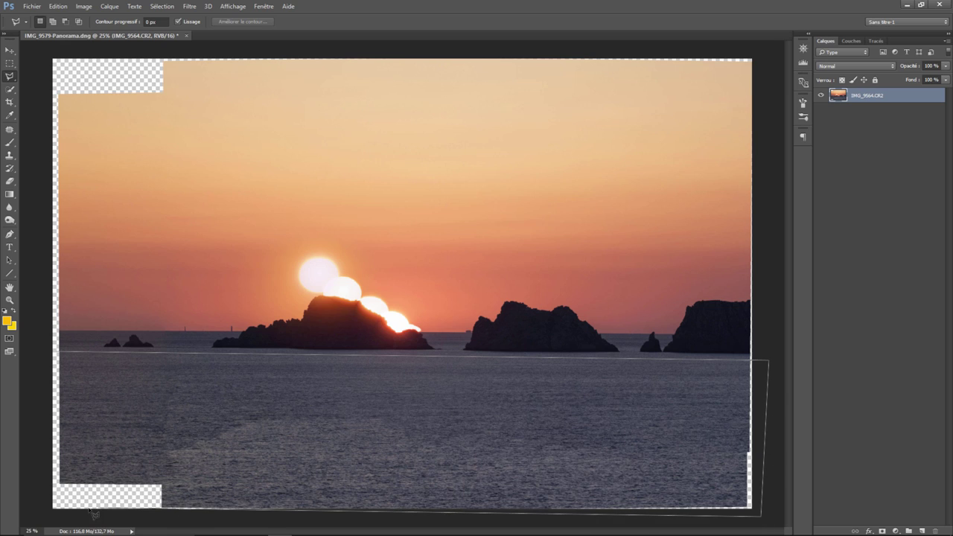
double_click(41, 513)
right_click(406, 380)
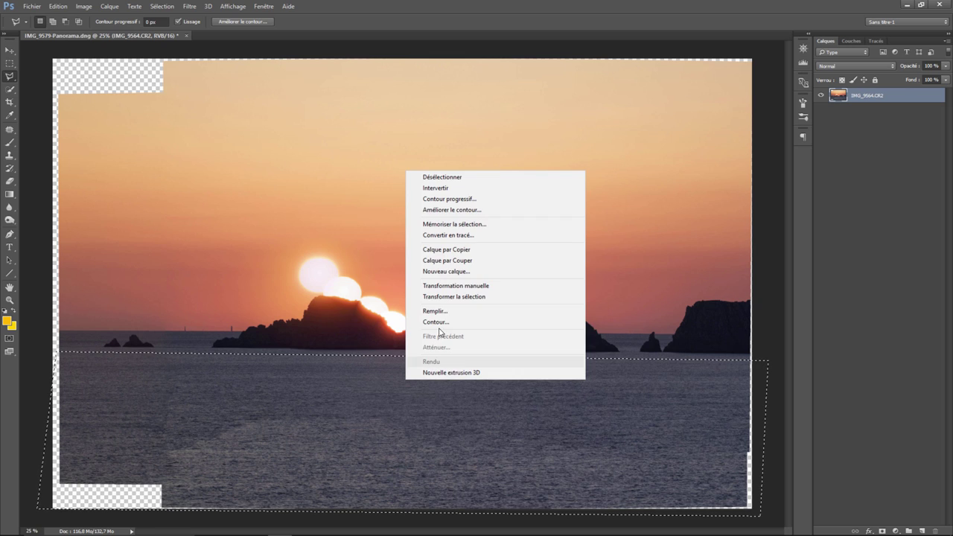
click(463, 250)
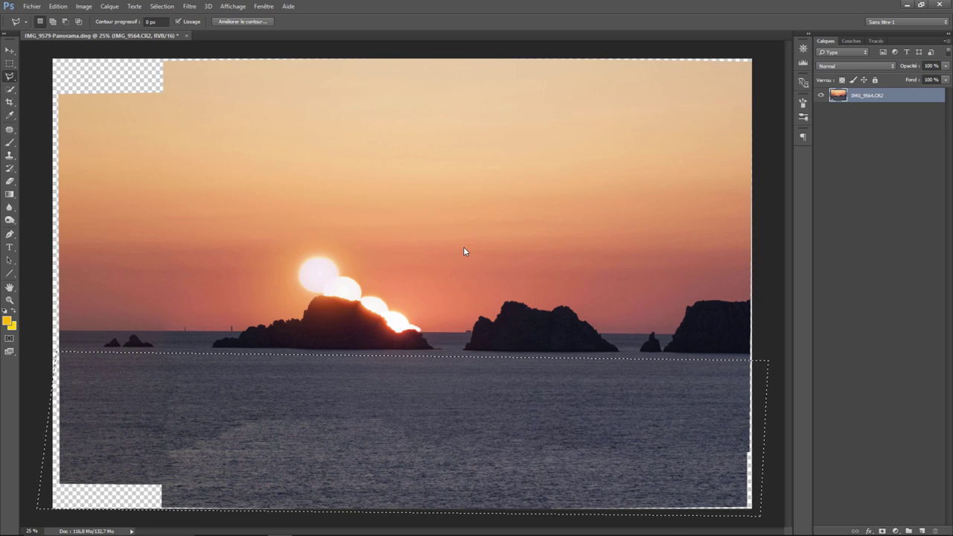
click(58, 6)
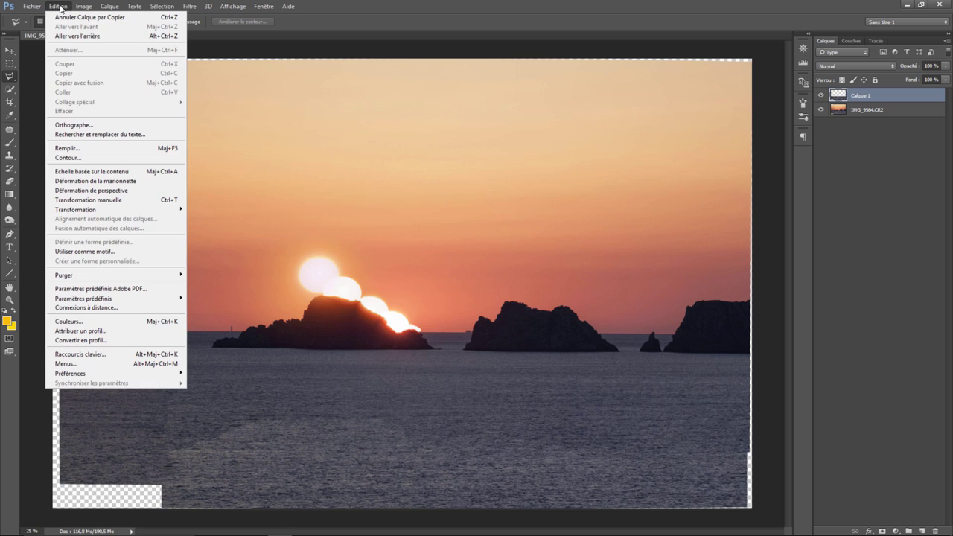
mouse_move(75, 209)
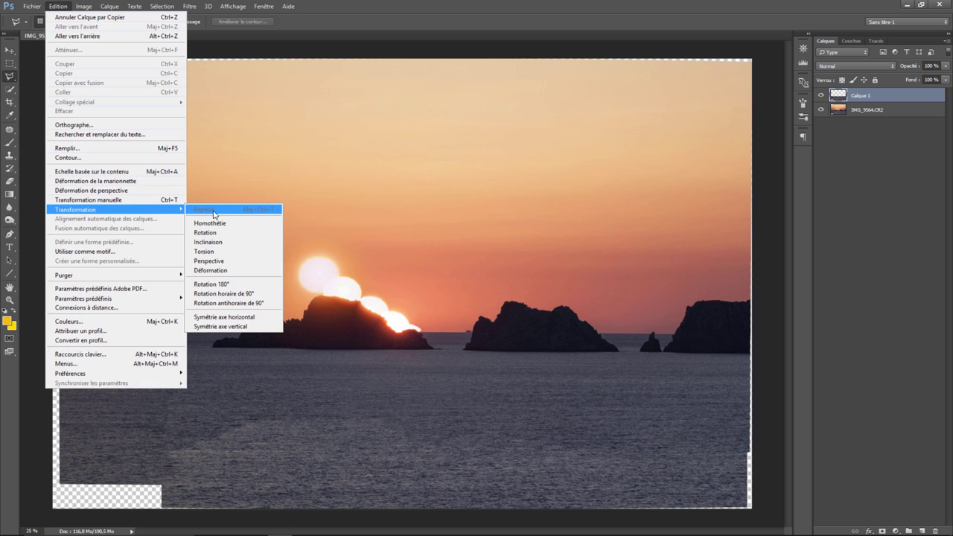
Scale the Calque 1 sea copy down to about 143% height, filling the bottom gap.
click(212, 223)
drag(404, 508, 409, 533)
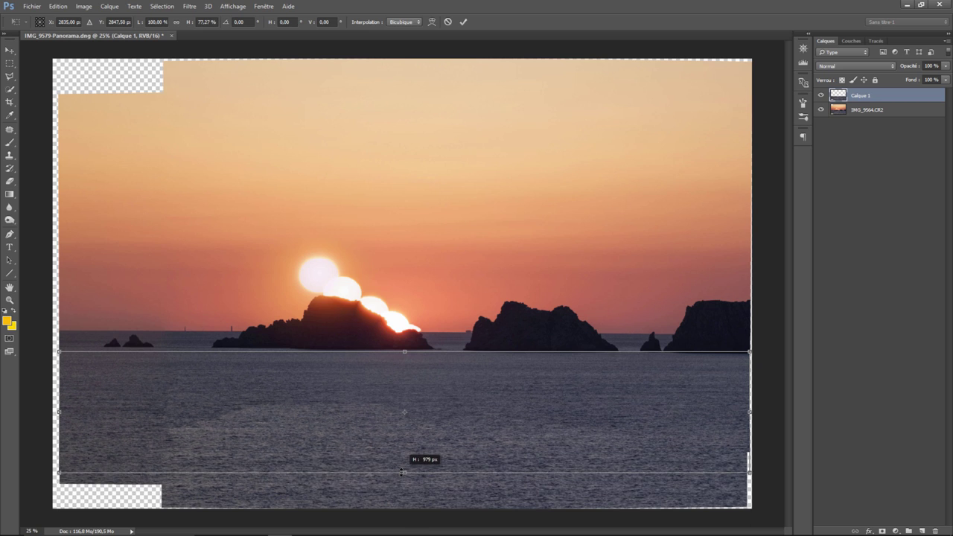
drag(409, 533, 446, 478)
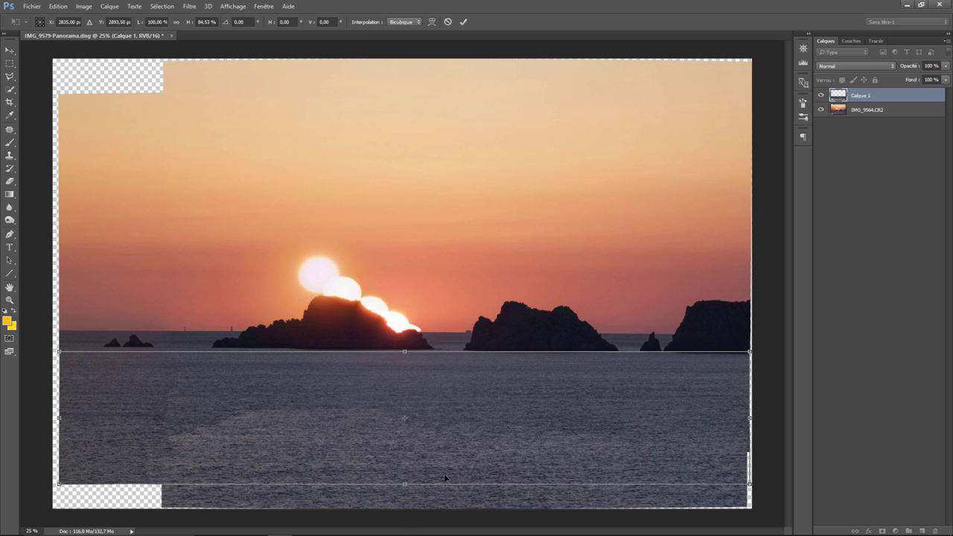
key(ctrl+z)
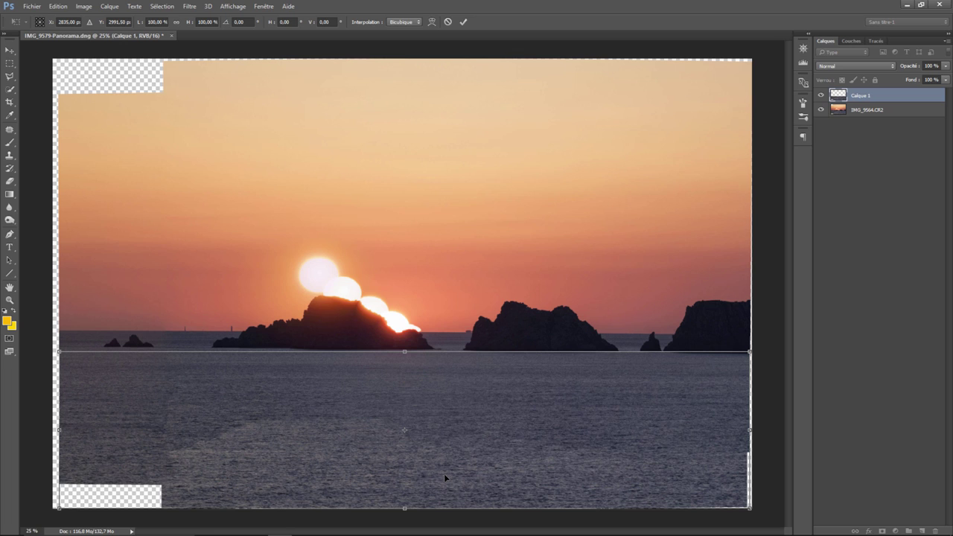
key(ctrl+minus)
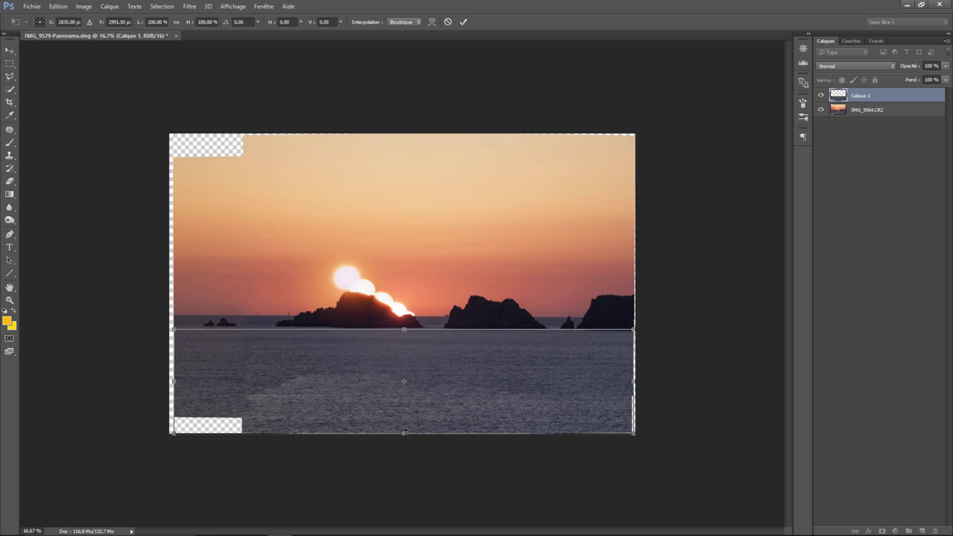
drag(404, 433, 403, 479)
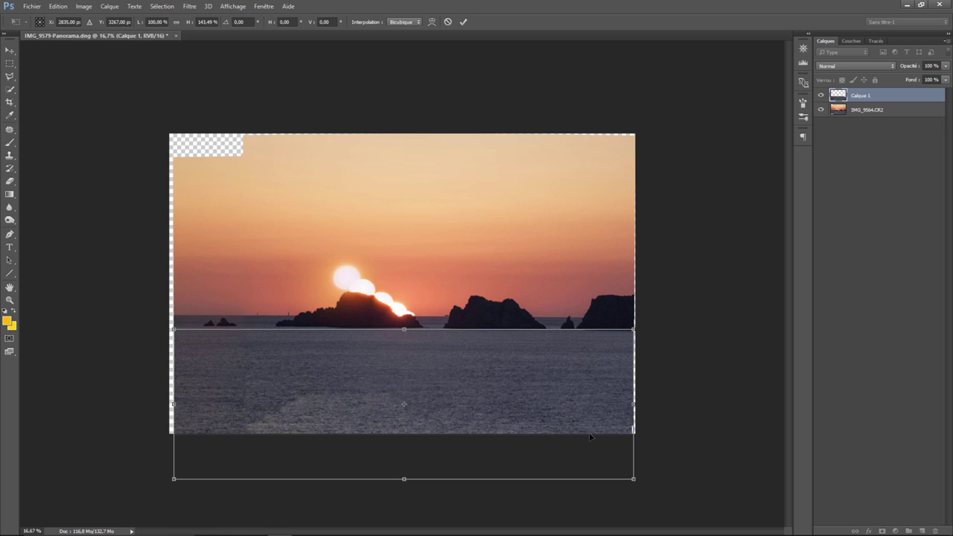
key(l)
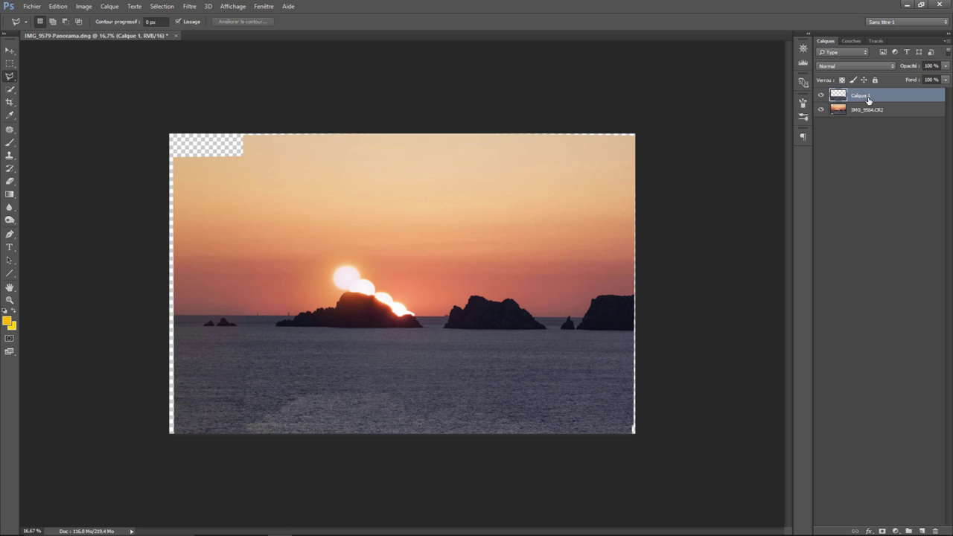
Merge the stretched sea layer and the panorama into a single Calque 1 layer.
shift+click(872, 113)
right_click(872, 113)
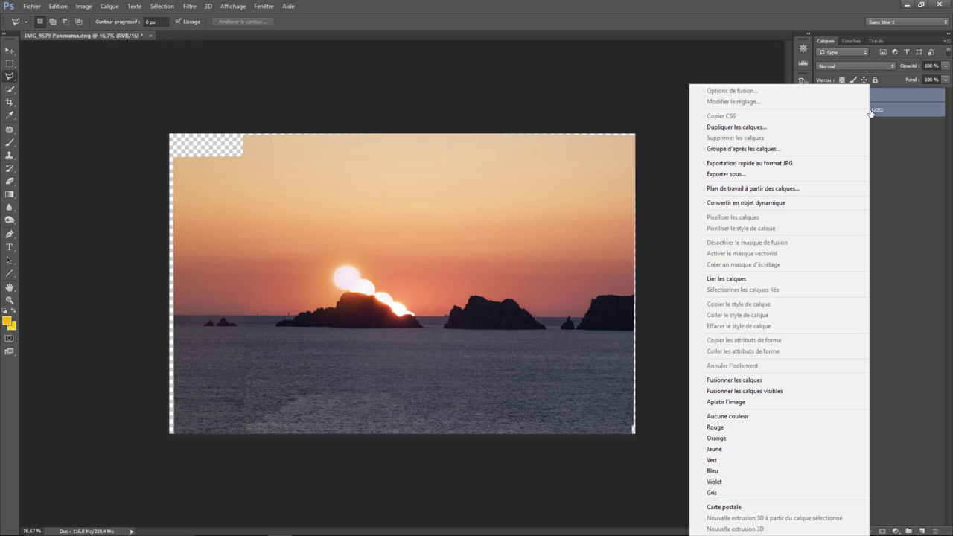
click(758, 385)
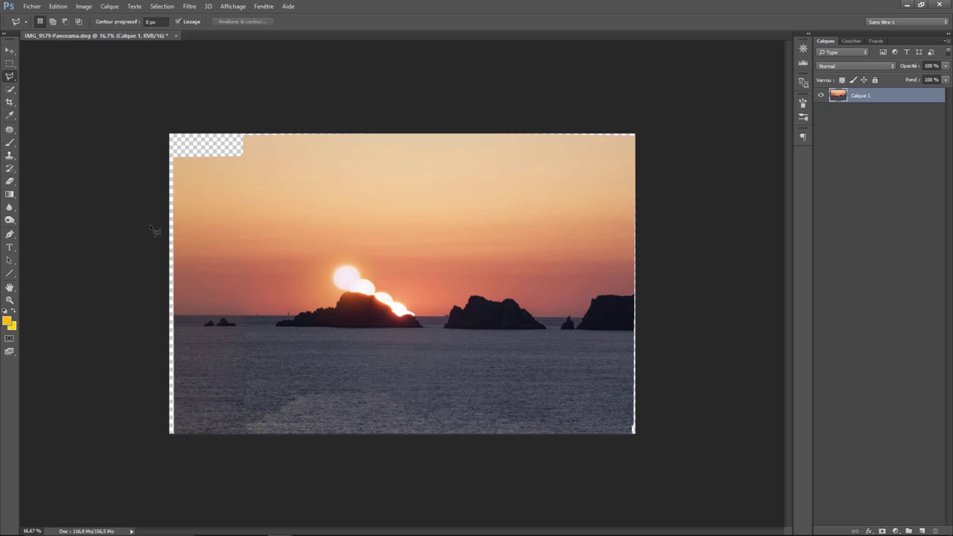
right_click(12, 77)
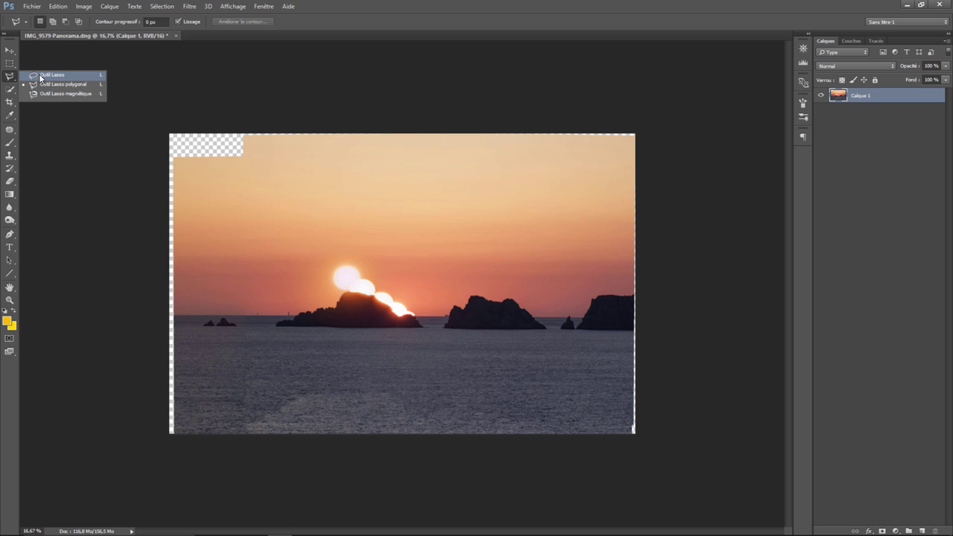
Lasso a lower-left sea patch and feather its edge by 3,6 px with Améliorer le contour.
click(41, 77)
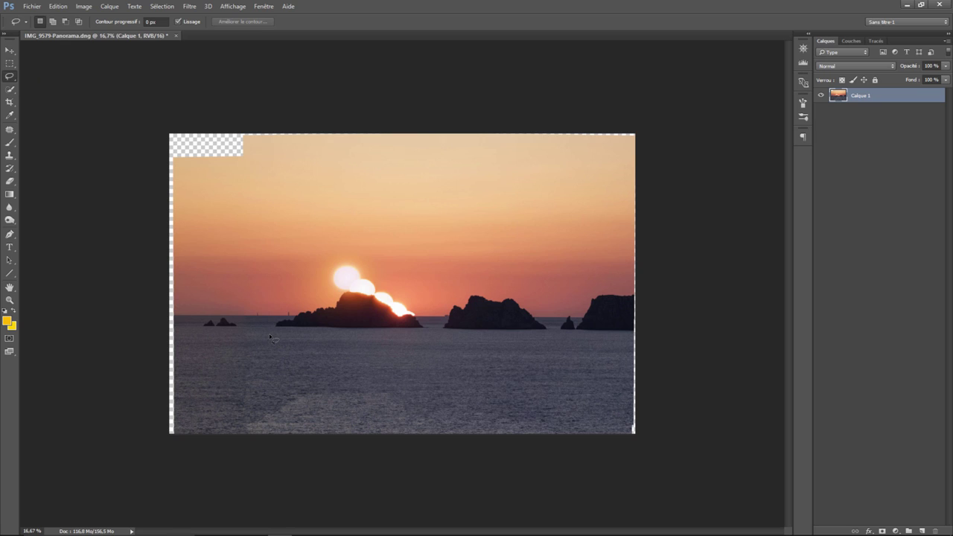
mouse_move(291, 336)
mouse_down()
mouse_move(319, 342)
mouse_move(318, 386)
mouse_move(260, 397)
mouse_move(263, 336)
mouse_up()
click(246, 24)
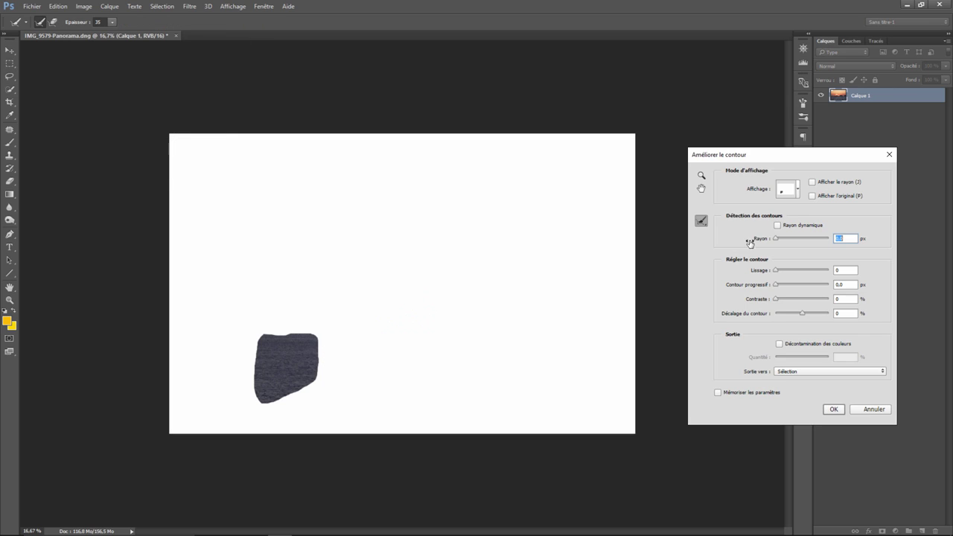
drag(776, 286, 800, 286)
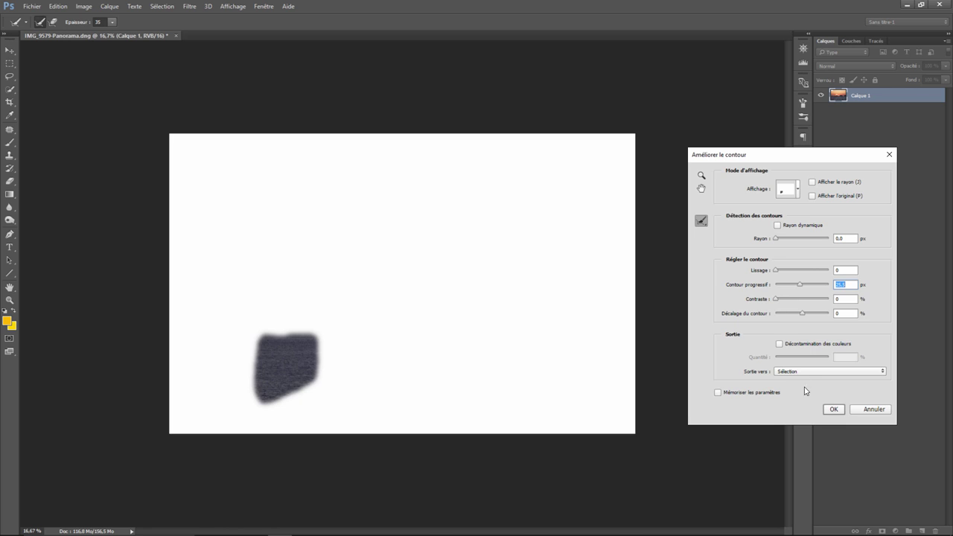
click(832, 409)
right_click(293, 356)
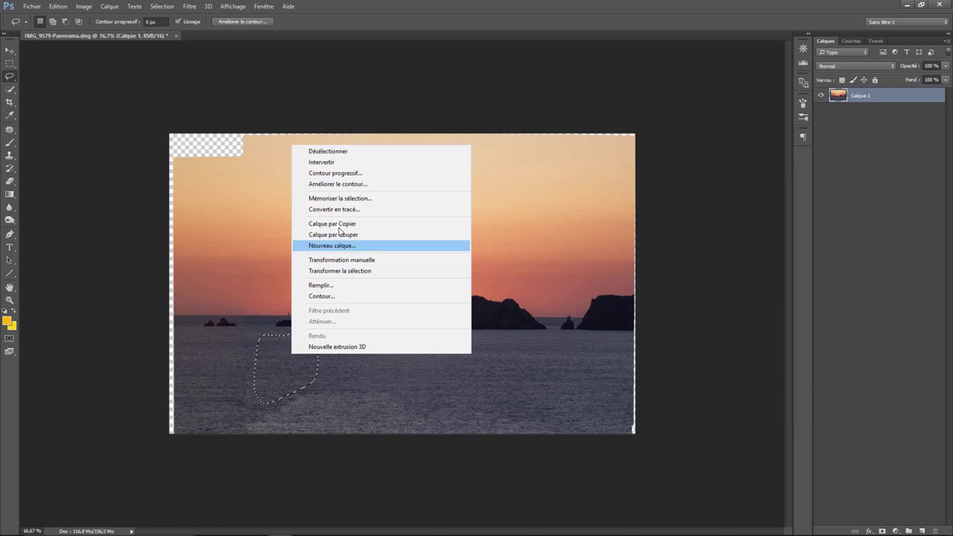
Copy the feathered sea patch to Calque 2, mirror it horizontally and shift it left.
click(340, 225)
click(62, 7)
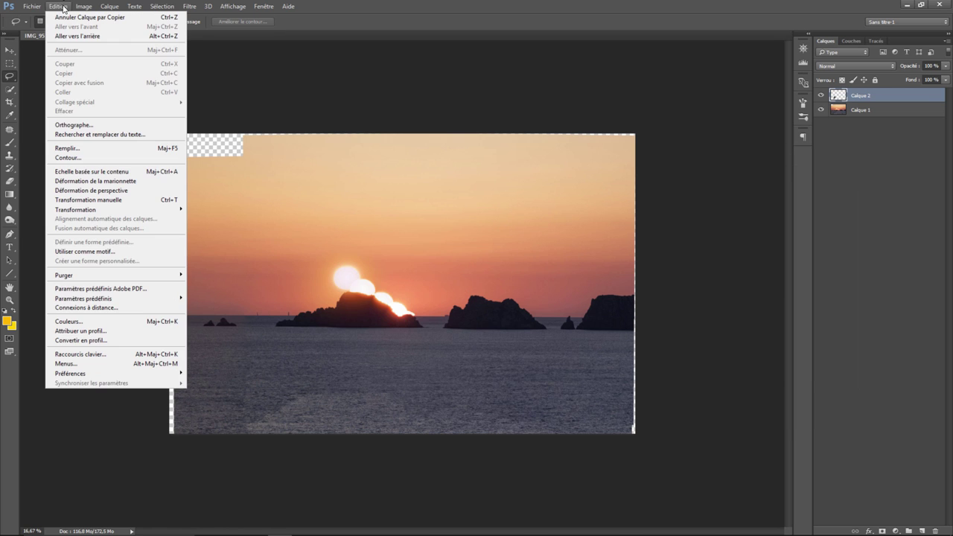
mouse_move(75, 209)
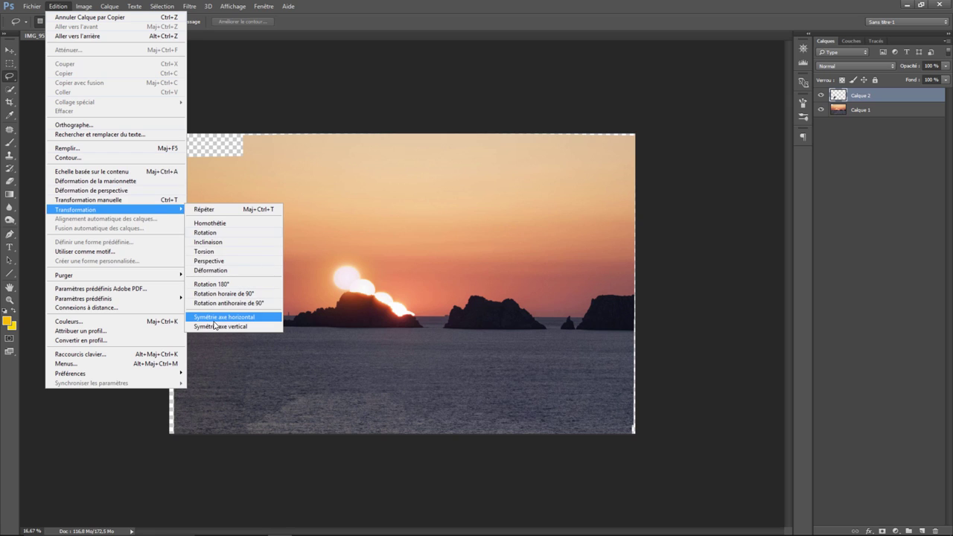
click(214, 320)
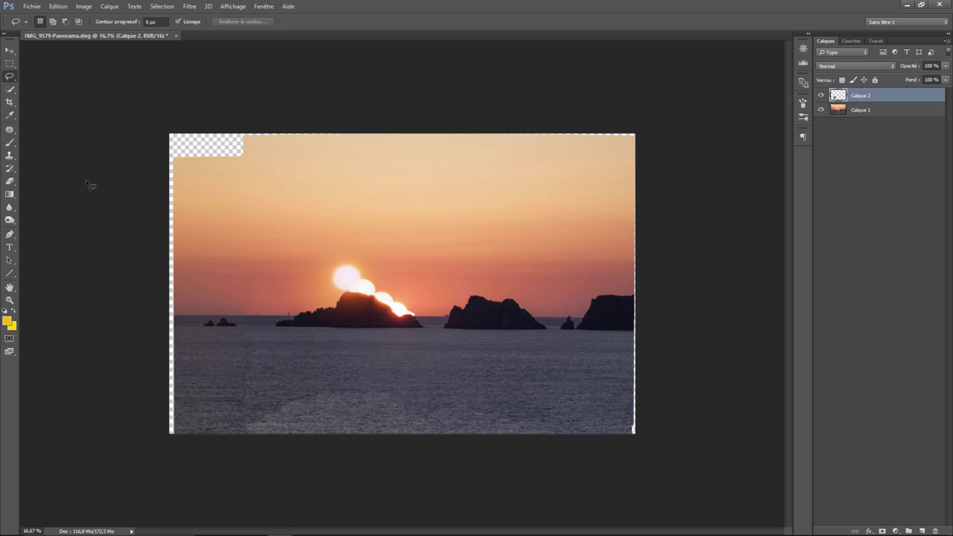
click(9, 52)
click(10, 52)
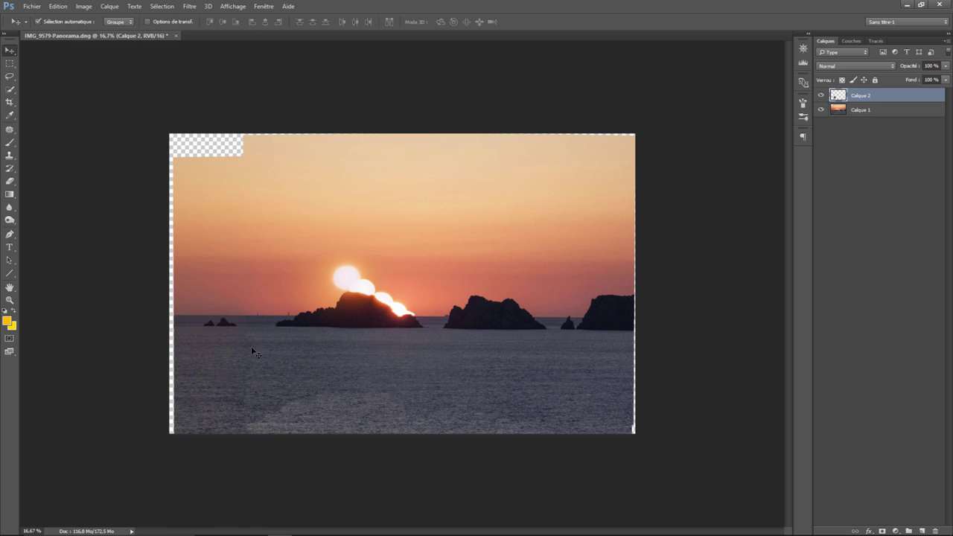
mouse_move(279, 370)
mouse_down()
mouse_move(221, 367)
mouse_move(232, 368)
mouse_up()
drag(228, 367, 227, 368)
right_click(228, 369)
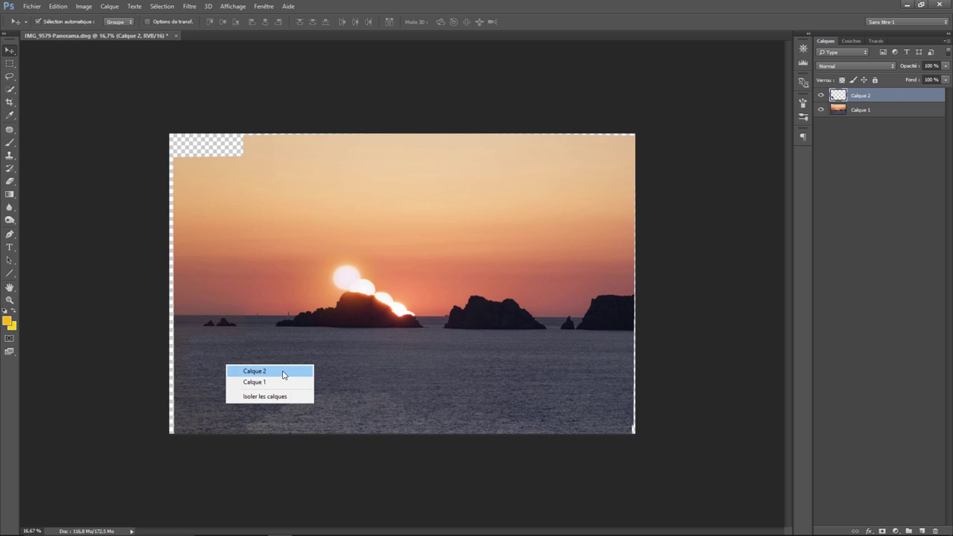
Duplicate Calque 2 as Calque 2 copie.
right_click(866, 95)
click(760, 126)
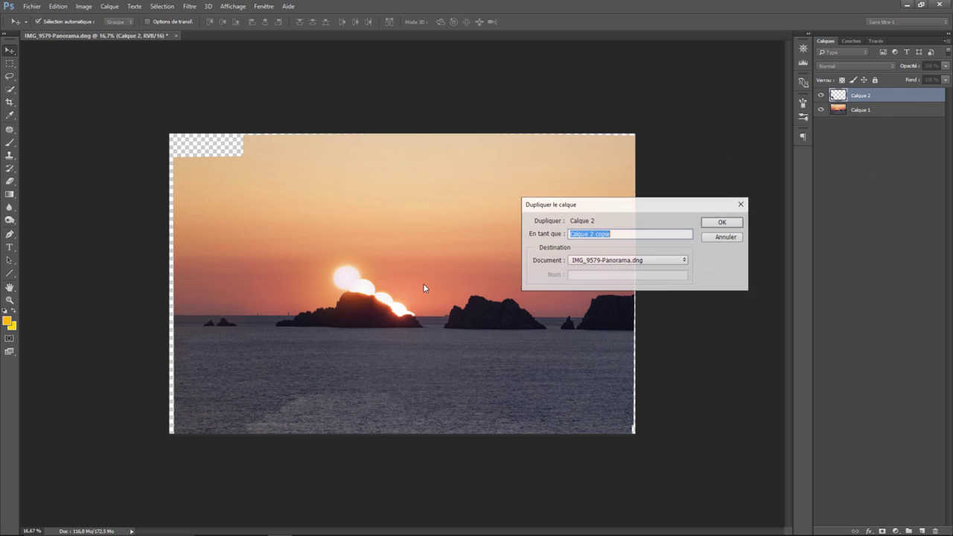
click(722, 224)
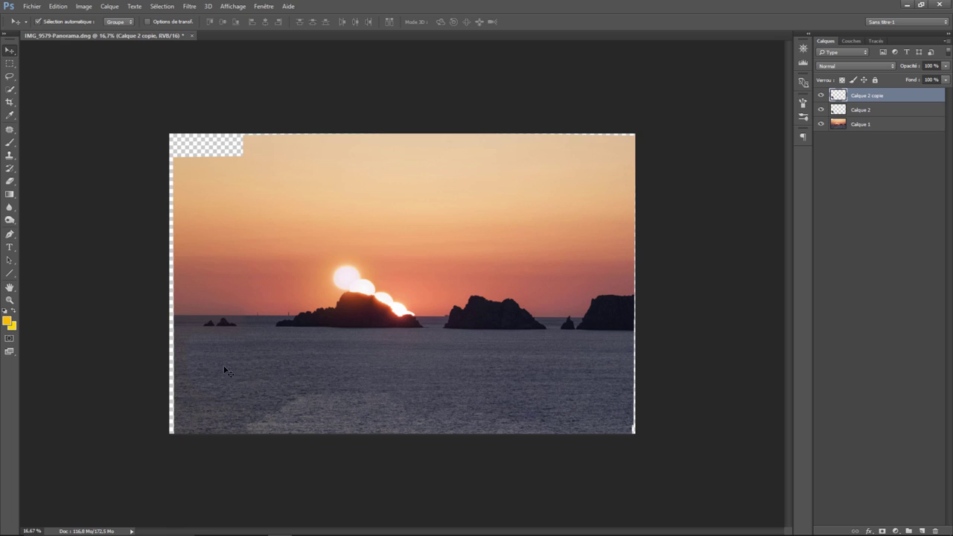
Align the duplicate sea patch with the left edge, then save and close the panorama.
drag(224, 370, 194, 369)
key(ctrl+plus)
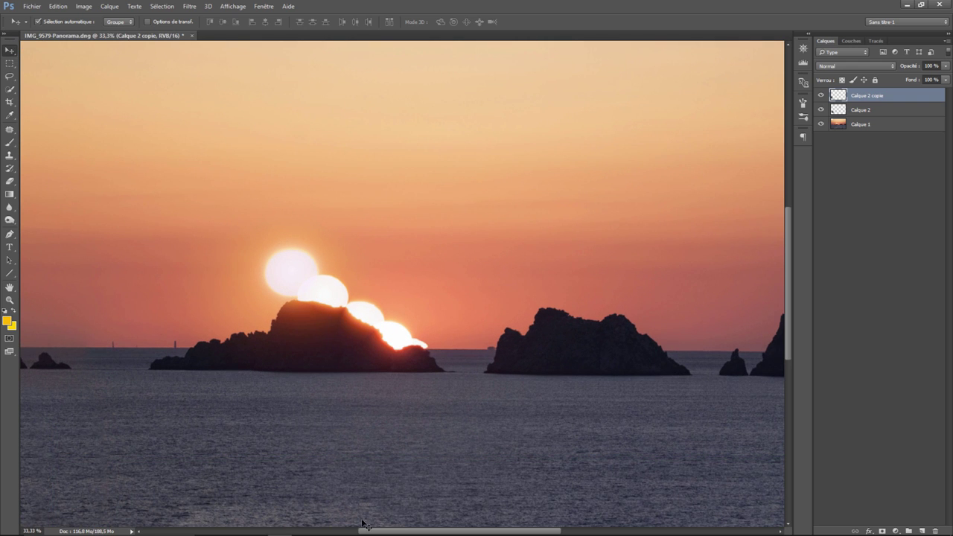
mouse_move(403, 532)
mouse_down()
mouse_move(286, 530)
mouse_move(338, 533)
mouse_up()
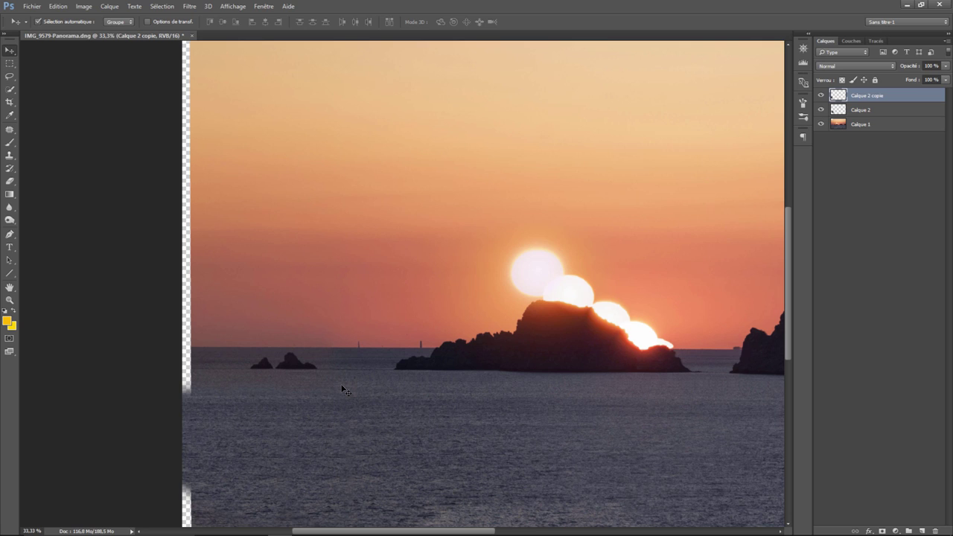
click(194, 35)
click(421, 207)
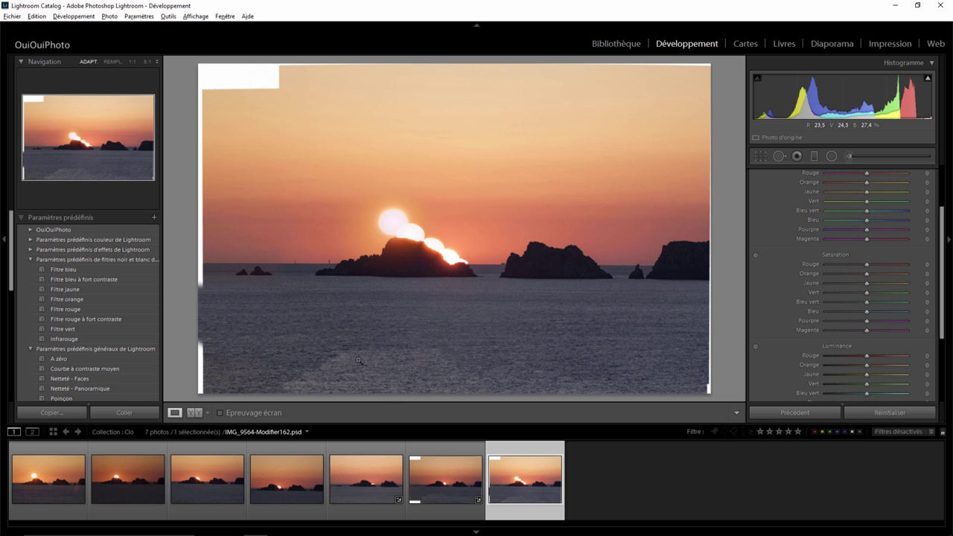
Straighten the panorama by −0.26° by tracing the horizon with the Angle tool.
click(761, 157)
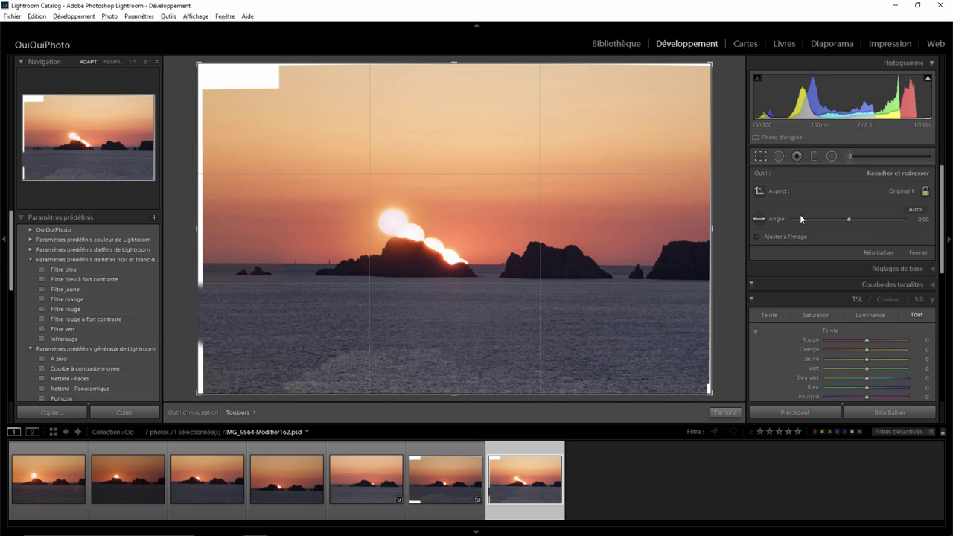
click(762, 220)
drag(648, 266, 207, 263)
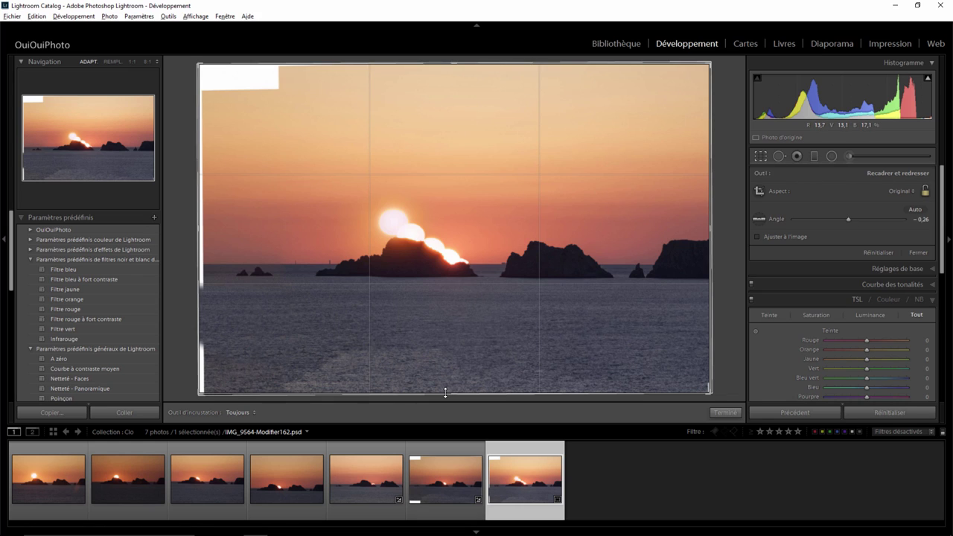
Crop the bottom, right, left and top edges inward to trim the white borders.
drag(445, 392, 450, 368)
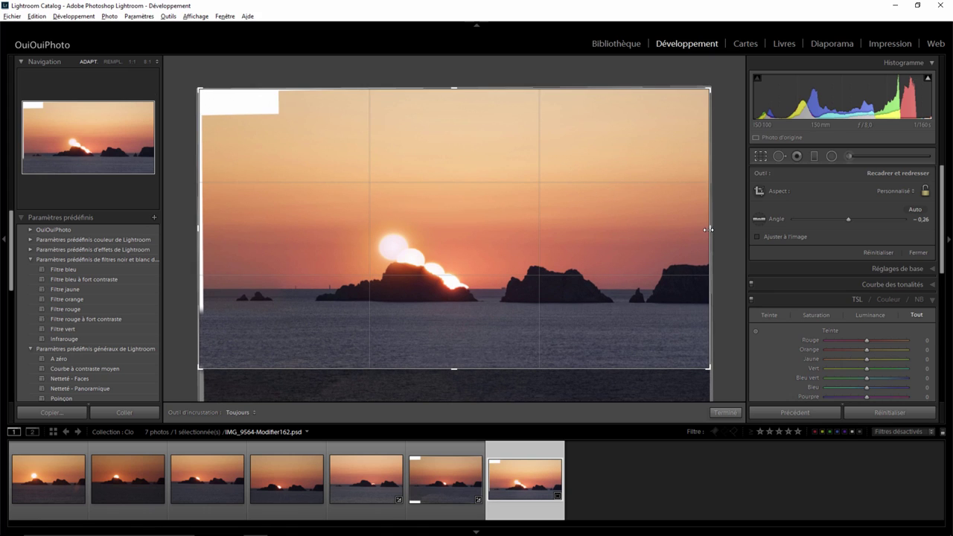
drag(707, 230, 698, 229)
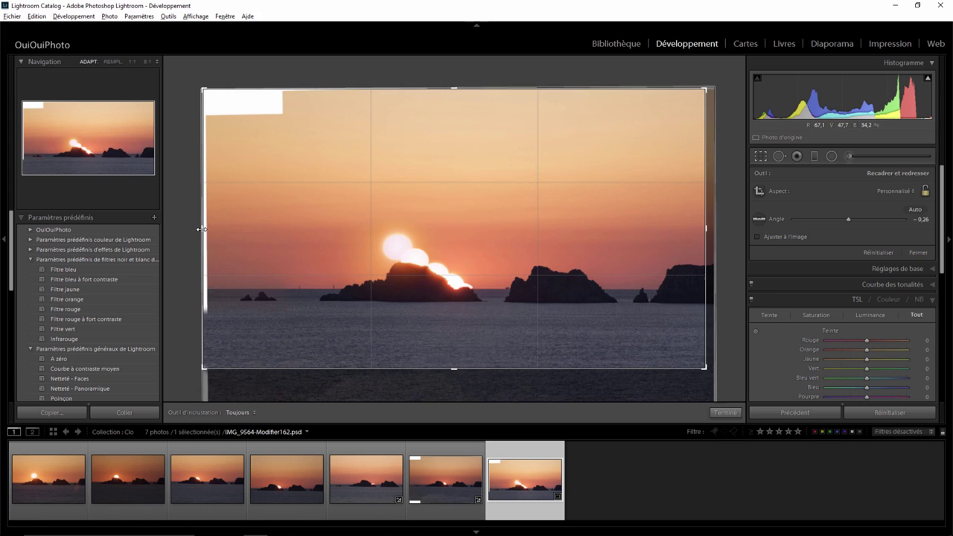
drag(201, 229, 214, 229)
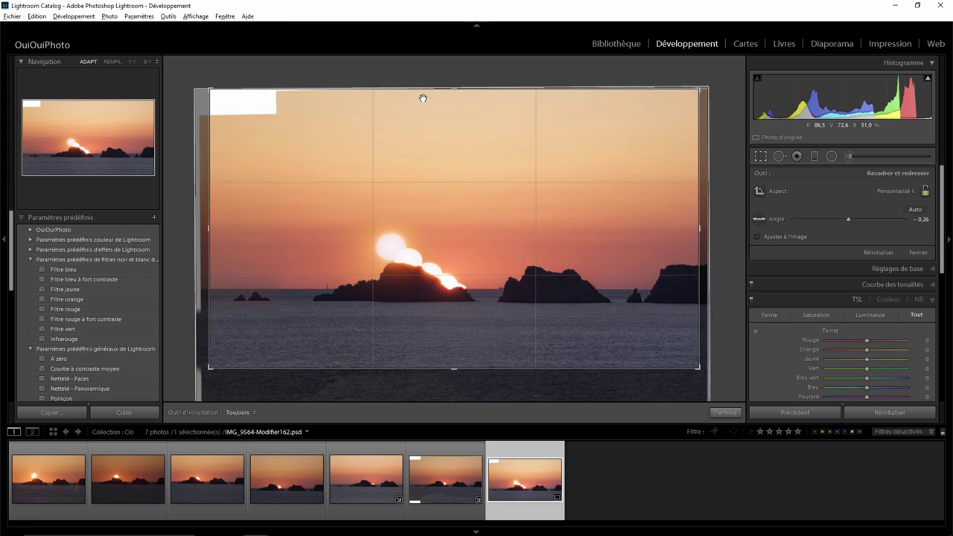
drag(454, 89, 453, 100)
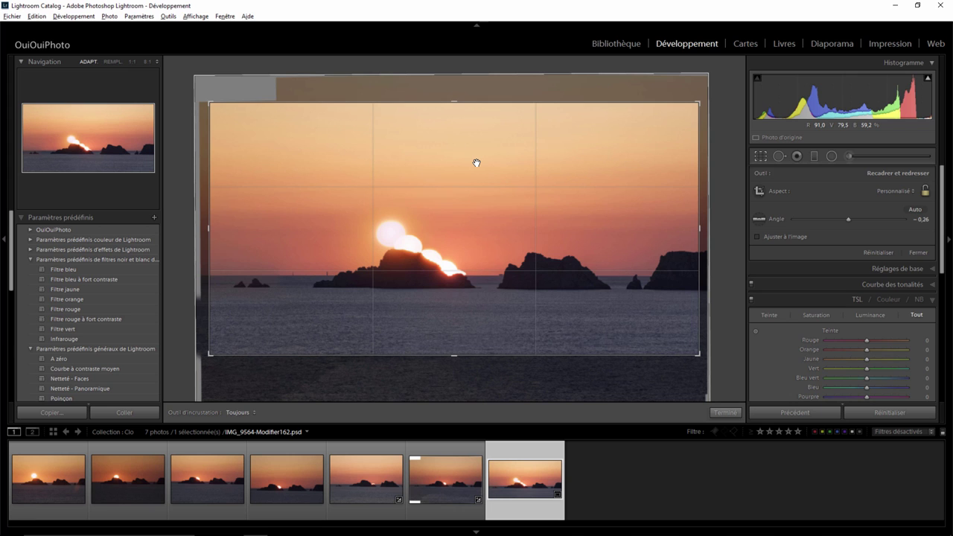
key(Return)
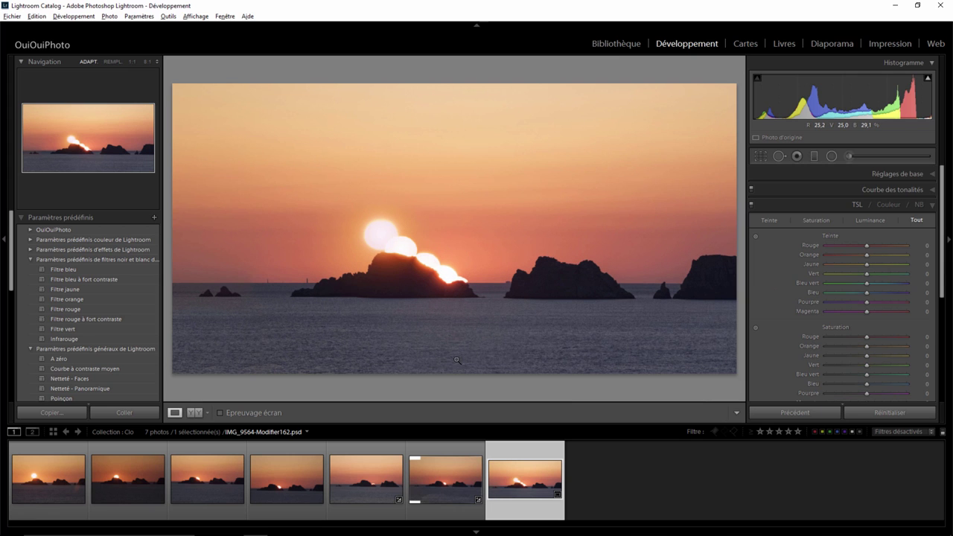
At 1:1, paint a cooling brush over the sea with Temperature −9 and Shadows reset to 0.
click(261, 294)
mouse_move(351, 219)
mouse_down()
mouse_move(387, 272)
mouse_move(600, 252)
mouse_up()
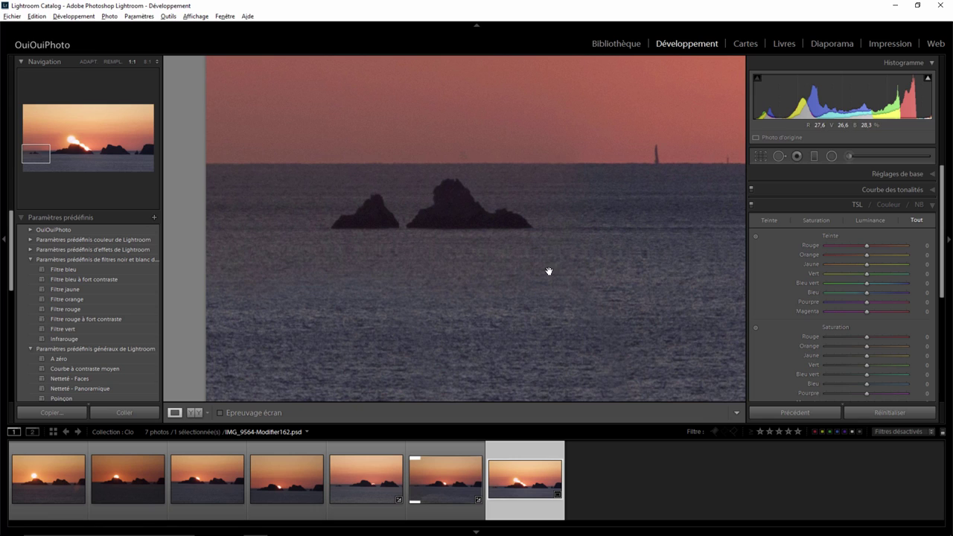
click(847, 156)
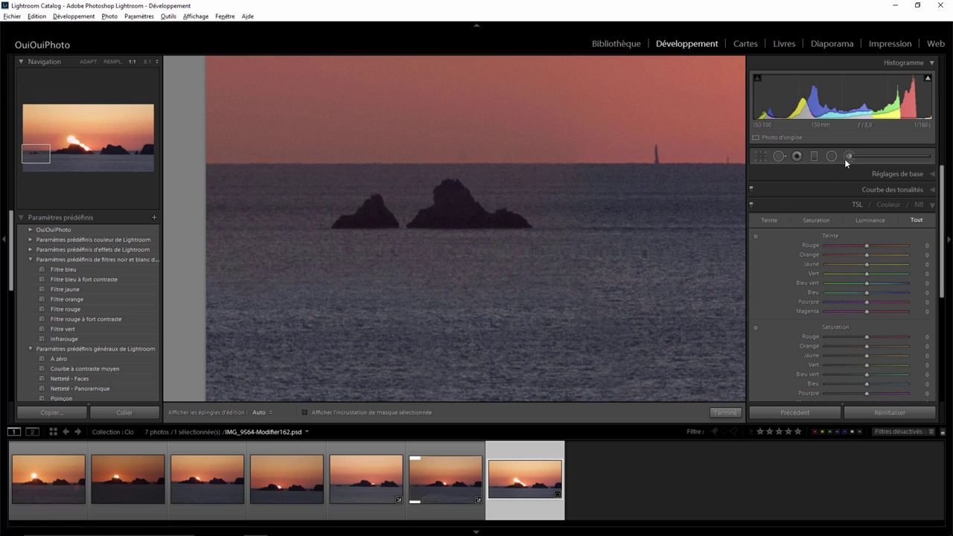
drag(860, 199, 849, 202)
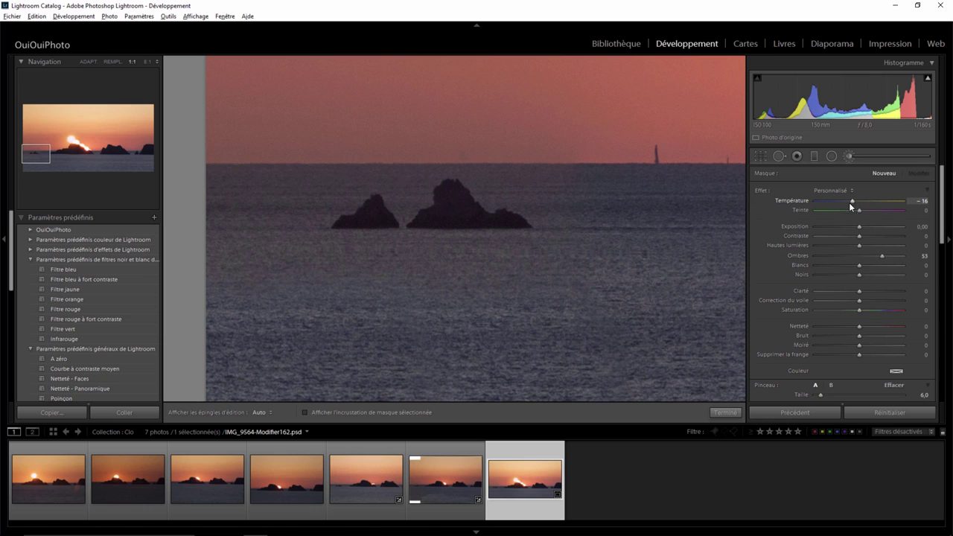
double_click(885, 254)
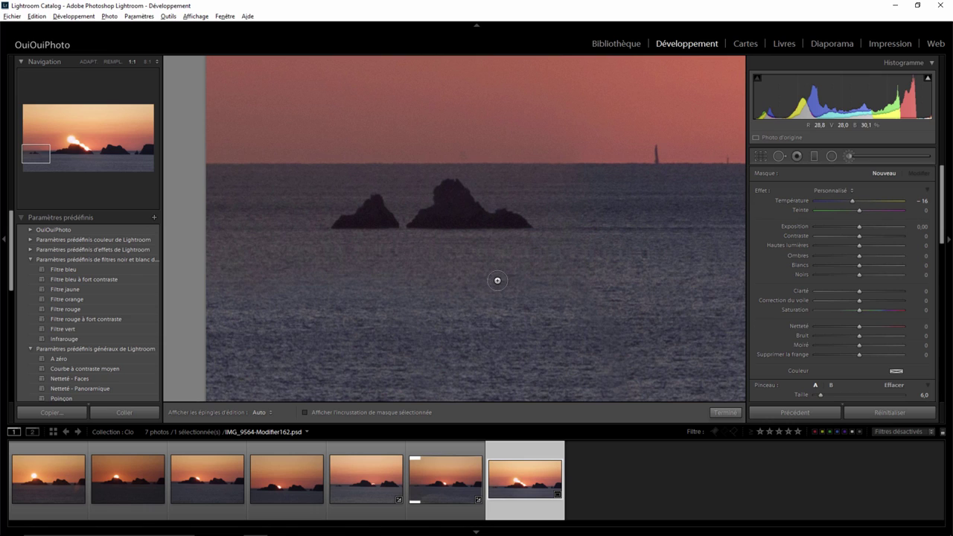
scroll(514, 275, up, 8)
key(h)
drag(474, 283, 536, 283)
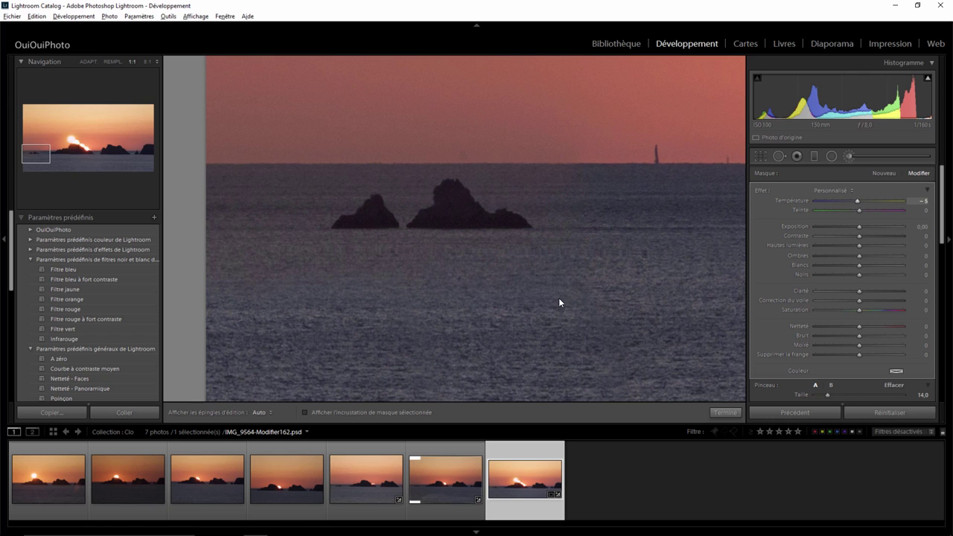
Toggle the edit pins to check the mask and shrink the brush to size 8.
key(h)
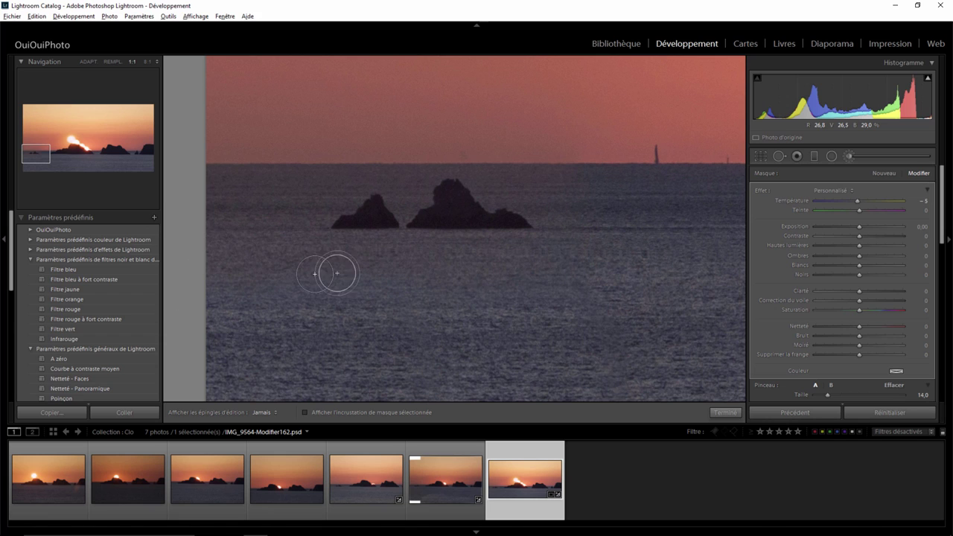
key(h)
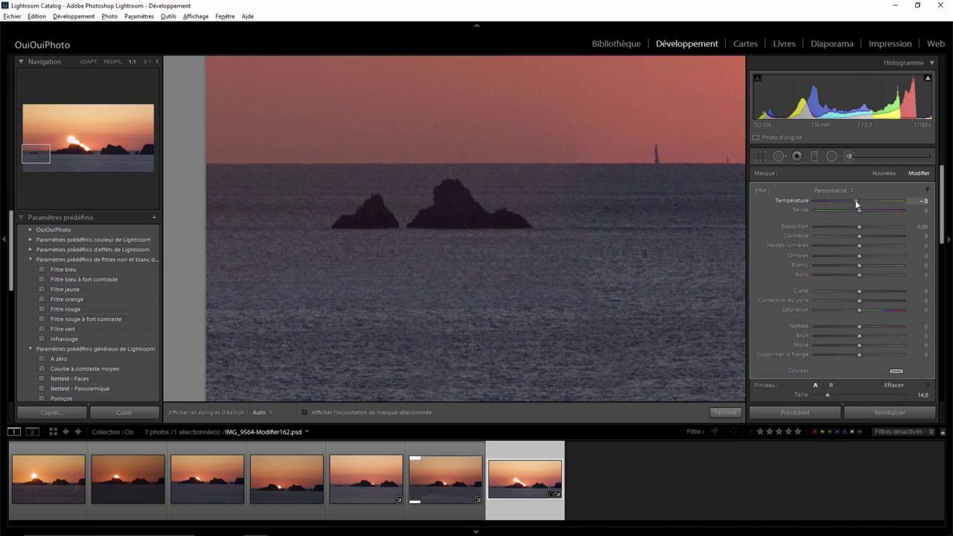
key(h)
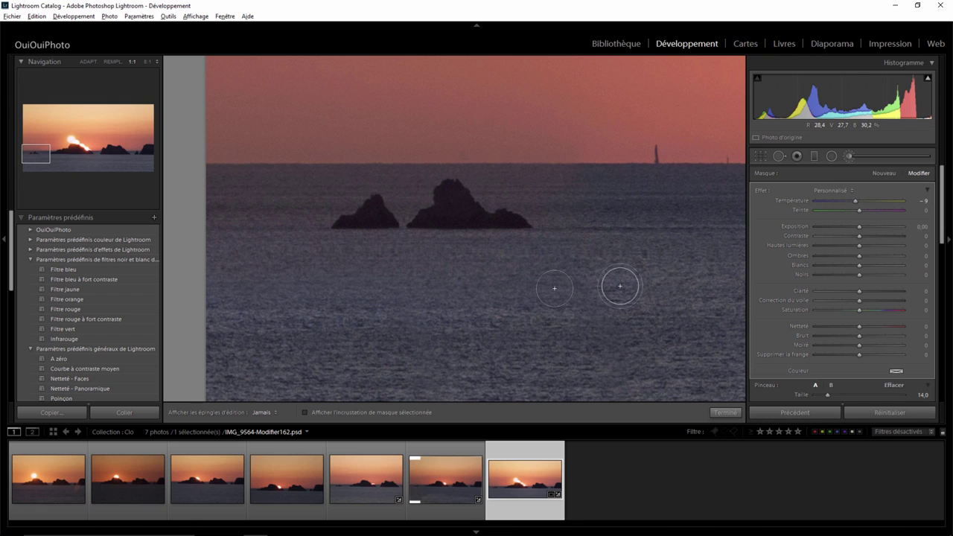
key(h)
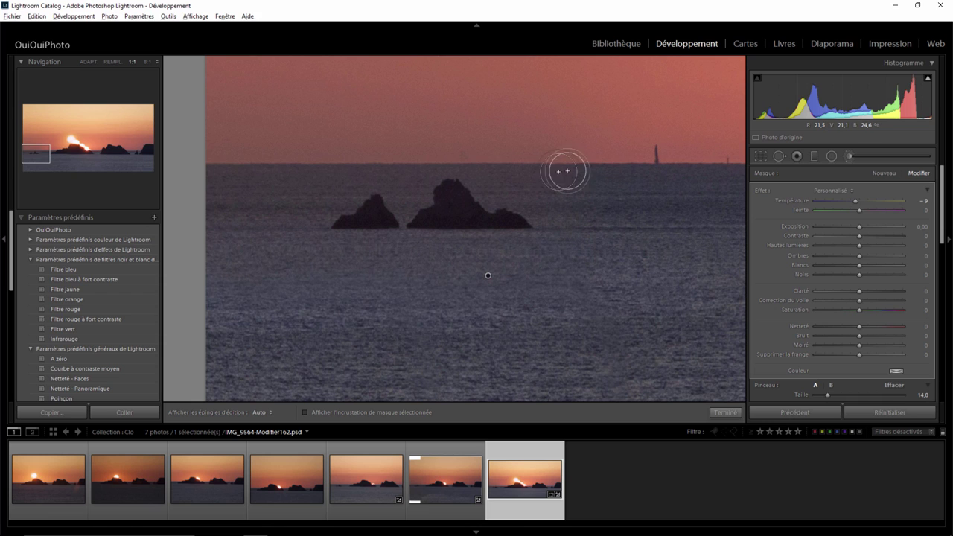
key(h)
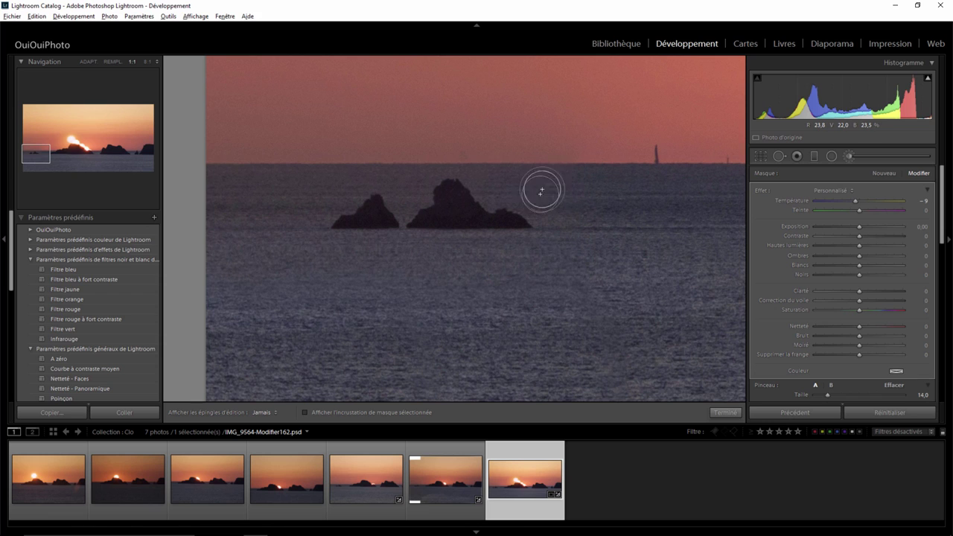
key(h)
key(bracketleft)
key(bracketleft)
key(bracketleft)
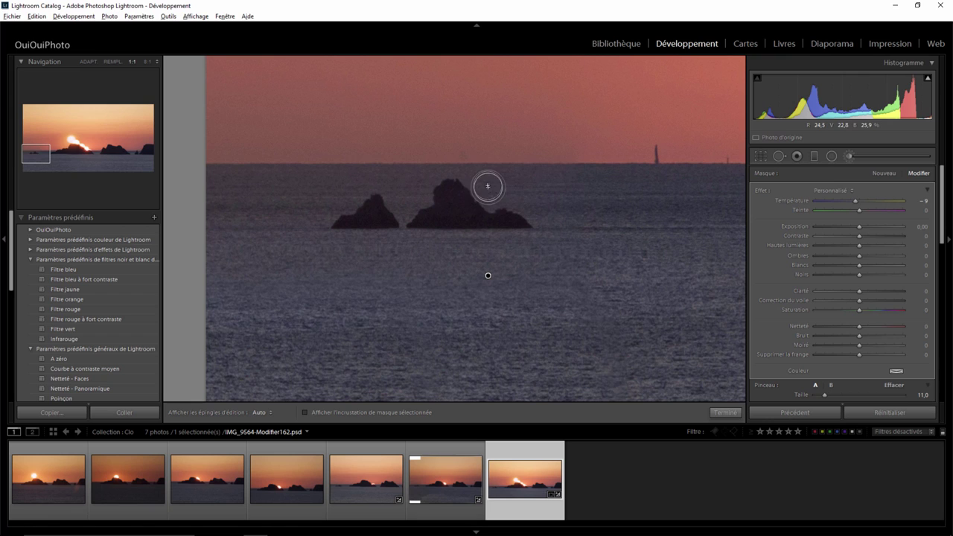
key(h)
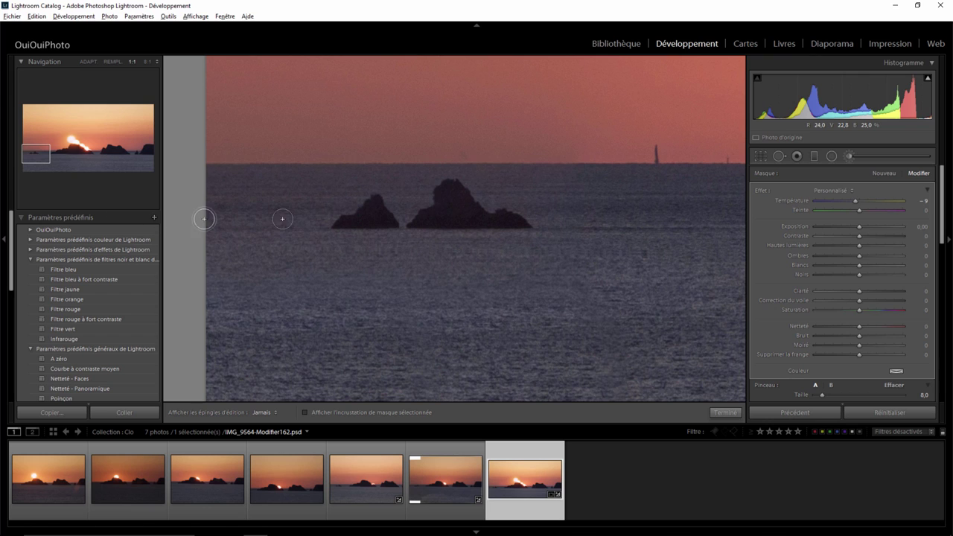
key(h)
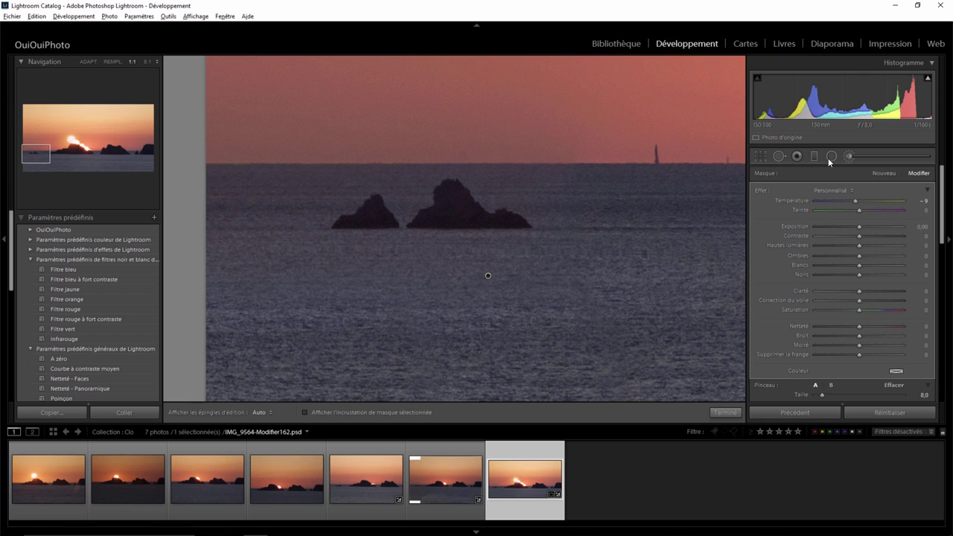
Heal the horizon spot above the rocks with a size-51 sky patch, then fit the view.
click(779, 157)
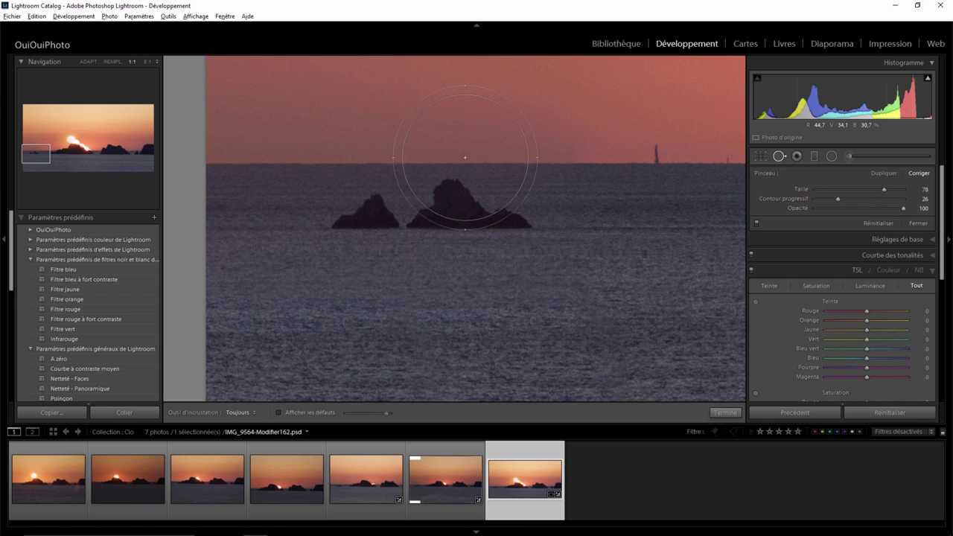
scroll(462, 160, down, 5)
click(462, 158)
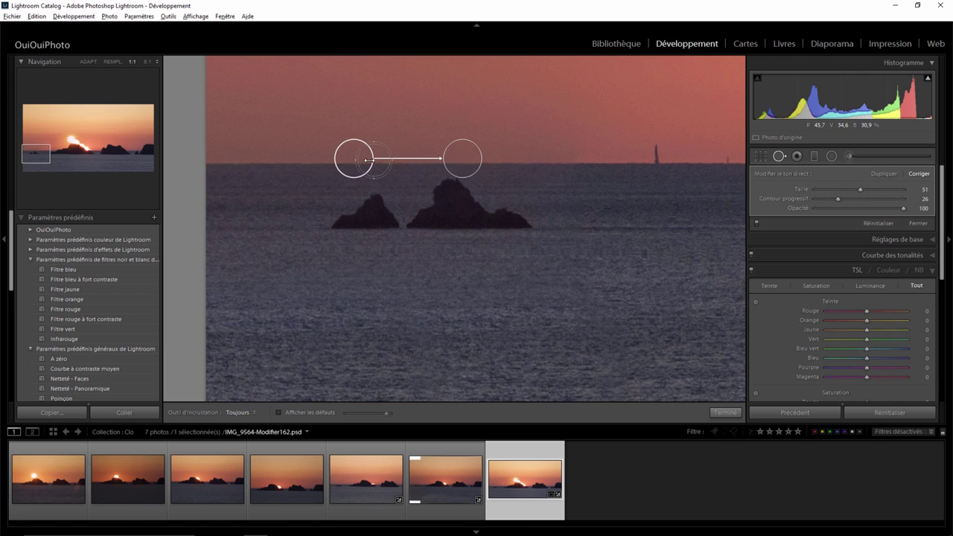
click(725, 411)
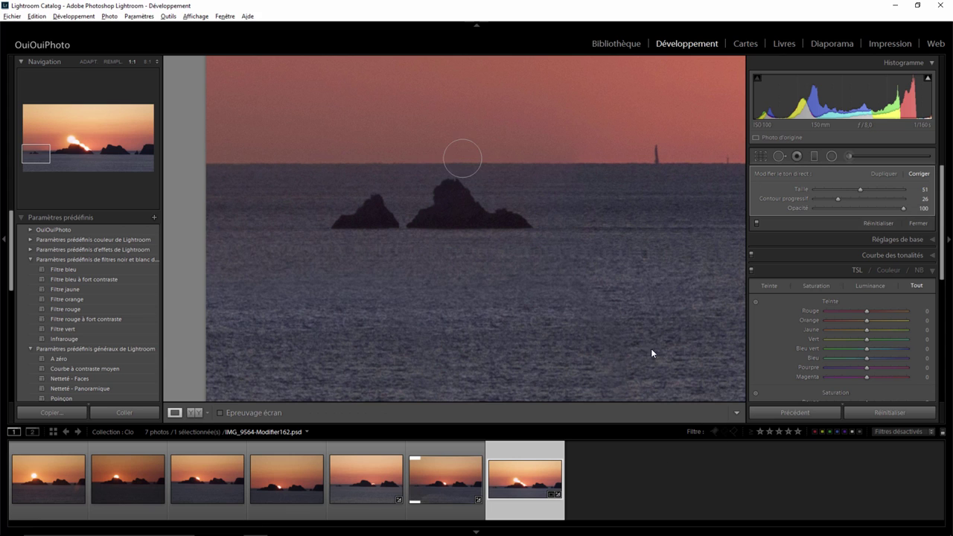
click(529, 205)
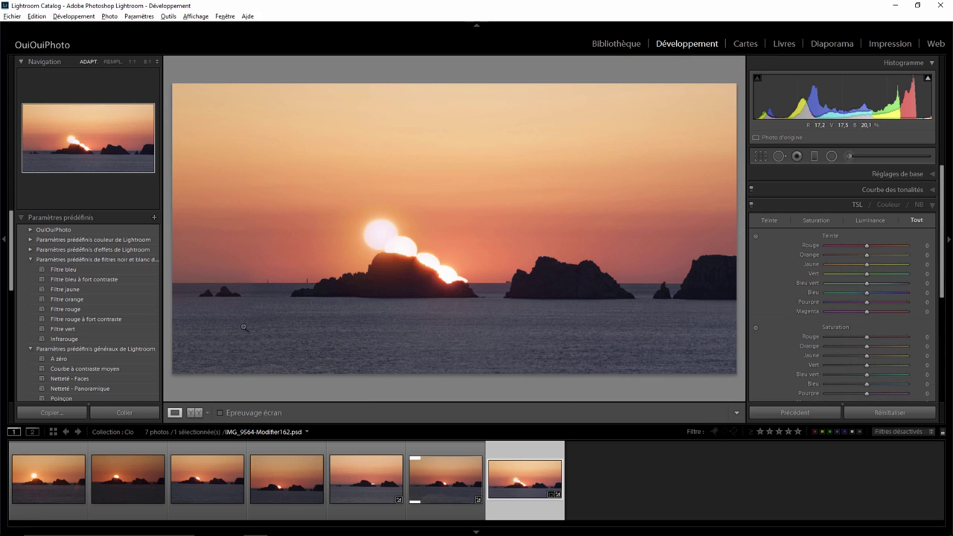
Erase part of the sea brush mask with a feather-100 eraser and finish the brush.
click(225, 315)
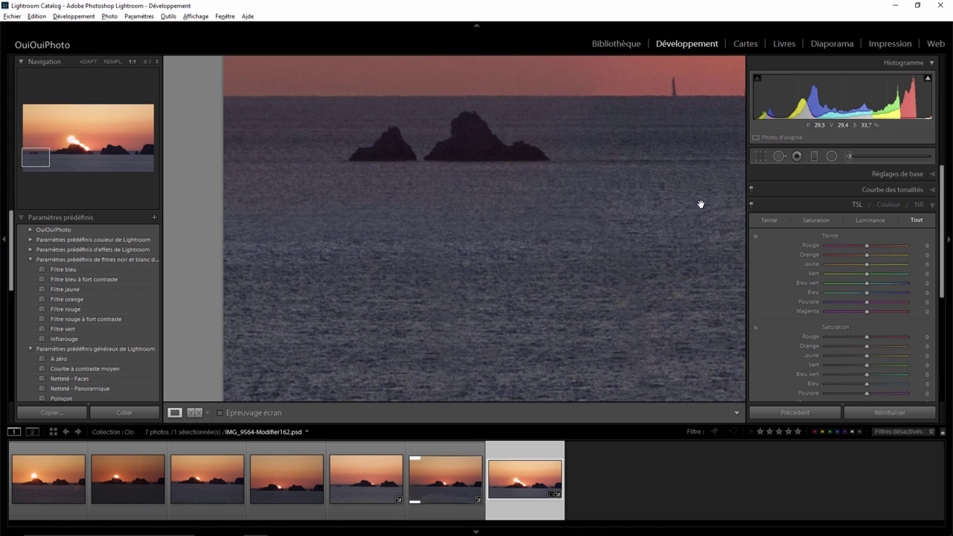
click(848, 157)
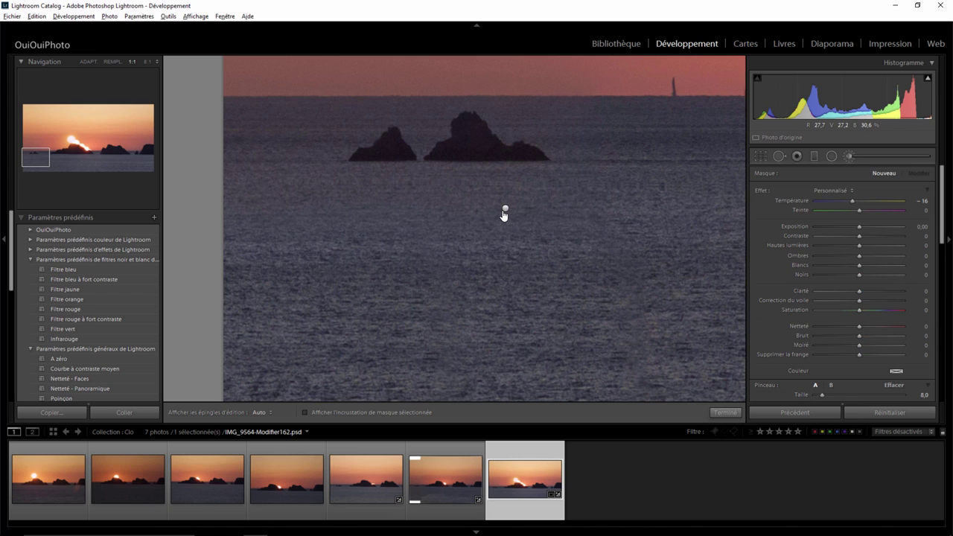
click(505, 211)
key(alt)
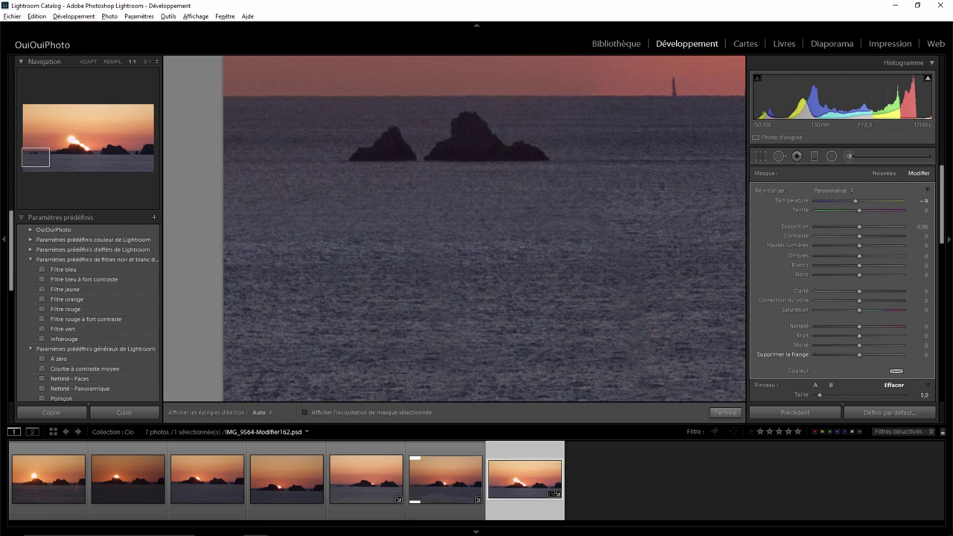
scroll(937, 261, down, 2)
scroll(938, 262, down, 3)
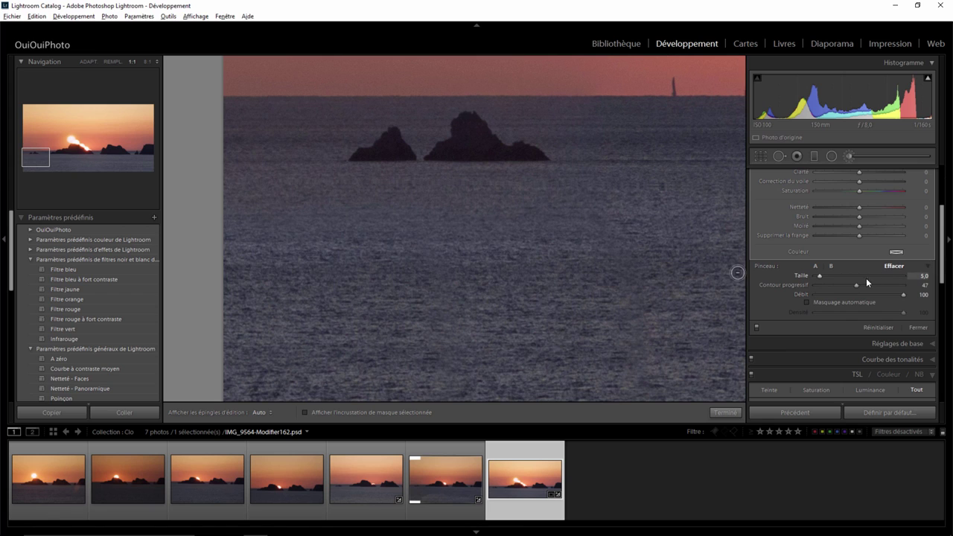
drag(856, 284, 909, 284)
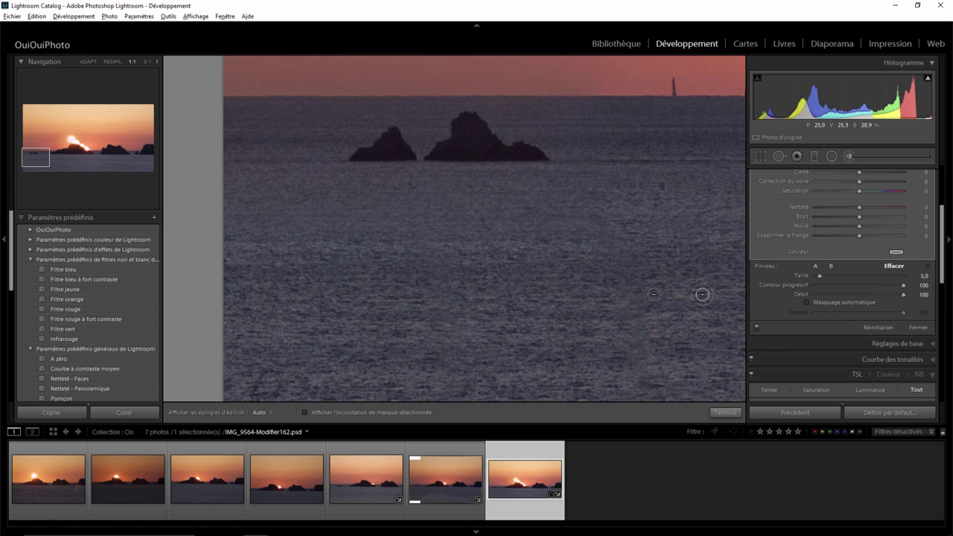
scroll(566, 293, up, 4)
scroll(514, 296, up, 4)
key(h)
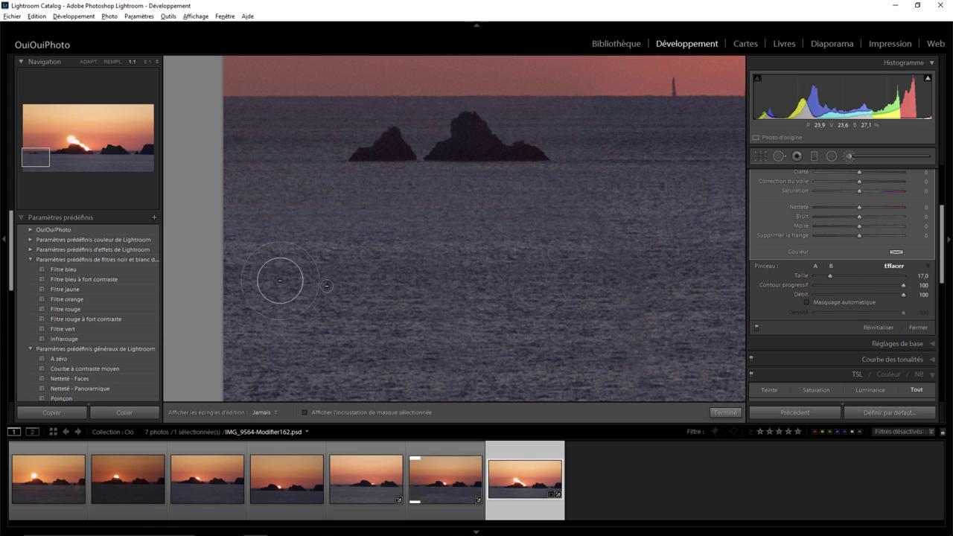
key(alt)
click(725, 413)
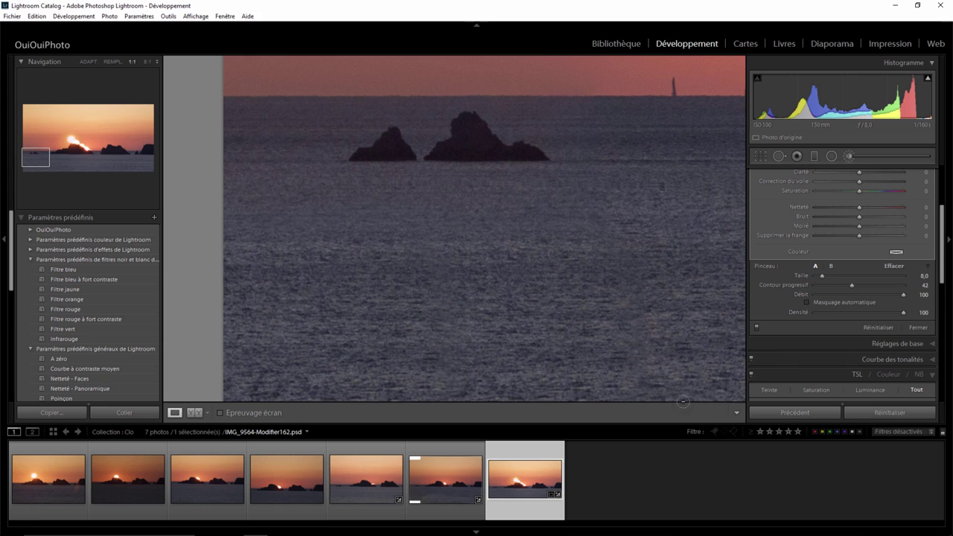
Inspect the small rocks along the horizon at full size.
click(466, 248)
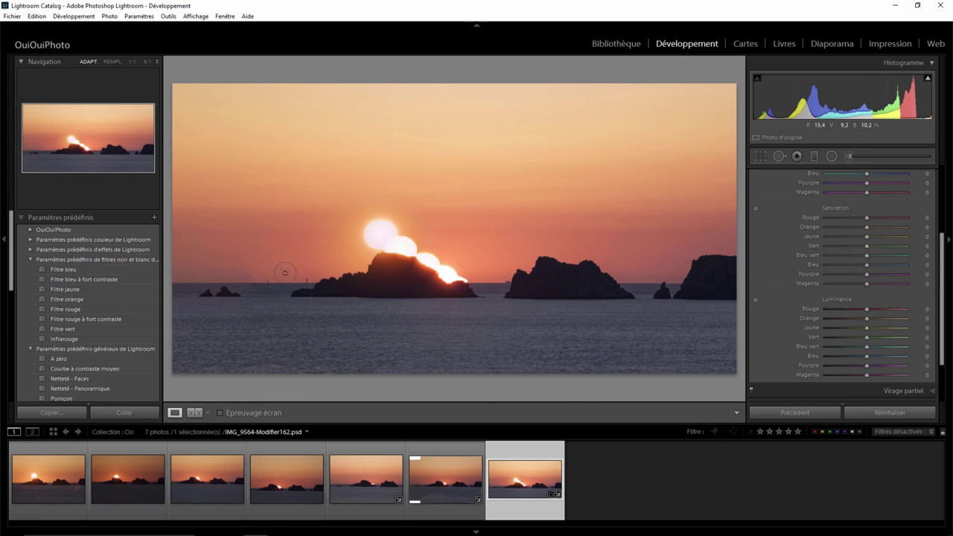
click(240, 271)
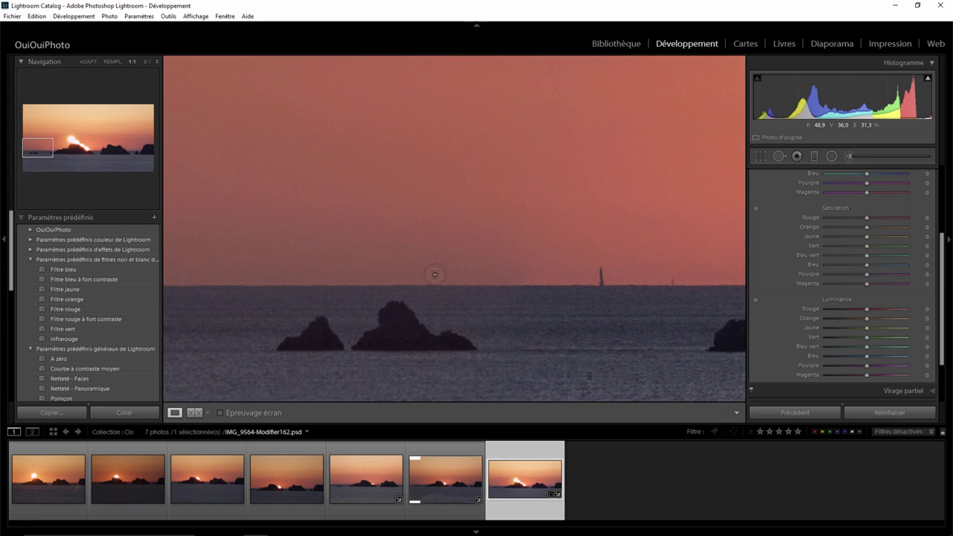
drag(478, 284, 281, 272)
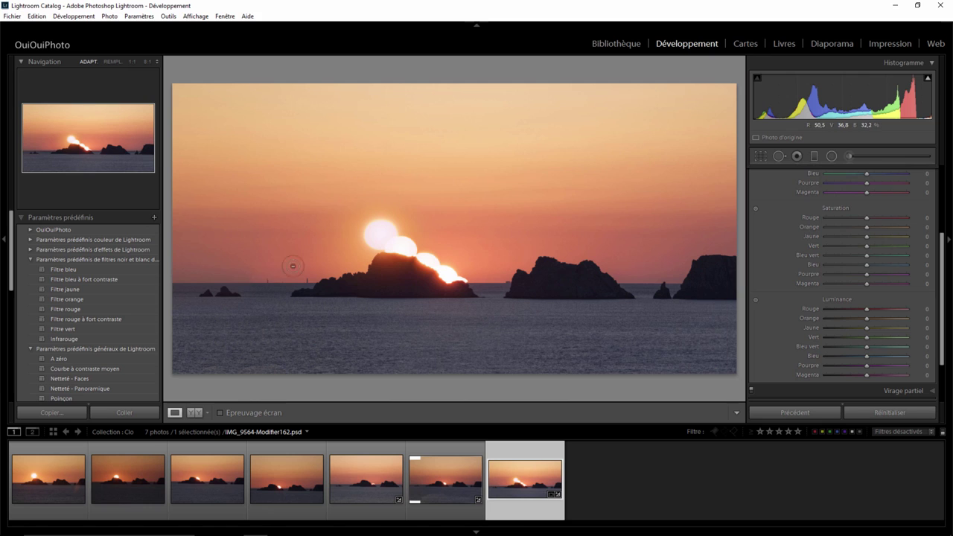
Add a radial filter over the small left rocks with feather 30, Shadows 63 and Contrast 28.
click(832, 156)
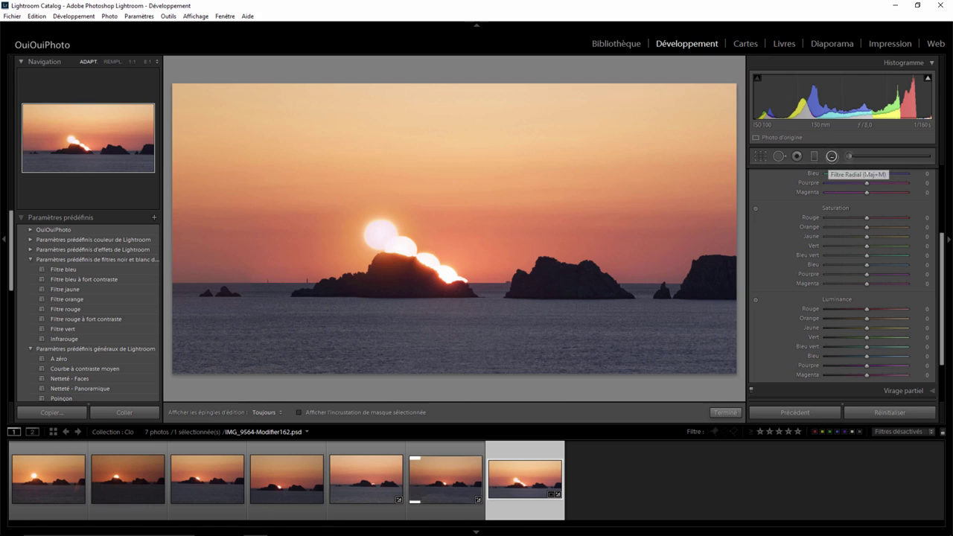
drag(197, 270, 267, 300)
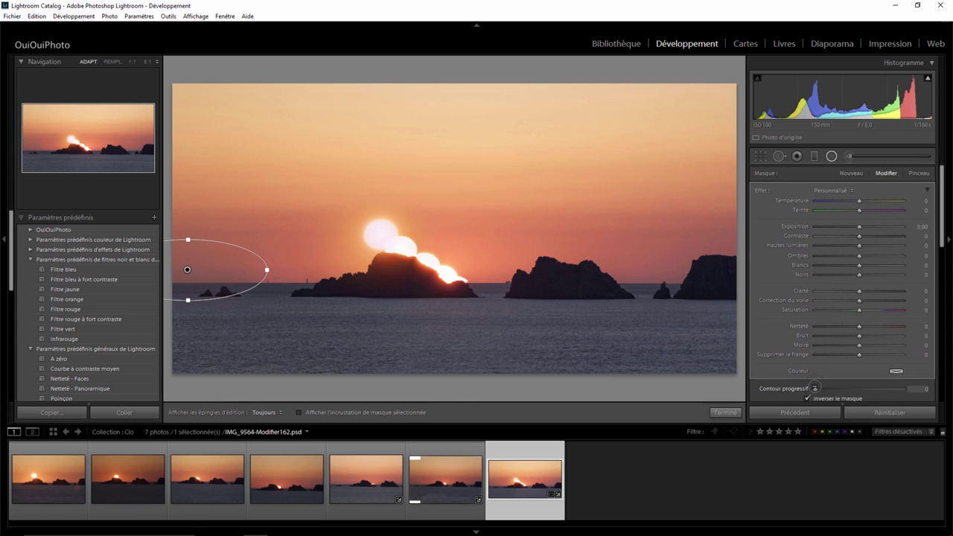
drag(820, 389, 842, 389)
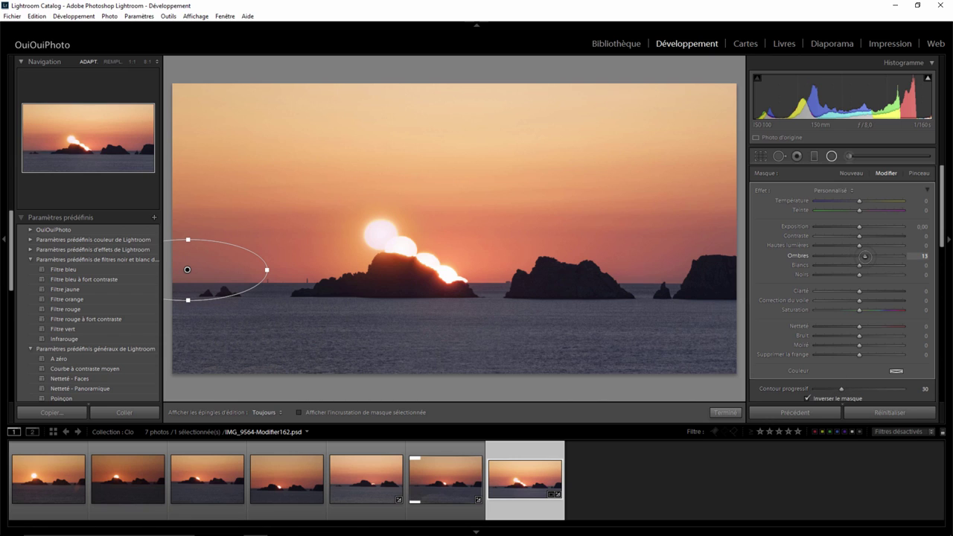
drag(864, 255, 880, 256)
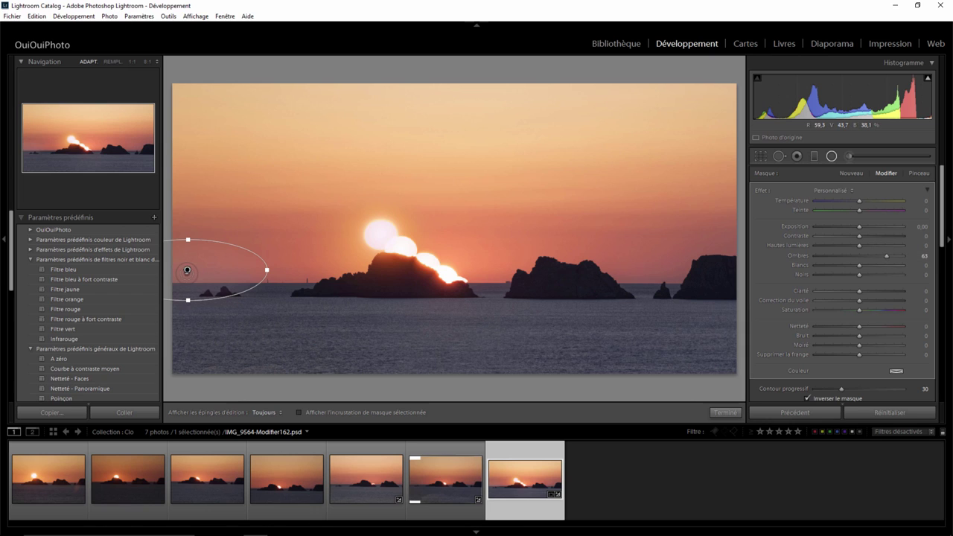
mouse_move(187, 270)
mouse_down()
mouse_move(217, 273)
mouse_move(194, 272)
mouse_up()
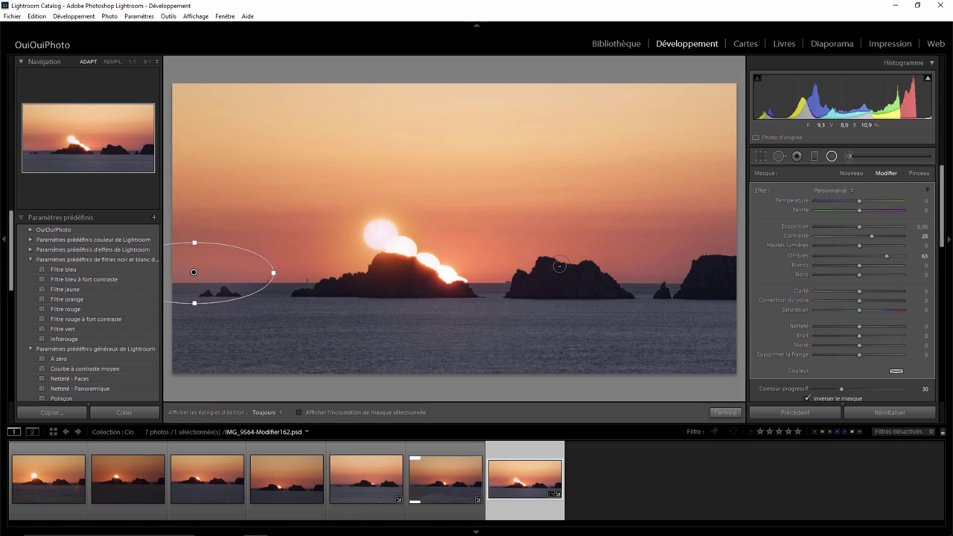
click(725, 413)
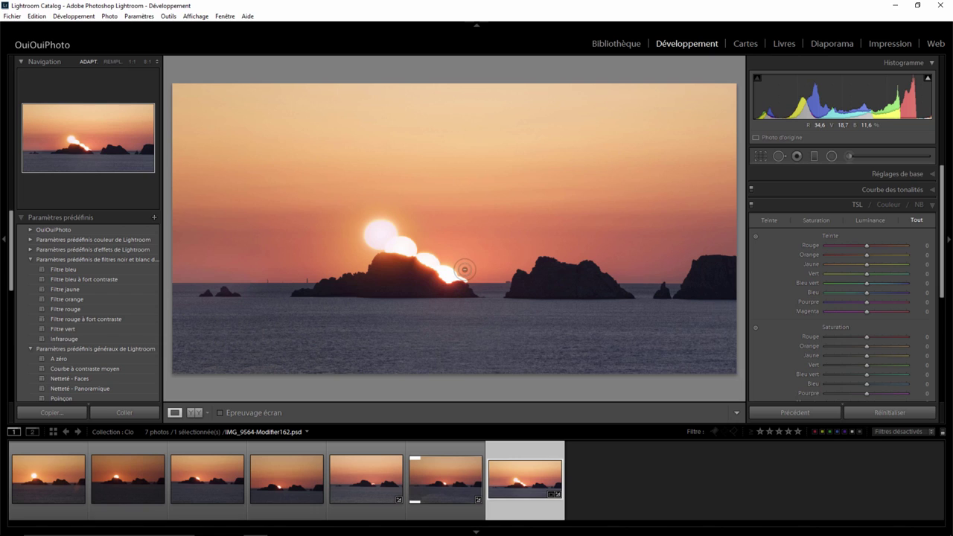
Add a tilted radial filter around the sun and island: Clarity −42, Highlights −28, feather 52.
click(832, 155)
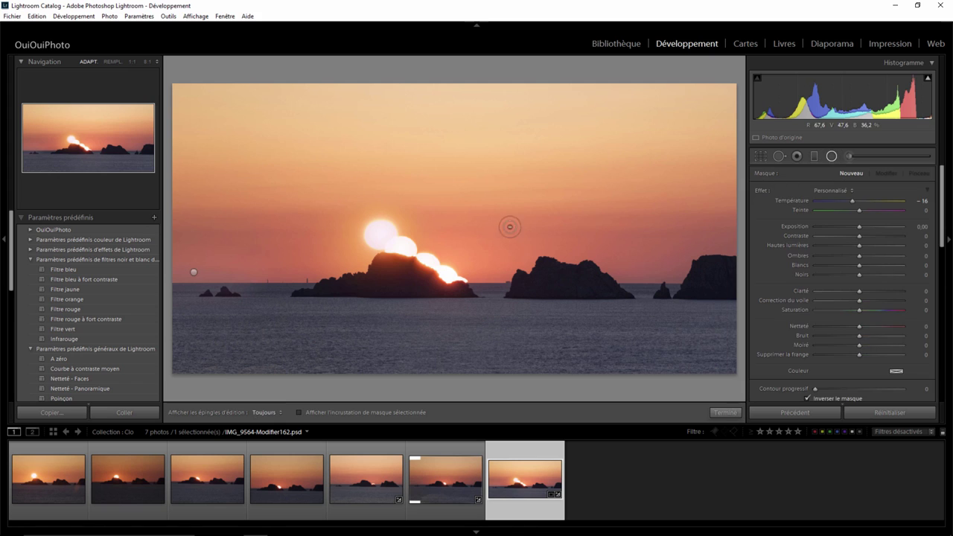
mouse_move(394, 239)
mouse_down()
mouse_move(484, 301)
mouse_move(510, 306)
mouse_up()
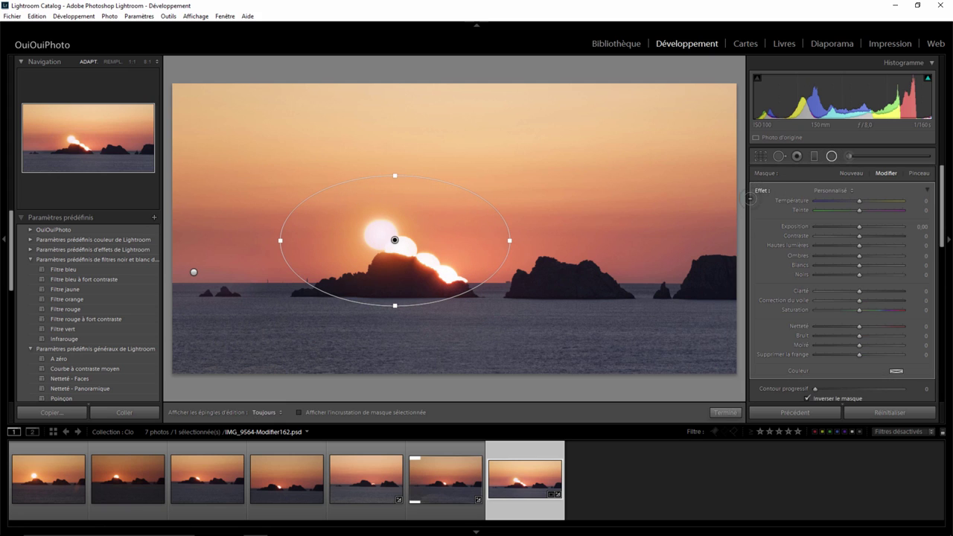
drag(395, 240, 410, 247)
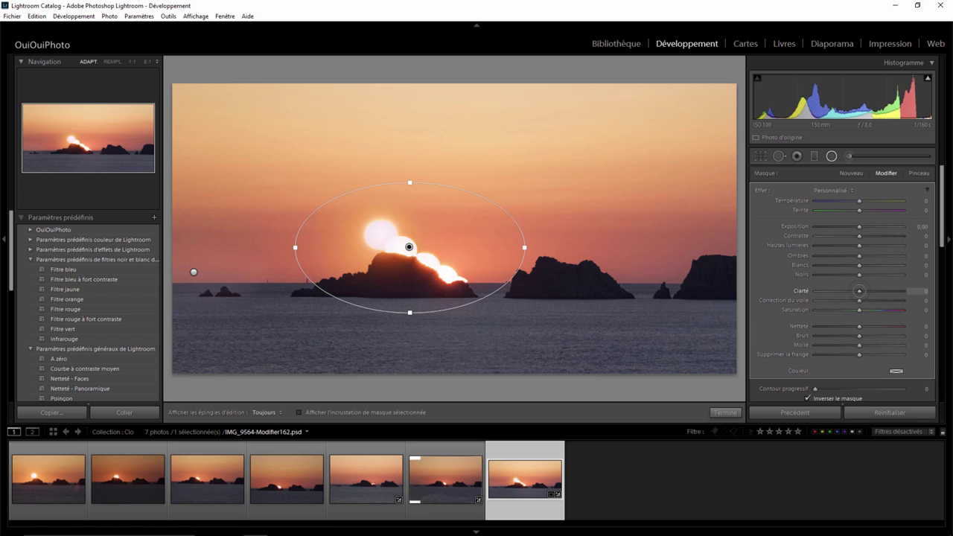
drag(860, 291, 832, 291)
mouse_move(832, 293)
mouse_down()
mouse_move(896, 291)
mouse_move(839, 292)
mouse_up()
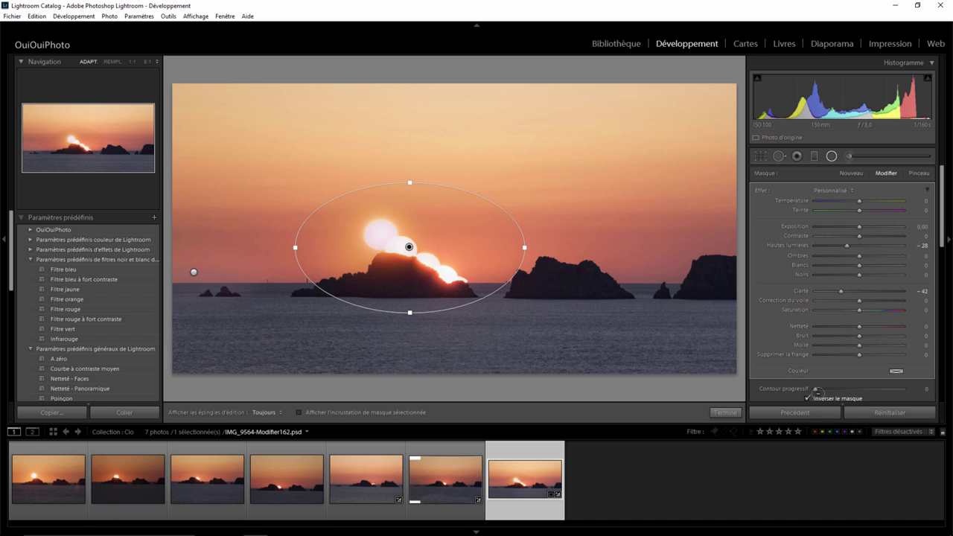
drag(816, 388, 864, 389)
drag(409, 312, 410, 293)
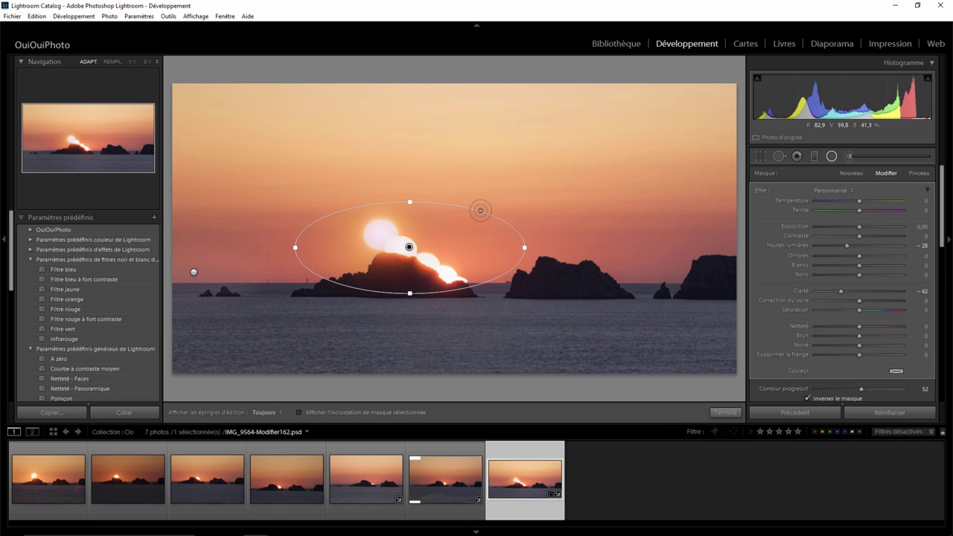
drag(481, 210, 484, 236)
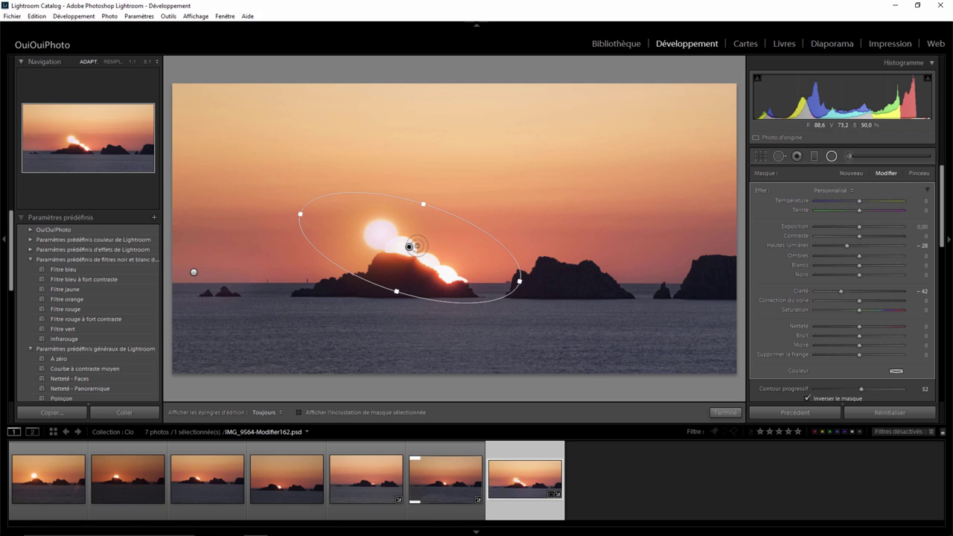
drag(426, 248, 407, 253)
click(725, 412)
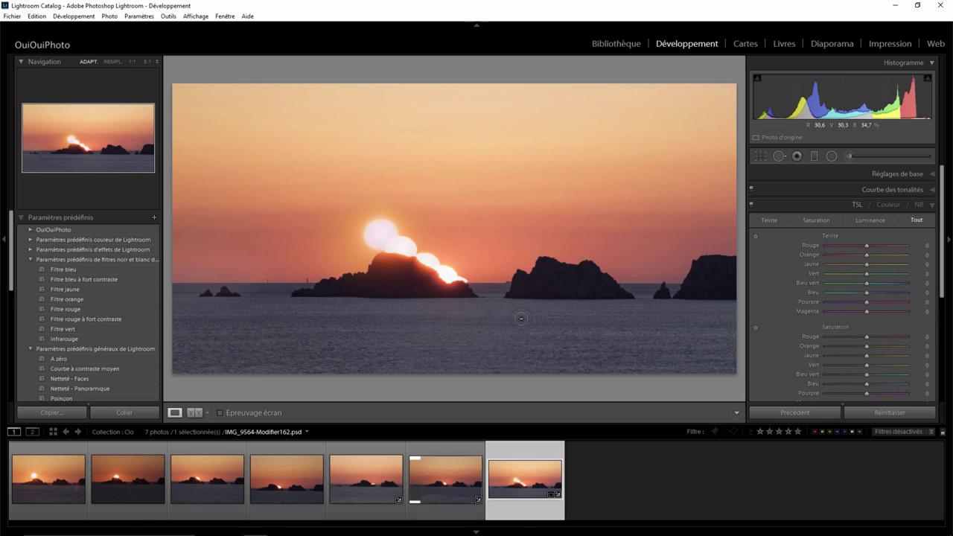
click(38, 477)
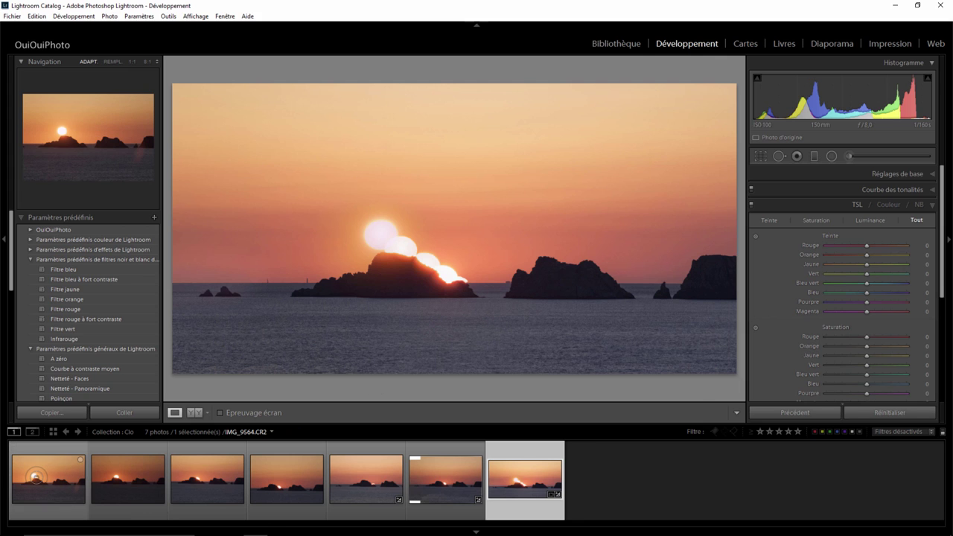
click(126, 480)
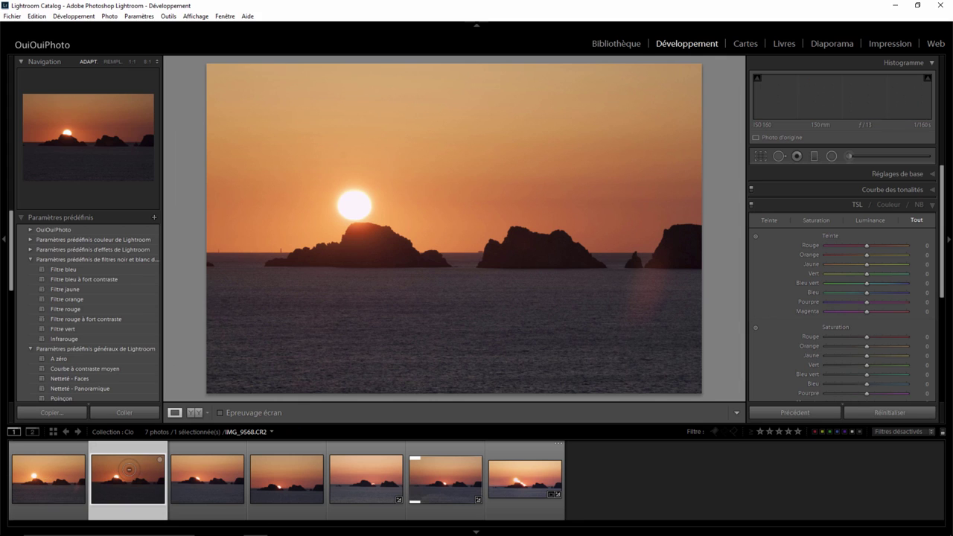
click(213, 483)
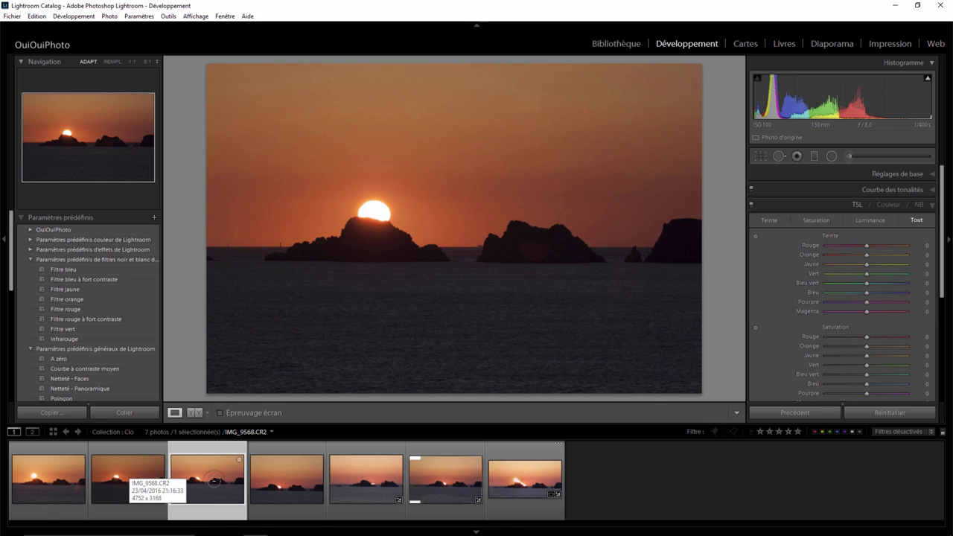
click(277, 472)
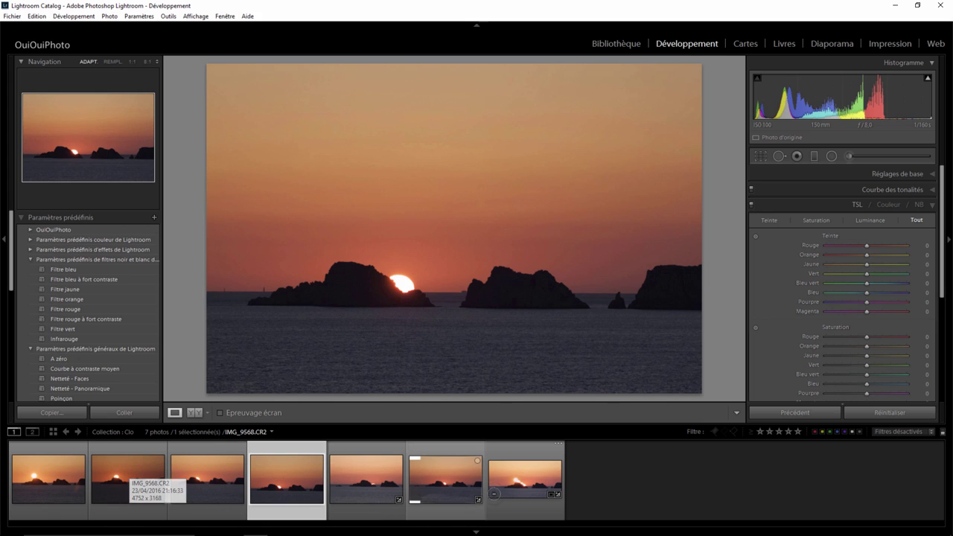
click(521, 479)
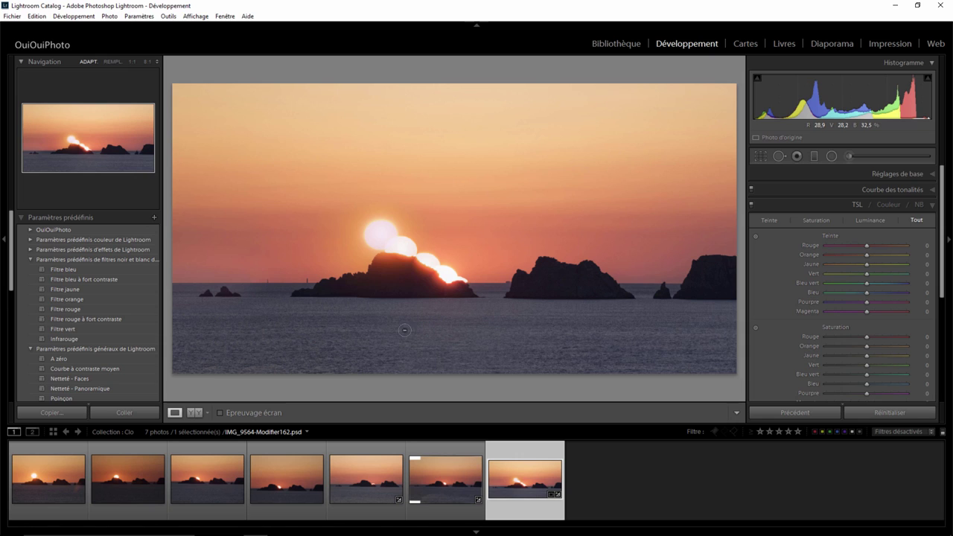
Heal the mark below the horizon with a size-38 patch sampled from water to its right.
click(245, 286)
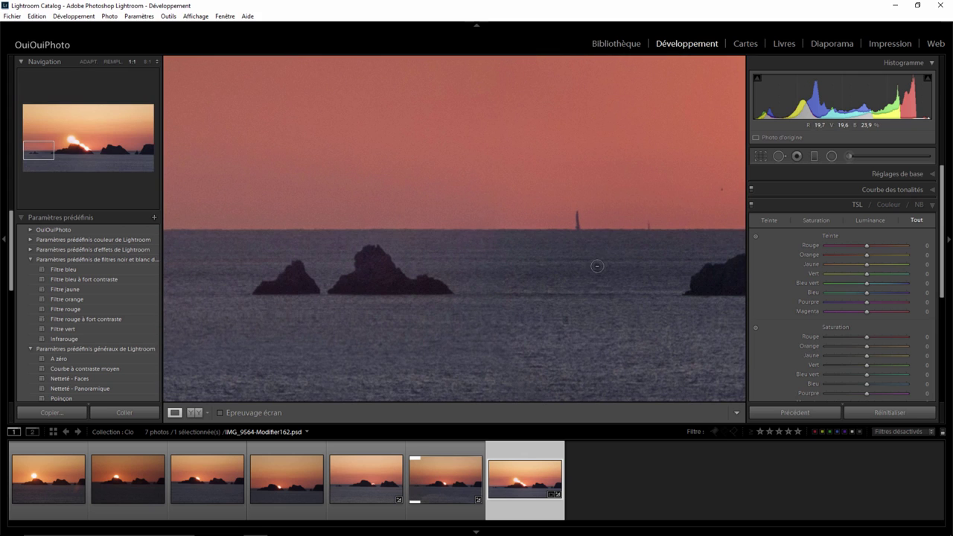
click(779, 156)
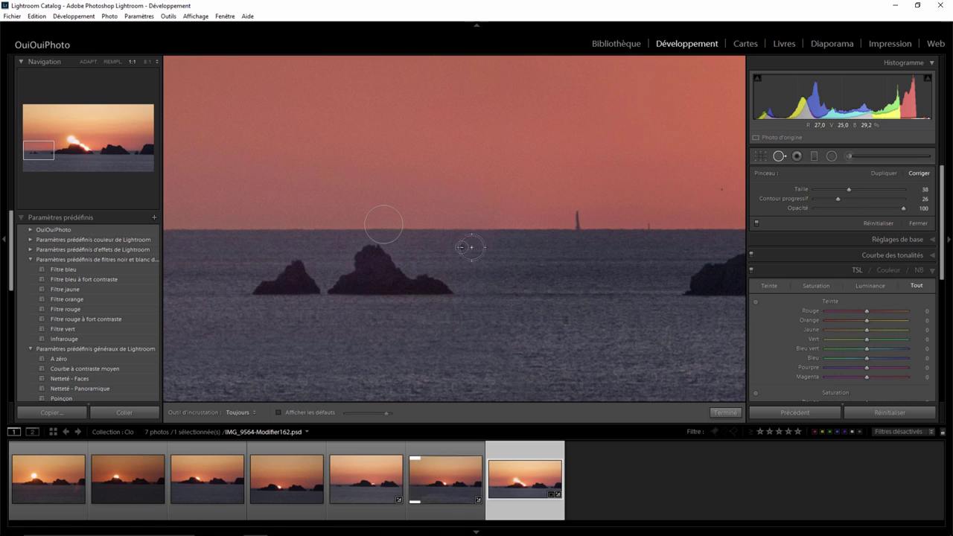
click(463, 248)
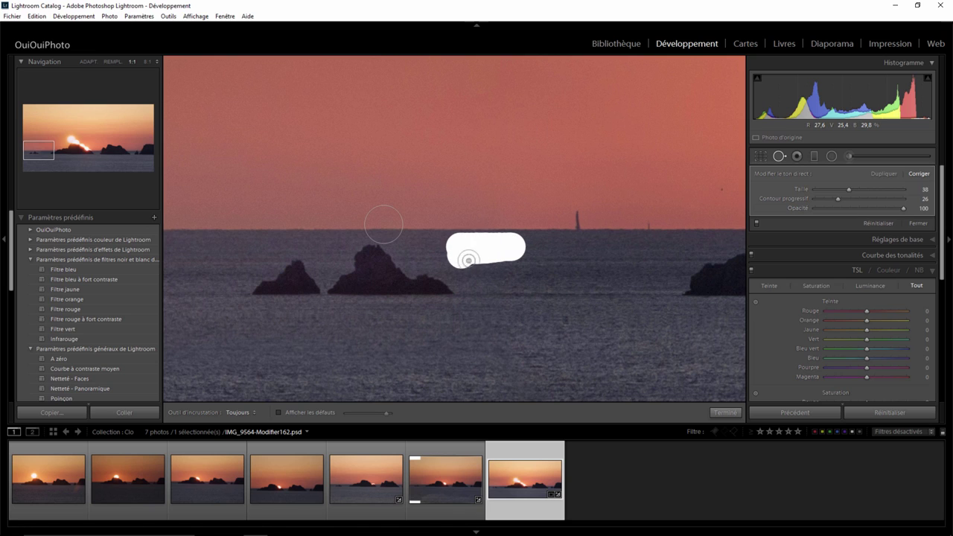
drag(486, 249, 546, 279)
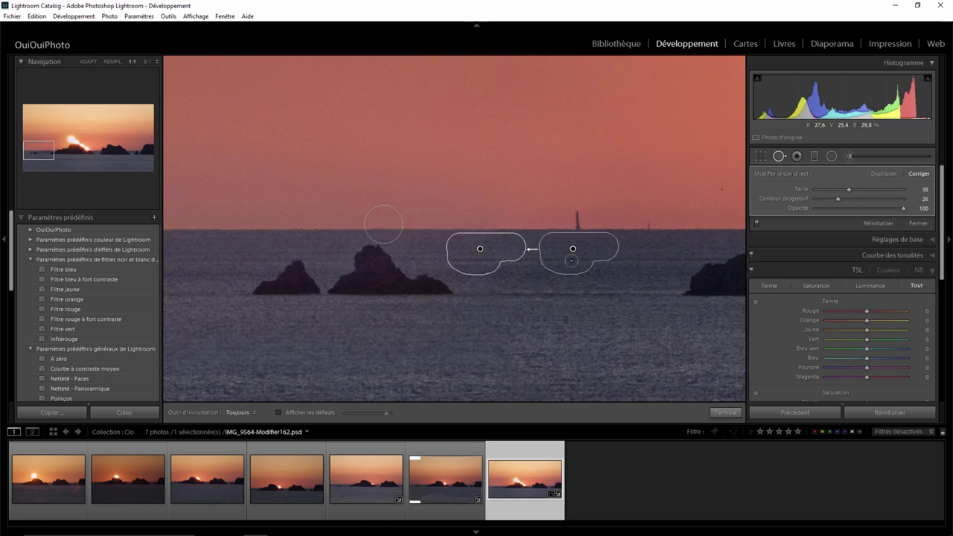
drag(573, 249, 576, 250)
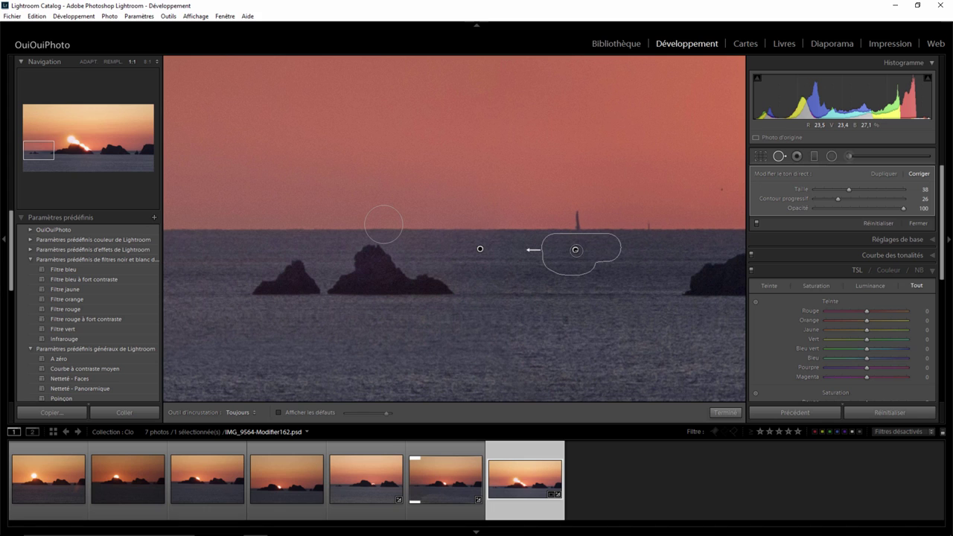
key(q)
click(578, 288)
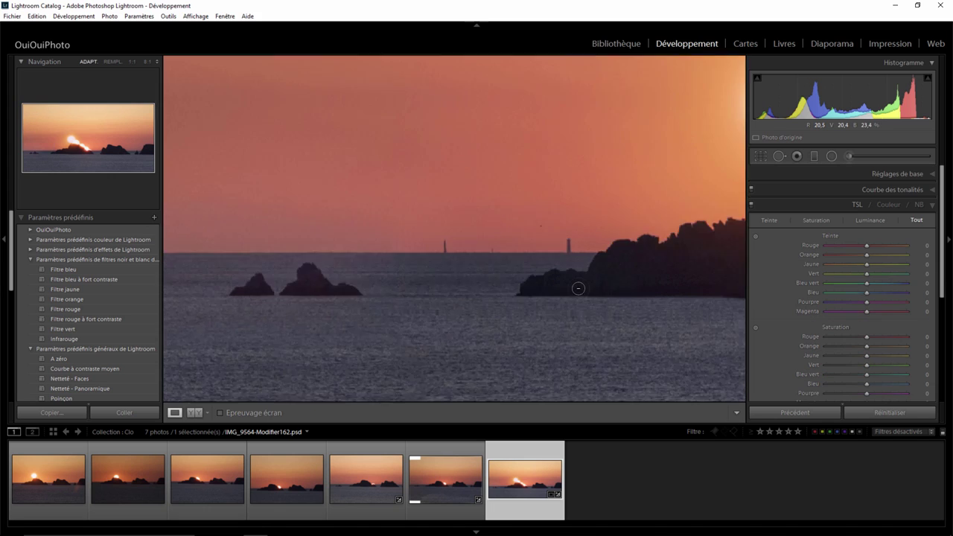